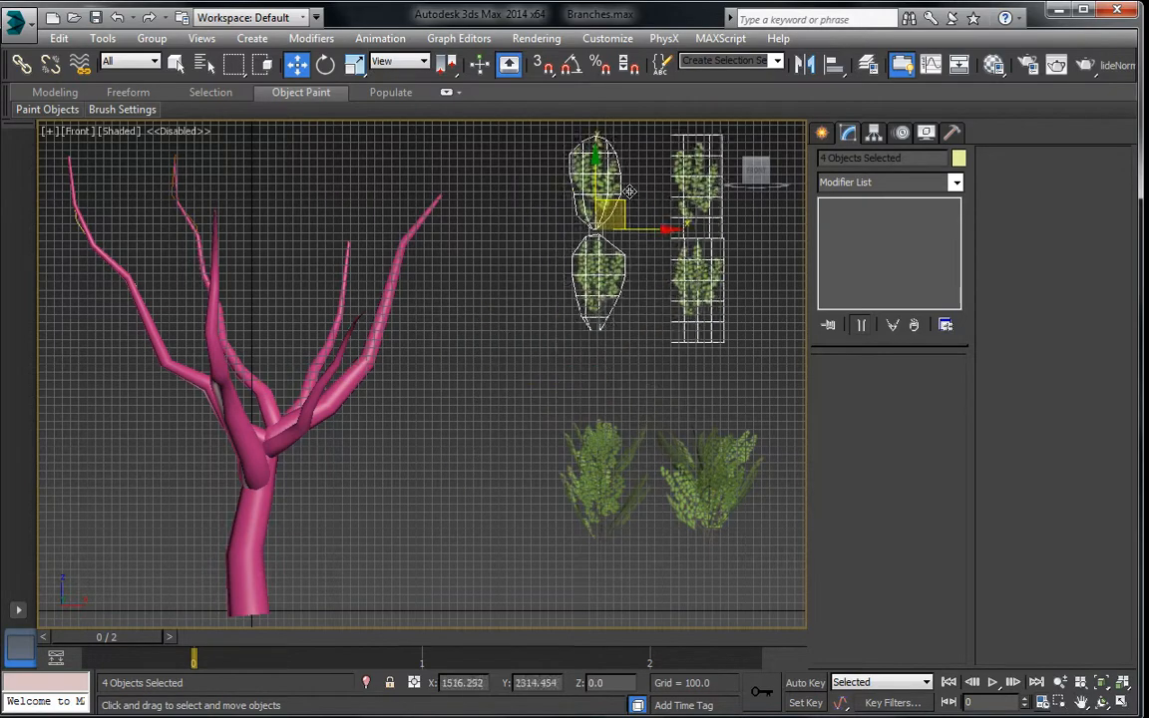
Hide the four selected leaf planes beside the tree.
{"action": "right_click", "coordinate": [626, 208]}
{"action": "mouse_move", "coordinate": [677, 179]}
{"action": "middle_click_drag", "start_coordinate": [611, 249], "coordinate": [597, 269]}
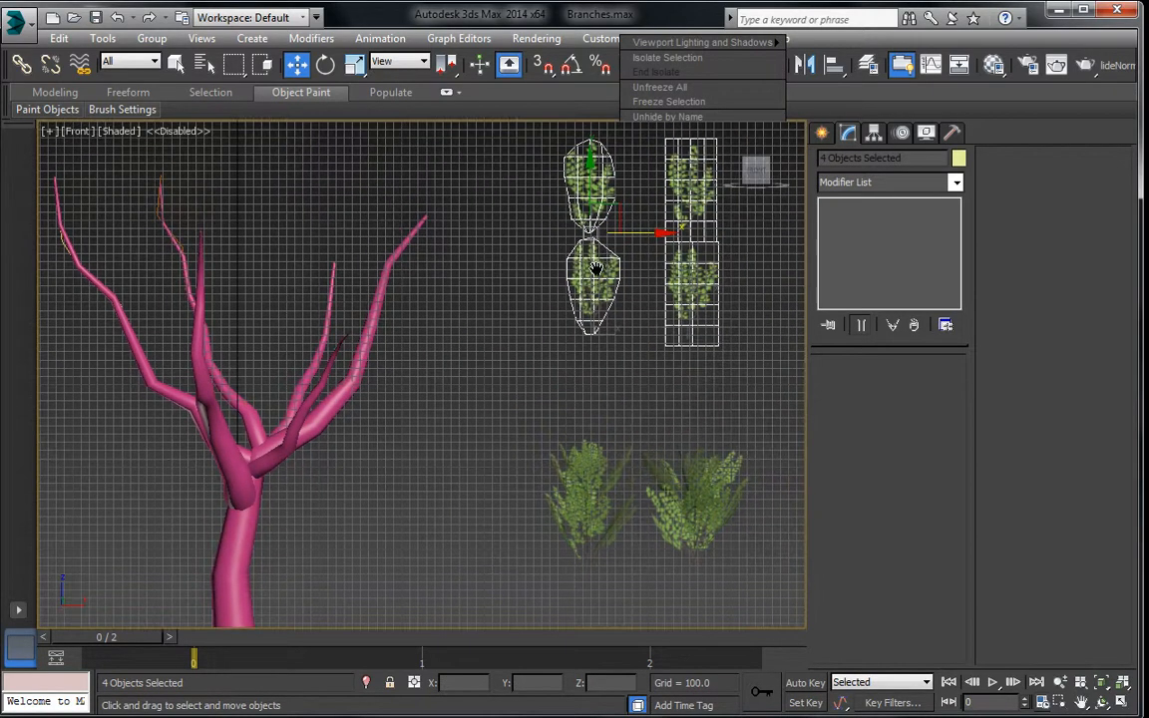
{"action": "right_click", "coordinate": [622, 232]}
{"action": "left_click", "coordinate": [684, 182]}
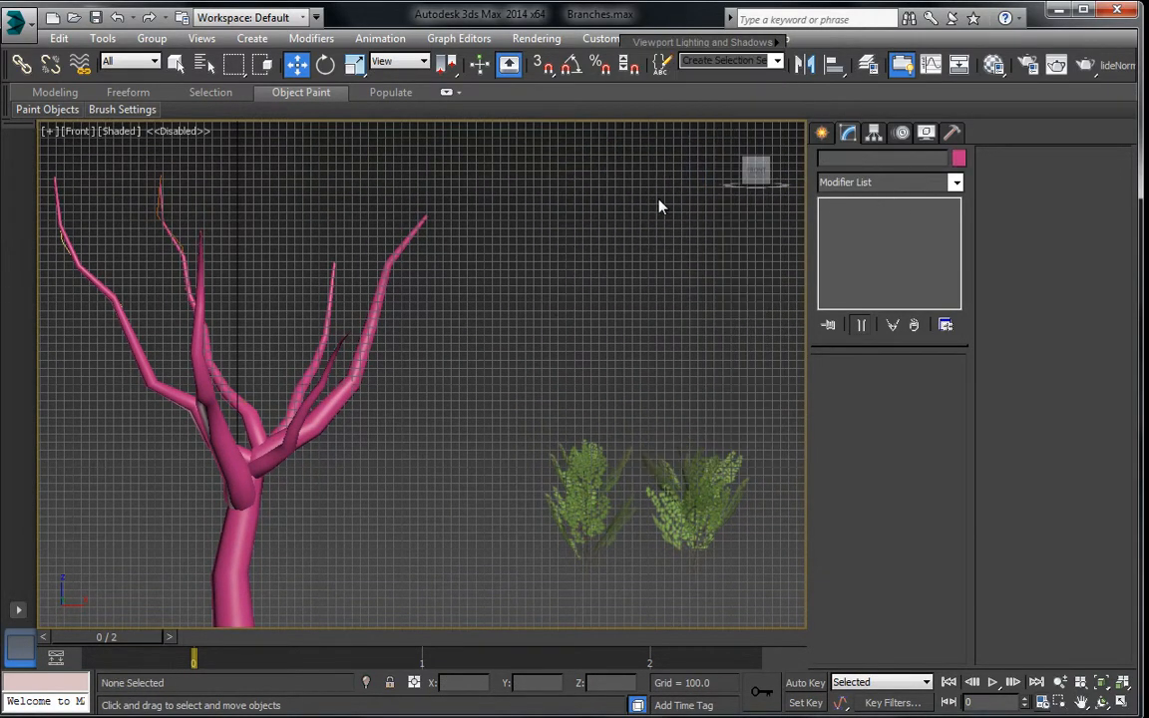
Assign a Checker map to the diffuse color of the unused material 20 - Default in the Material Editor.
{"action": "scroll", "coordinate": [592, 306], "scroll_direction": "down", "scroll_amount": 5}
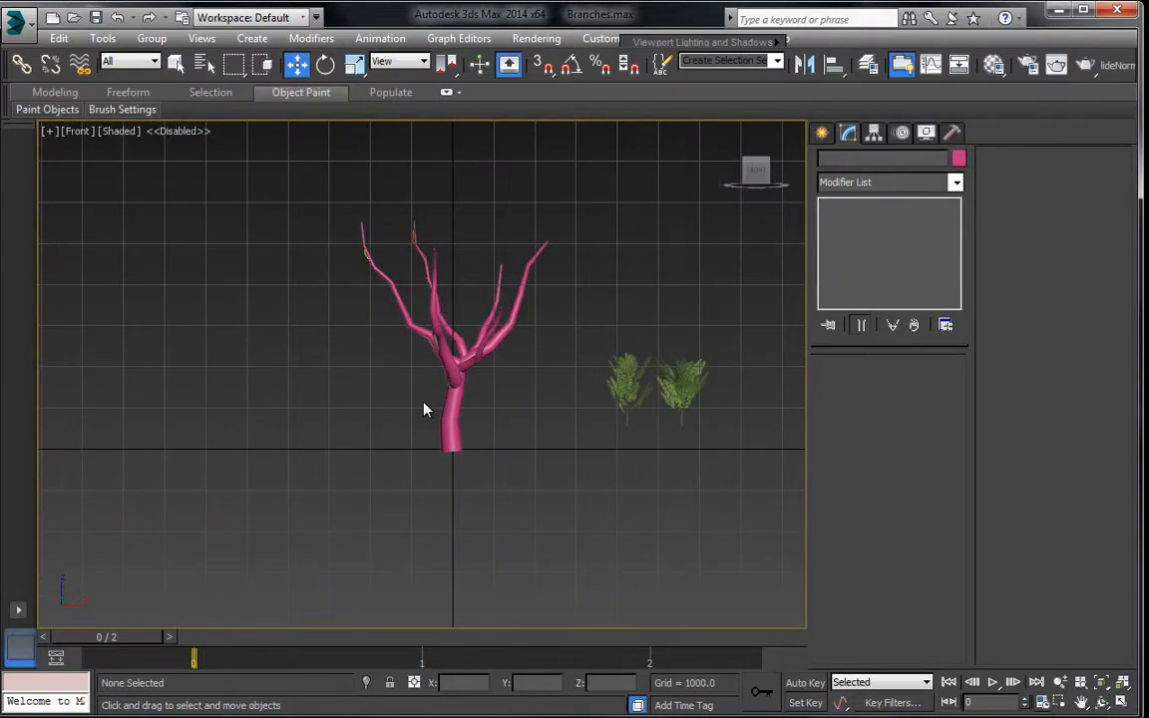
{"action": "scroll", "coordinate": [467, 431], "scroll_direction": "up", "scroll_amount": 3}
{"action": "middle_click_drag", "start_coordinate": [480, 437], "coordinate": [501, 412]}
{"action": "key", "text": "m"}
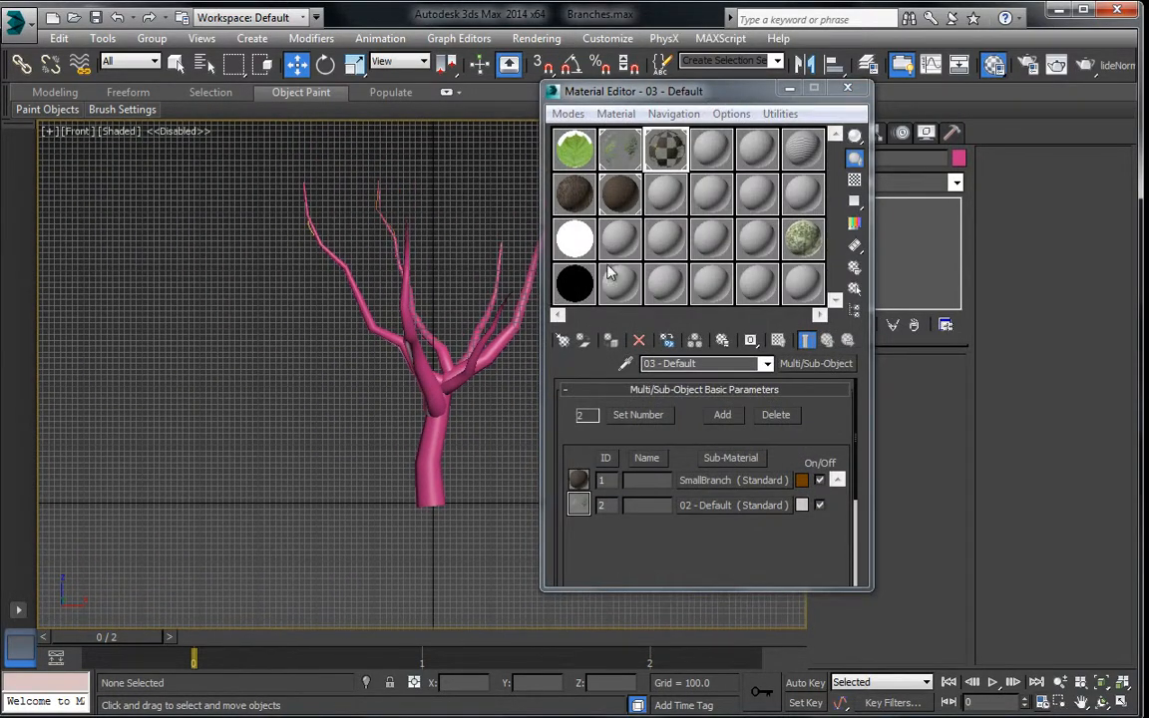
{"action": "left_click", "coordinate": [576, 191]}
{"action": "left_click_drag", "start_coordinate": [282, 167], "coordinate": [476, 440]}
{"action": "left_click", "coordinate": [649, 166]}
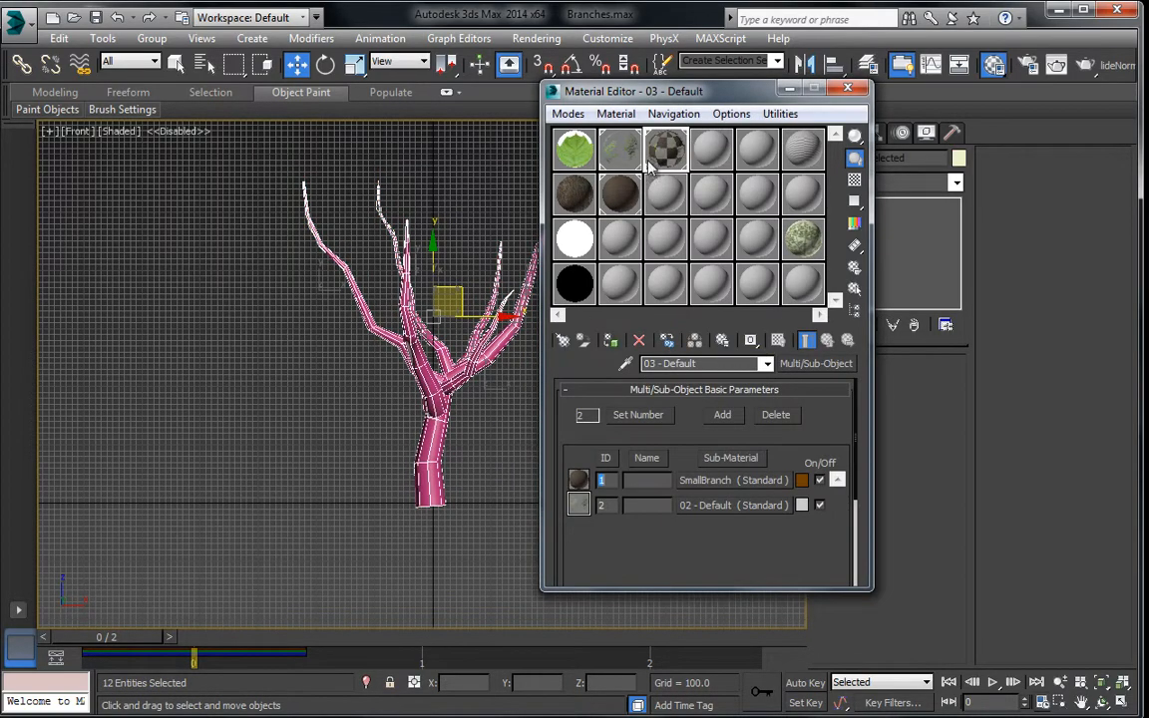
{"action": "left_click", "coordinate": [619, 283]}
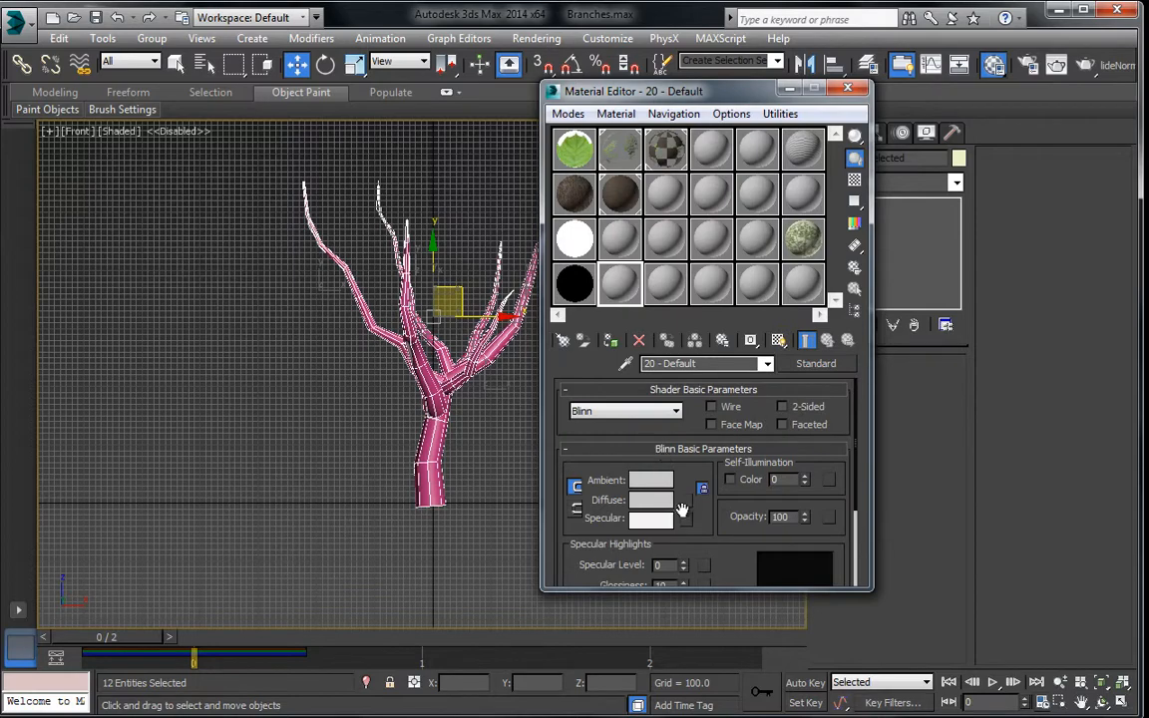
{"action": "left_click", "coordinate": [683, 502]}
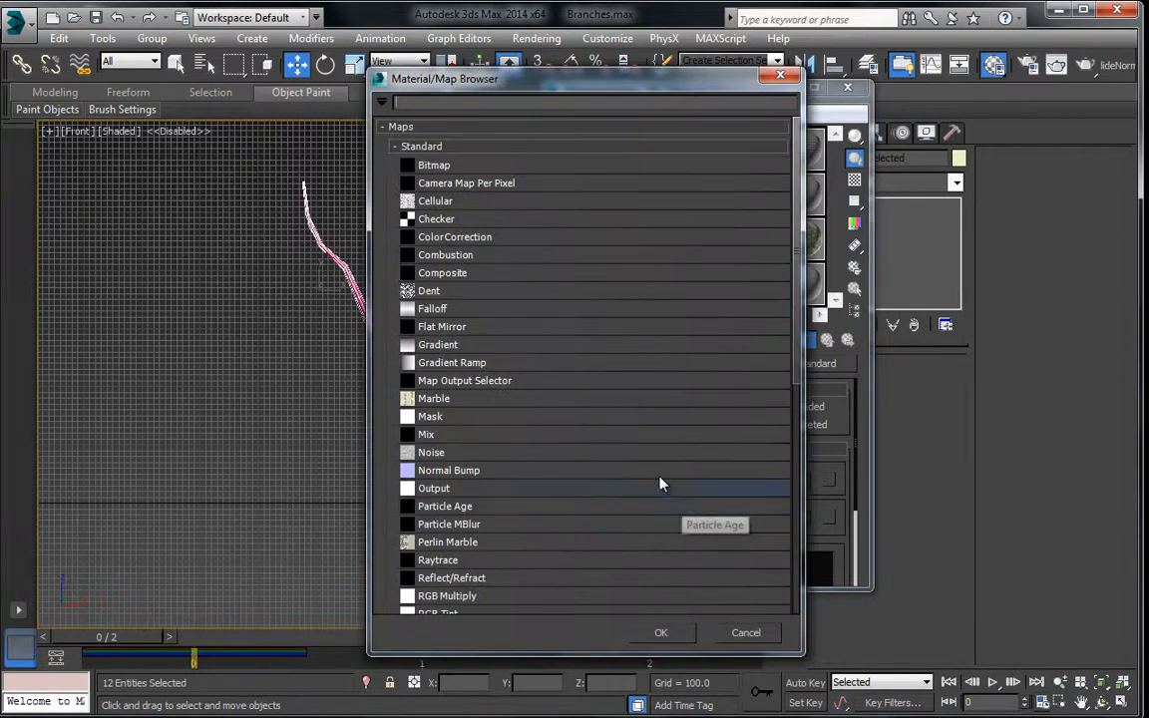
{"action": "double_click", "coordinate": [435, 220]}
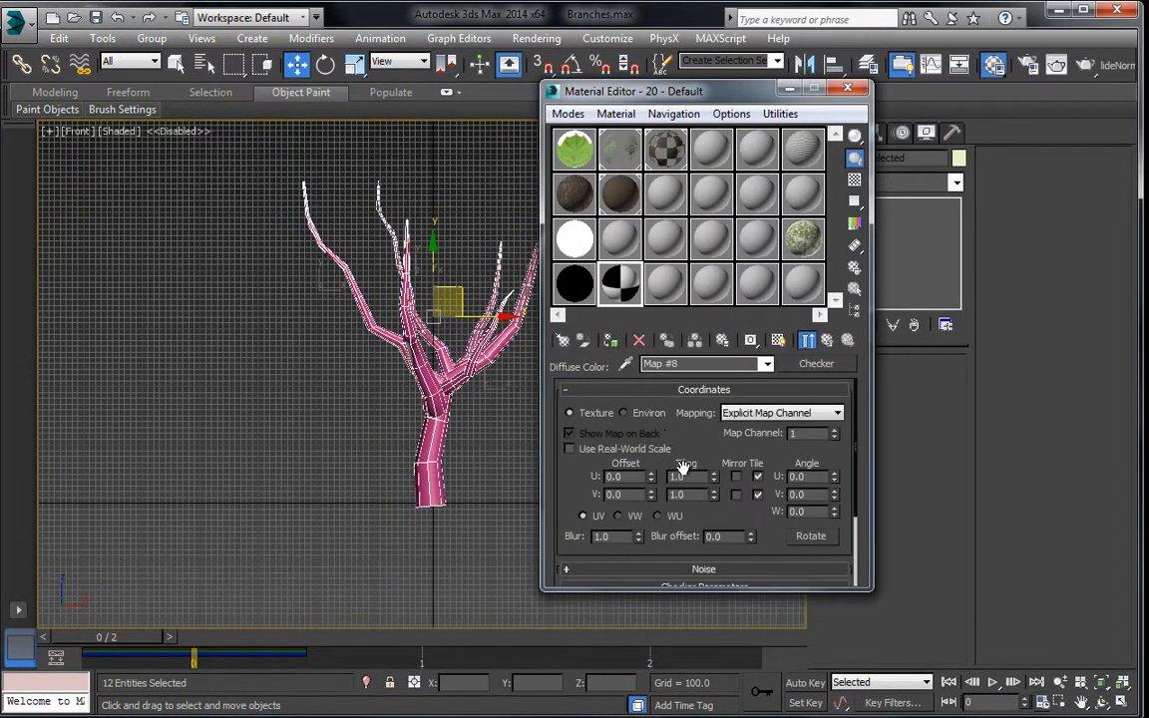
Set the checker map's U and V tiling to 5.
{"action": "type", "text": "5"}
{"action": "key", "text": "Tab"}
{"action": "type", "text": "5"}
{"action": "key", "text": "Return"}
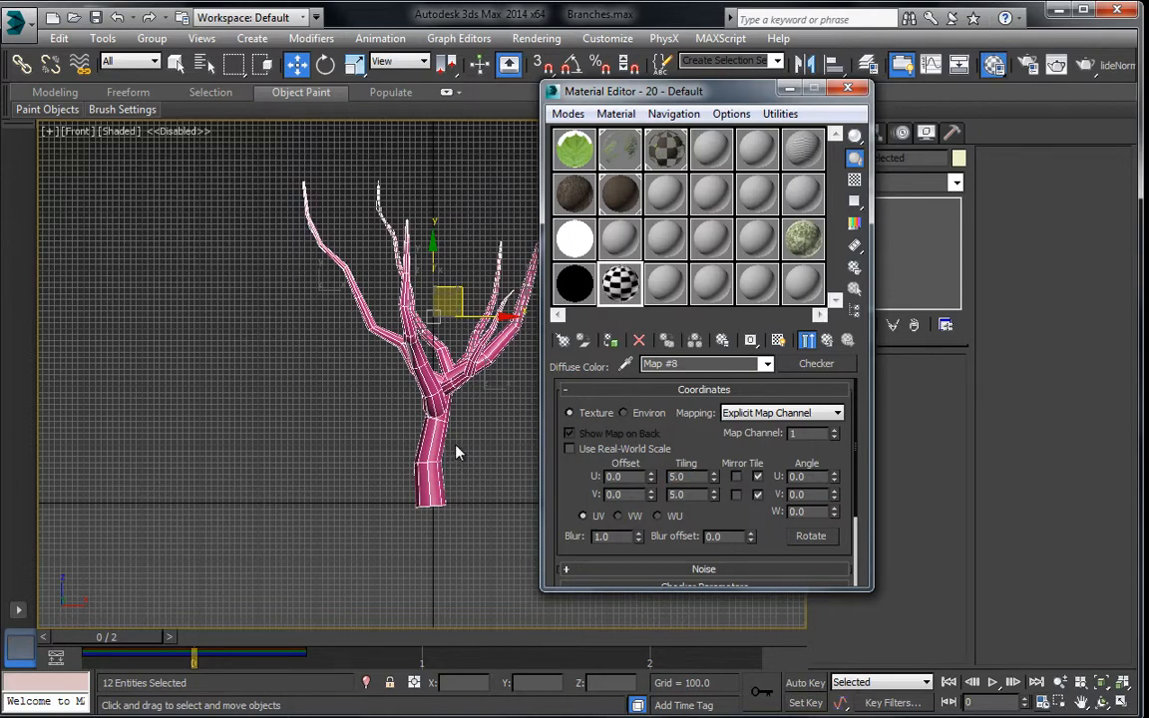
Apply the checker material to the trunk object only and inspect how the pattern stretches along it.
{"action": "left_click", "coordinate": [487, 439]}
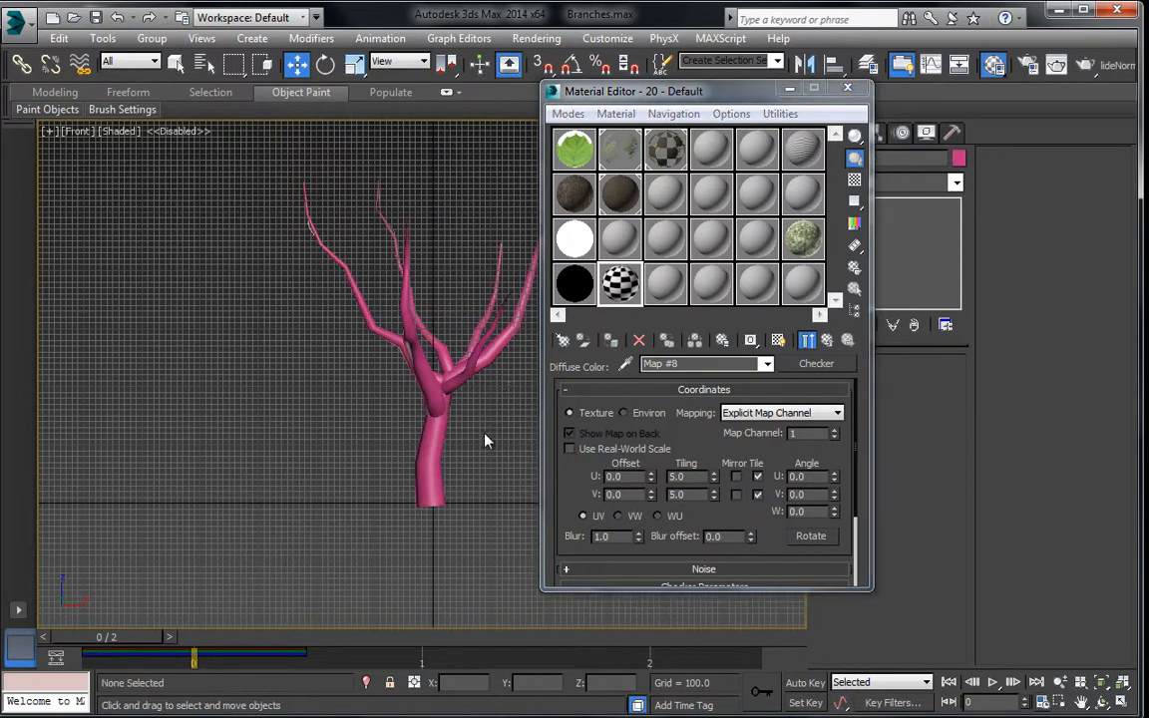
{"action": "left_click", "coordinate": [428, 456]}
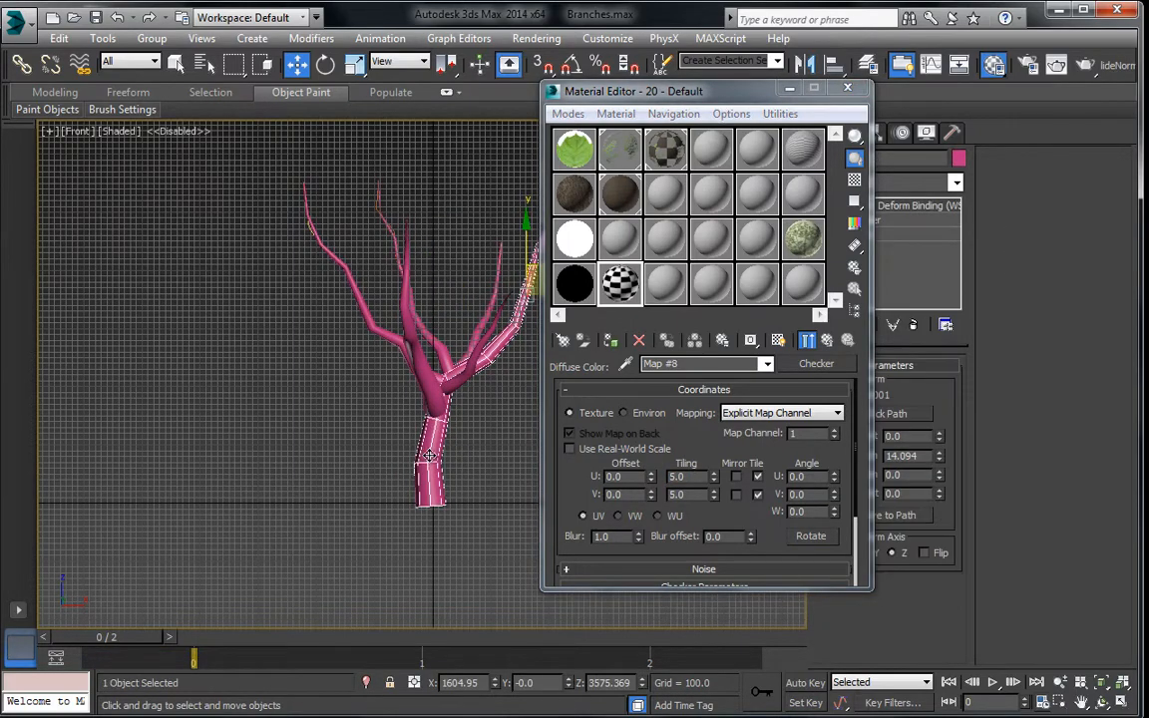
{"action": "left_click", "coordinate": [610, 341]}
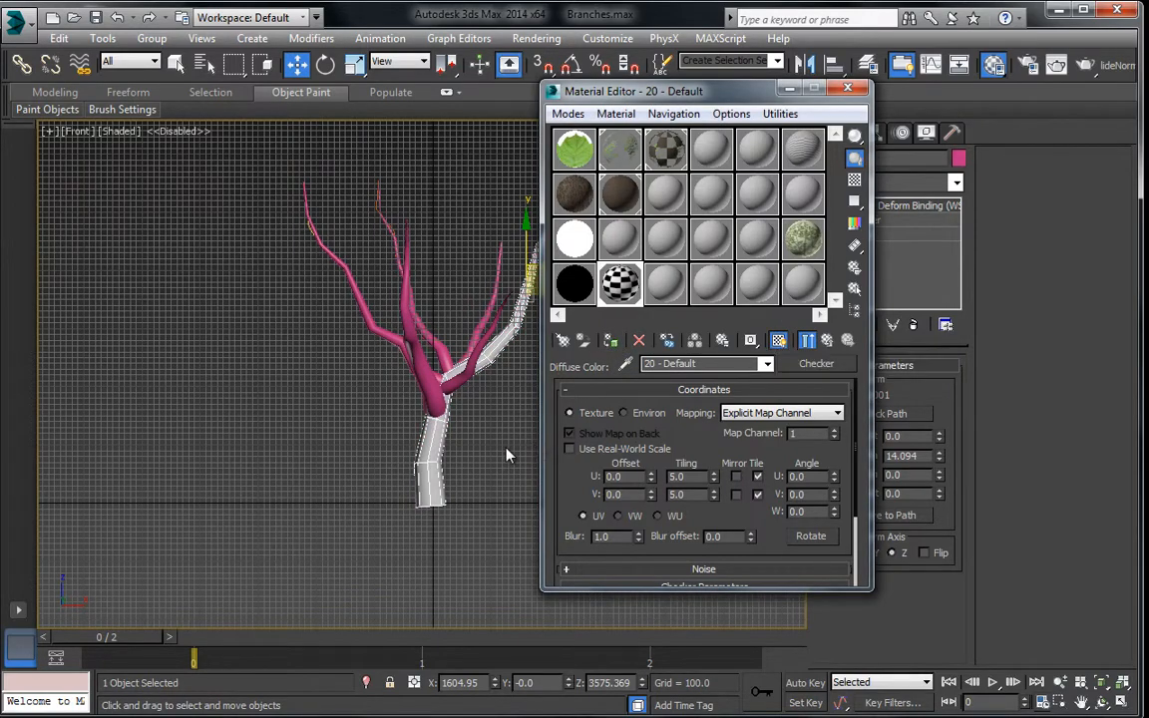
{"action": "left_click", "coordinate": [507, 456]}
{"action": "scroll", "coordinate": [478, 449], "scroll_direction": "up", "scroll_amount": 4}
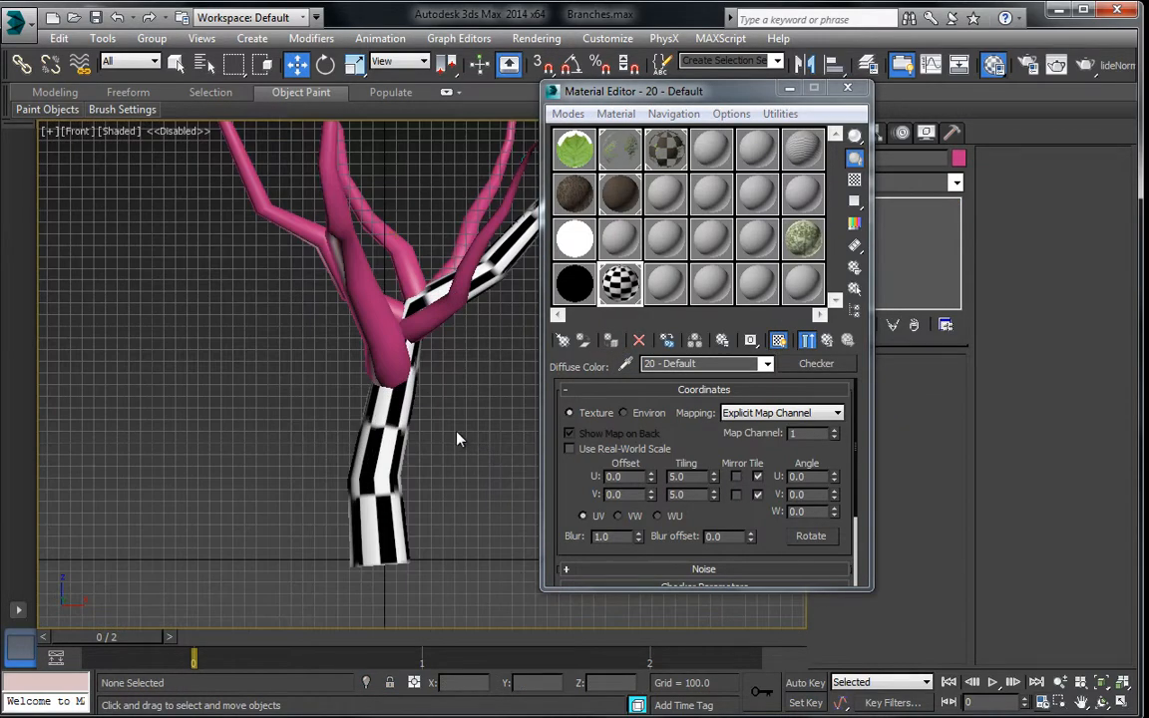
{"action": "scroll", "coordinate": [459, 394], "scroll_direction": "up", "scroll_amount": 3}
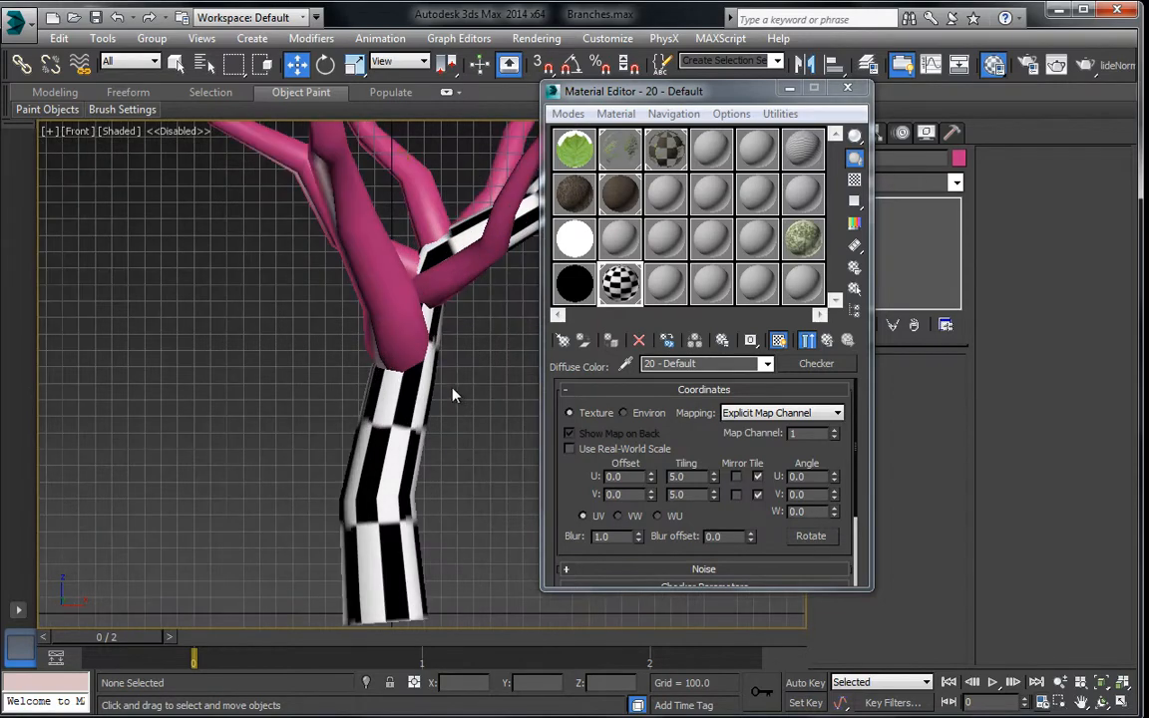
Apply the checker material to the remaining branches of the tree.
{"action": "scroll", "coordinate": [451, 391], "scroll_direction": "down", "scroll_amount": 5}
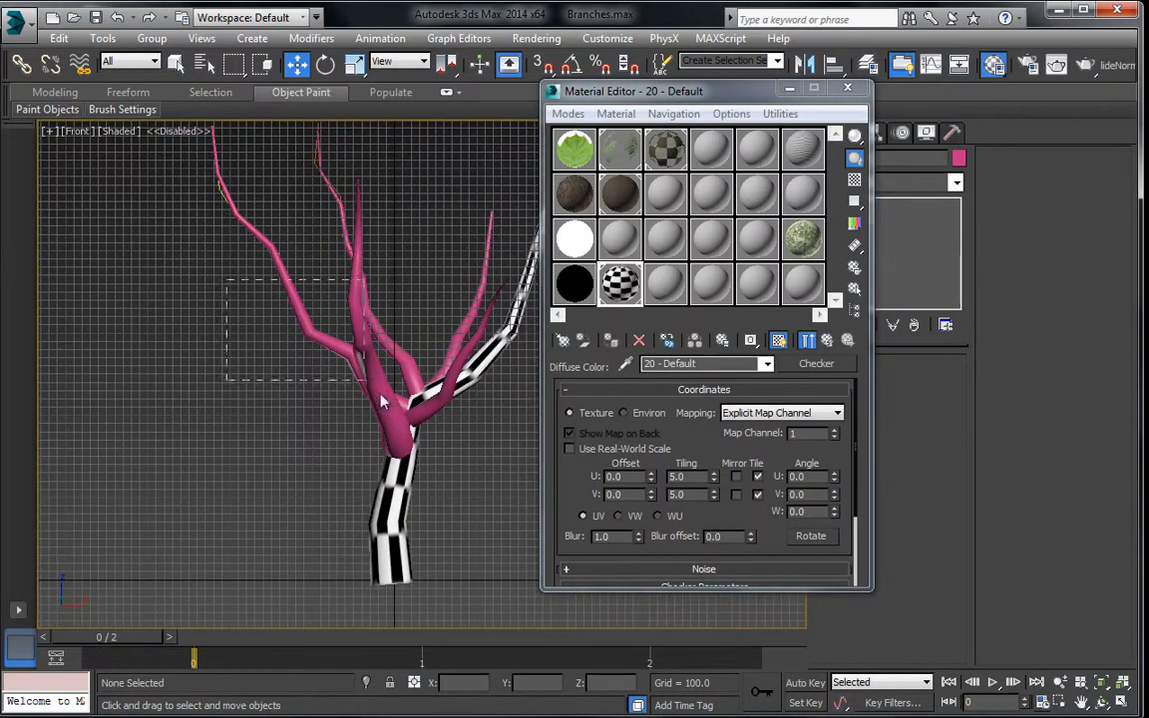
{"action": "left_click_drag", "start_coordinate": [381, 395], "coordinate": [499, 429]}
{"action": "left_click", "coordinate": [611, 341]}
{"action": "left_click", "coordinate": [468, 448]}
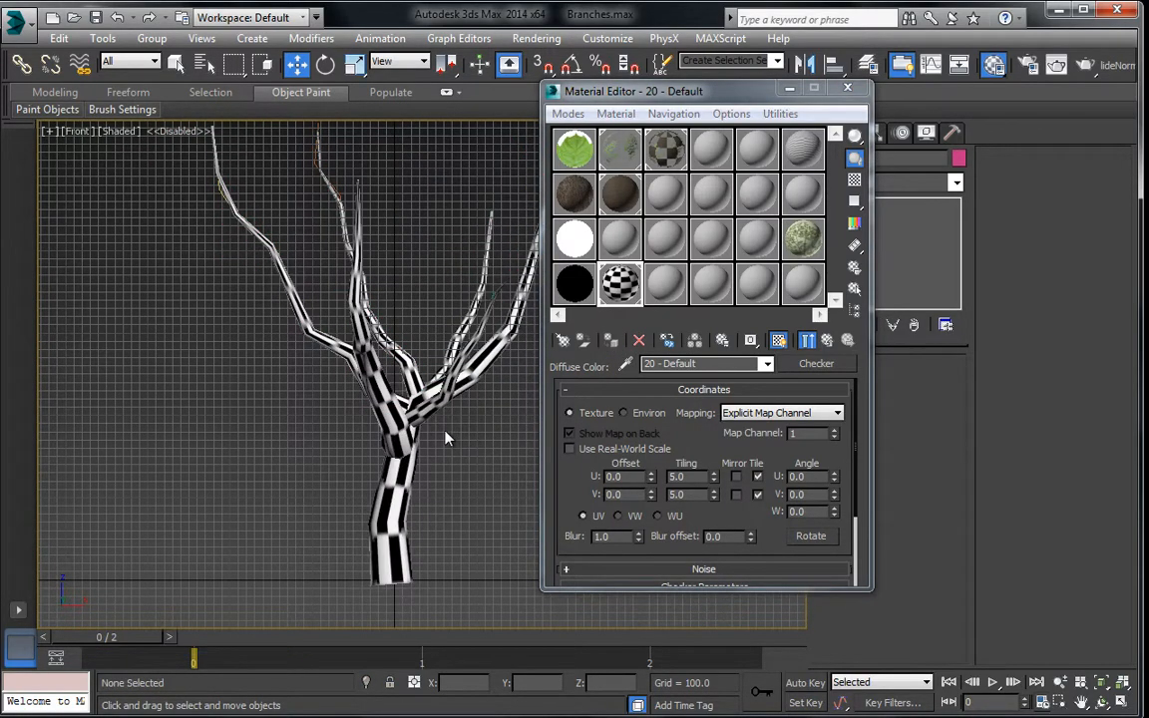
Set the checker map's V tiling to 20 and check the square proportions across the trunk and branches.
{"action": "scroll", "coordinate": [445, 439], "scroll_direction": "up", "scroll_amount": 5}
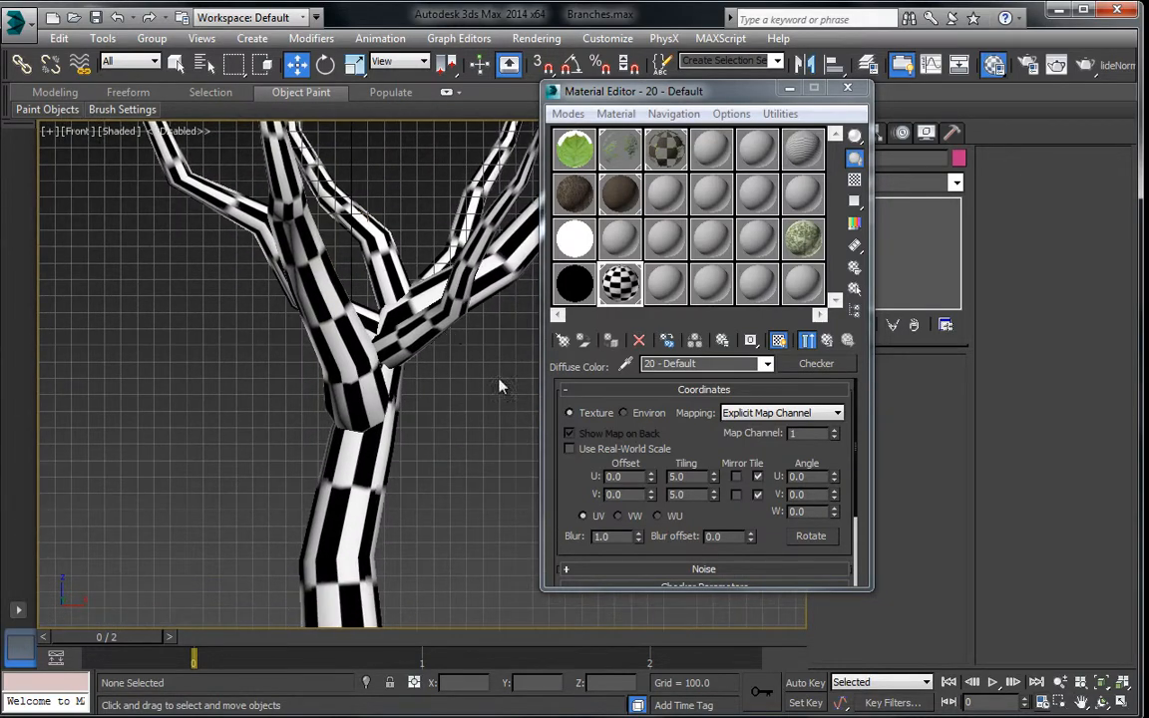
{"action": "double_click", "coordinate": [695, 495]}
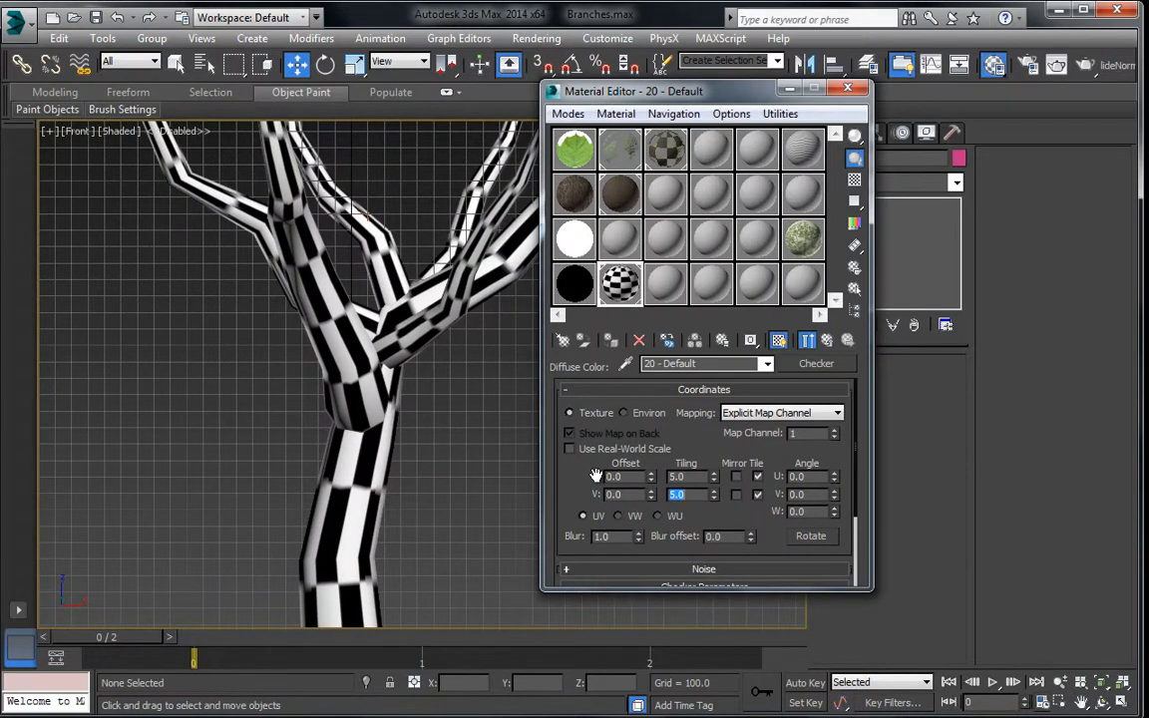
{"action": "key", "text": "Return"}
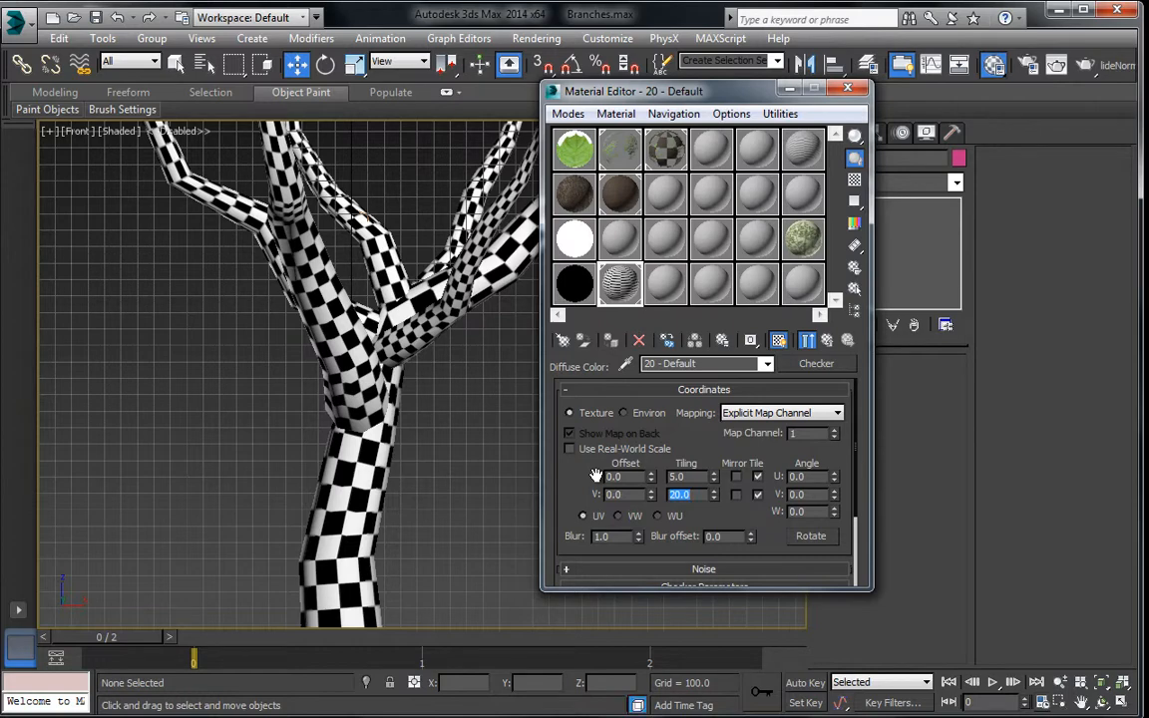
{"action": "scroll", "coordinate": [357, 455], "scroll_direction": "up", "scroll_amount": 5}
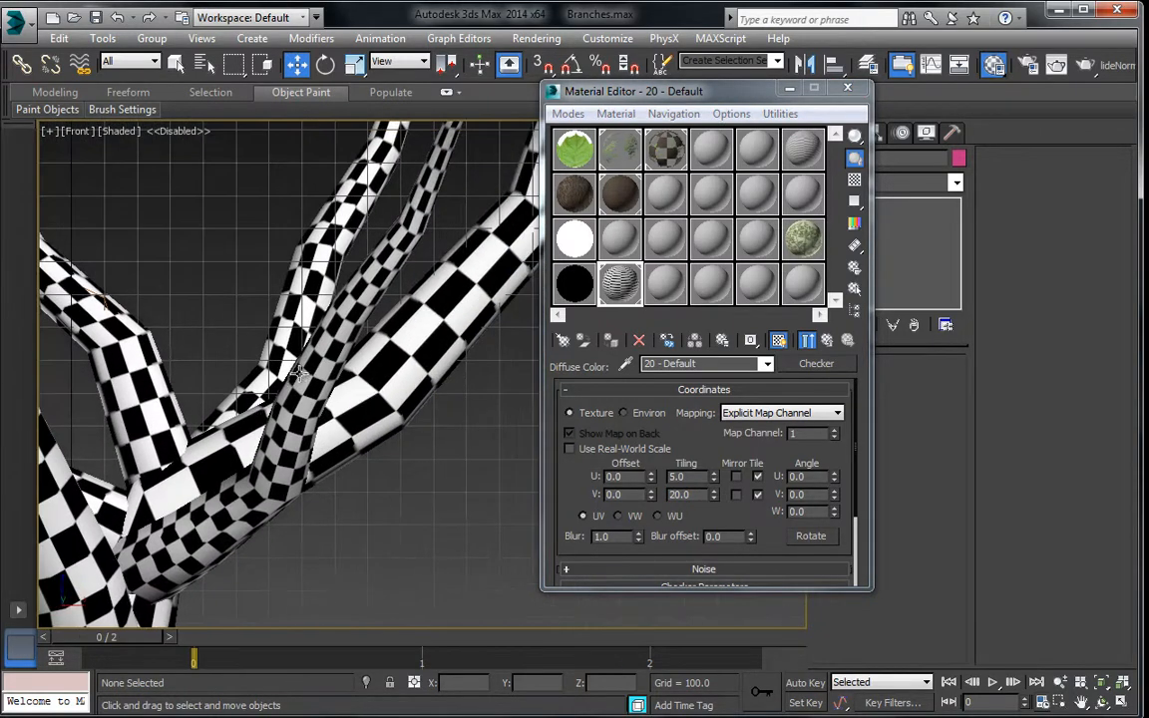
{"action": "left_click", "coordinate": [441, 352]}
{"action": "scroll", "coordinate": [335, 376], "scroll_direction": "down", "scroll_amount": 5}
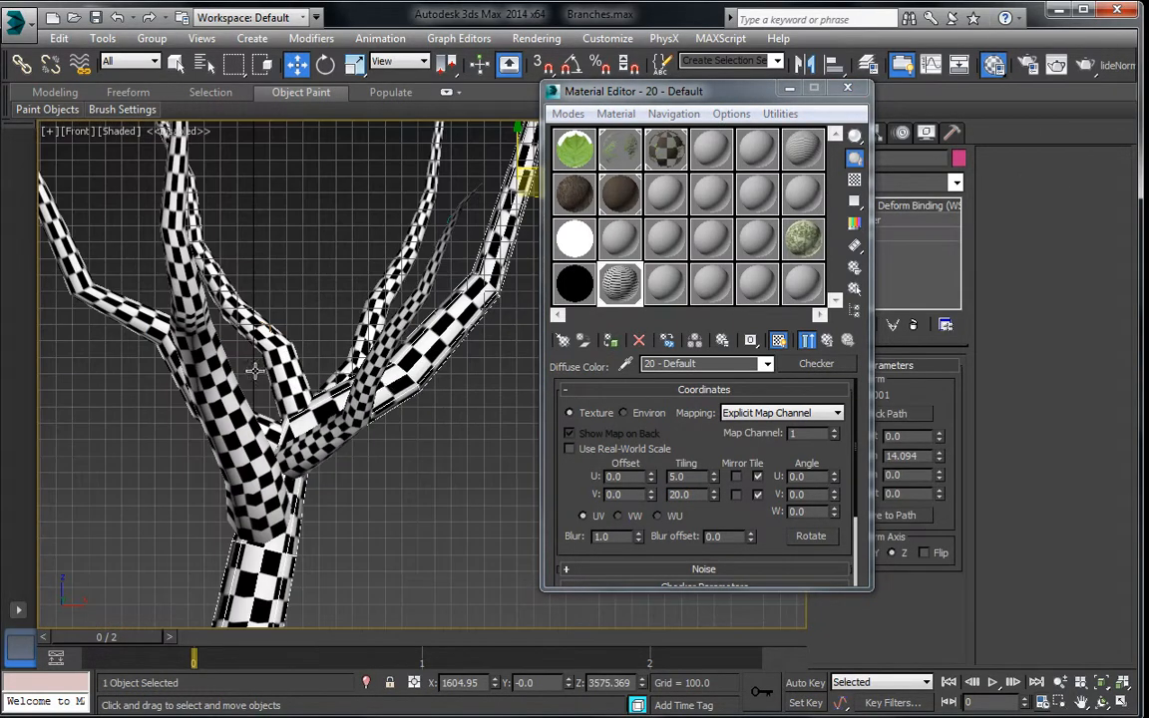
{"action": "scroll", "coordinate": [254, 395], "scroll_direction": "down", "scroll_amount": 6}
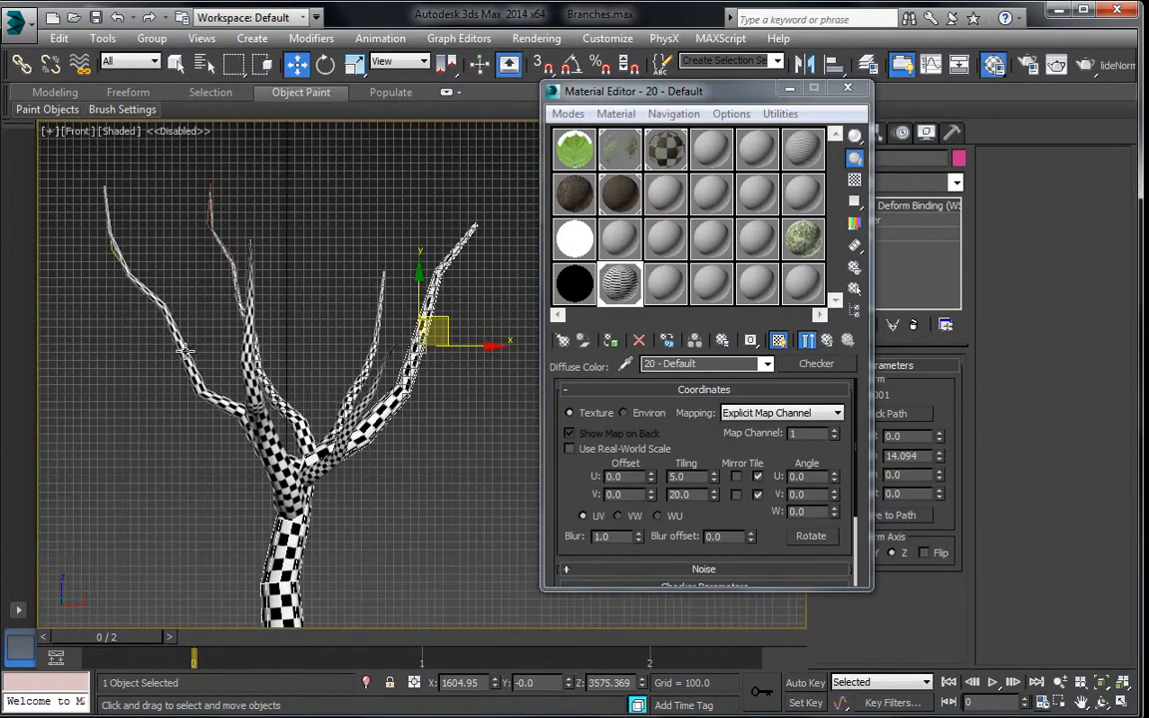
{"action": "middle_click_drag", "start_coordinate": [221, 356], "coordinate": [255, 285]}
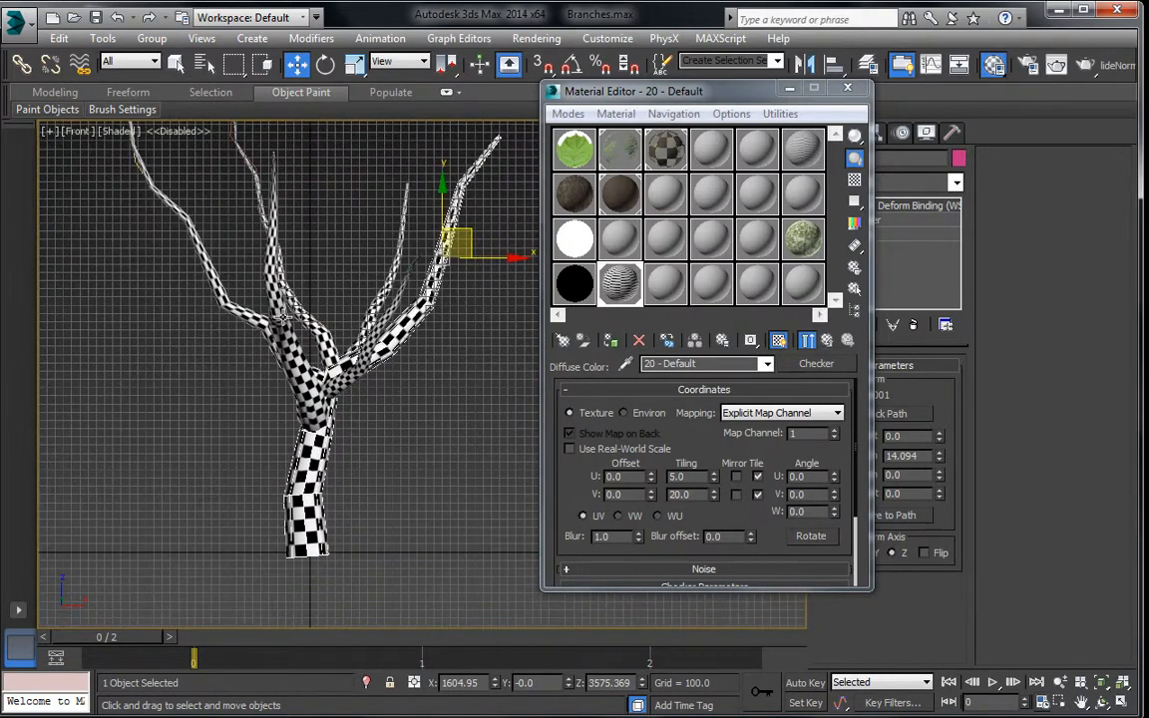
{"action": "left_click", "coordinate": [449, 389]}
{"action": "scroll", "coordinate": [459, 391], "scroll_direction": "up", "scroll_amount": 2}
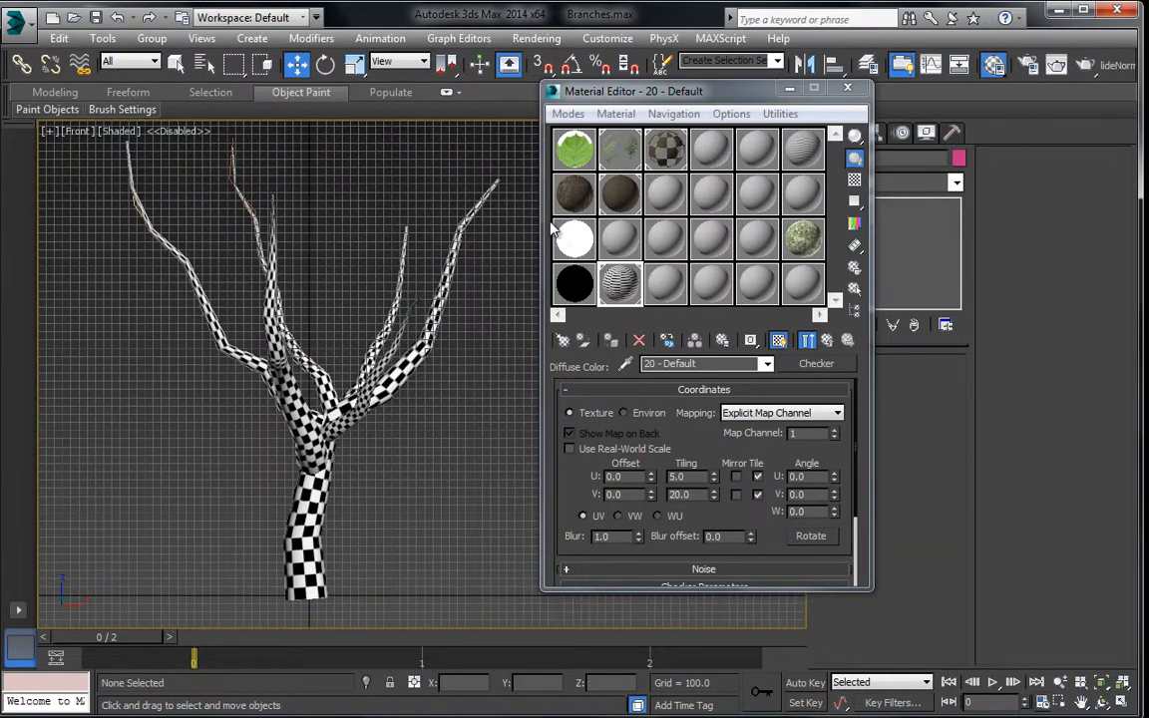
Copy the bark material 07 - Default to a free sample slot and set its diffuse bitmap's V tiling to 20.
{"action": "left_click", "coordinate": [579, 195]}
{"action": "middle_click_drag", "start_coordinate": [410, 197], "coordinate": [407, 248]}
{"action": "left_click_drag", "start_coordinate": [564, 187], "coordinate": [618, 240]}
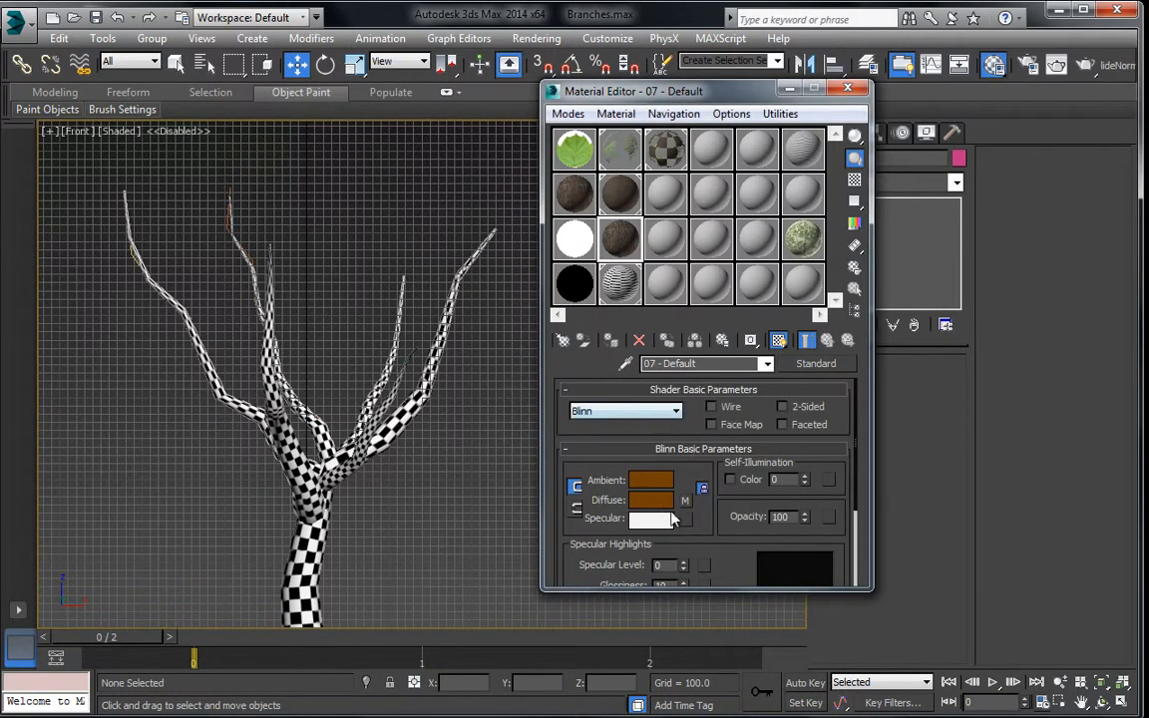
{"action": "left_click", "coordinate": [690, 500]}
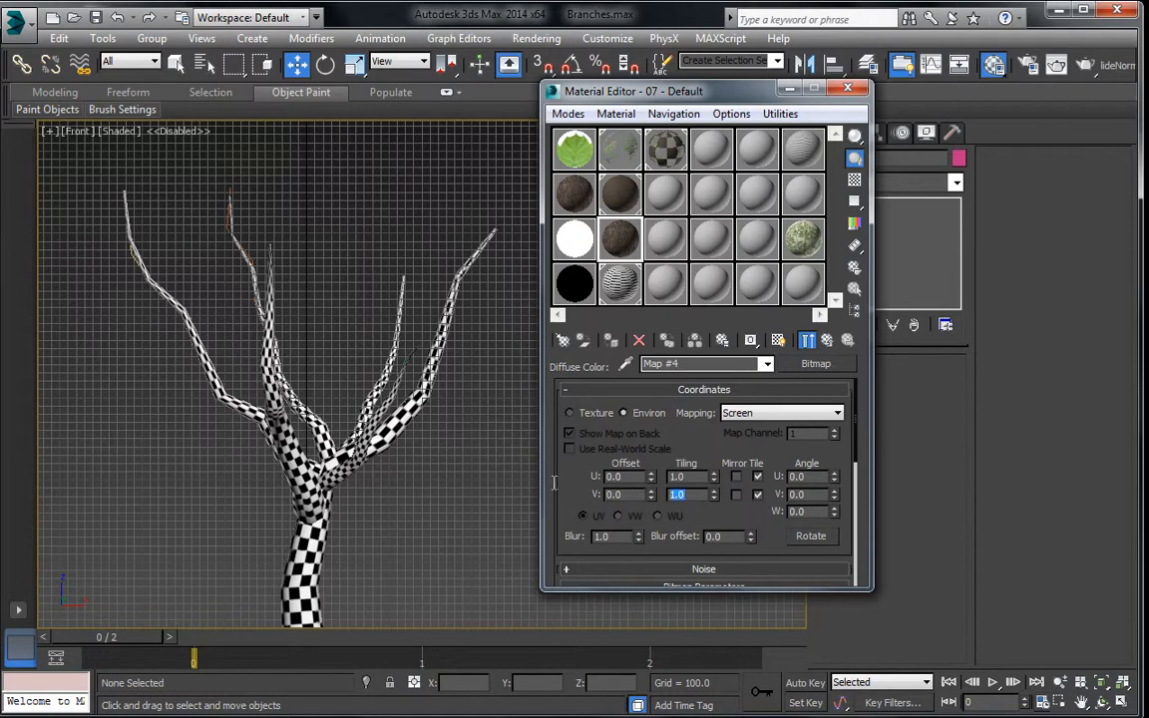
{"action": "type", "text": "20"}
{"action": "key", "text": "Return"}
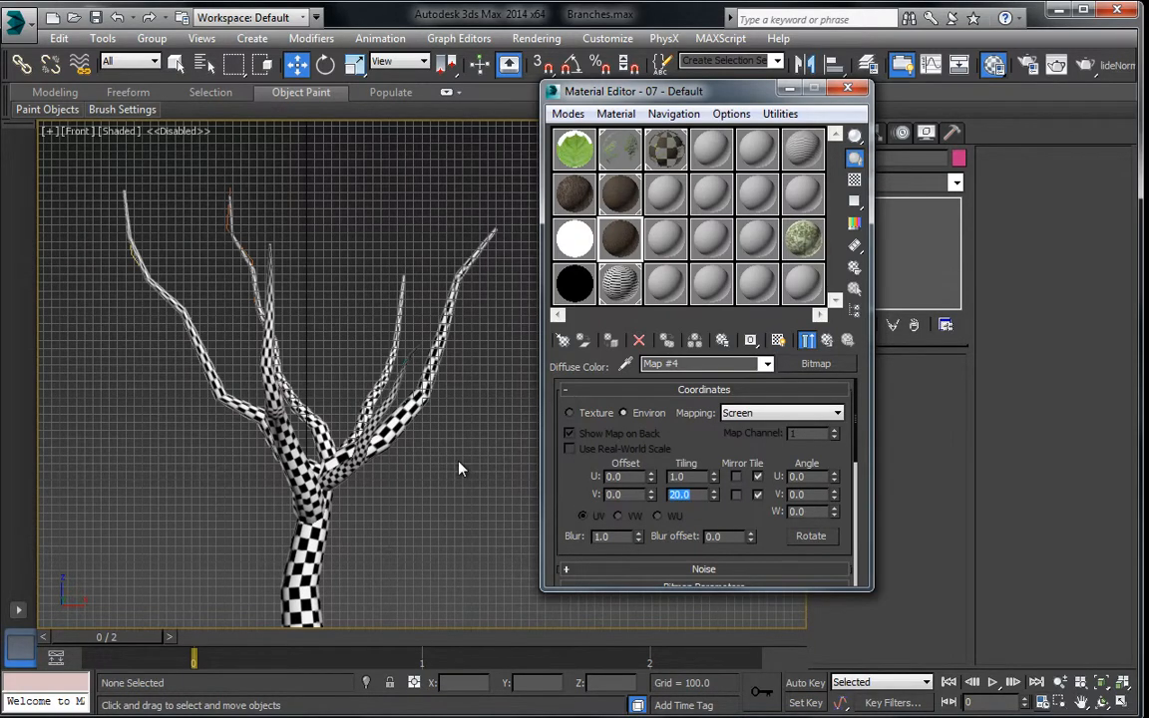
Apply the copied bark material to the trunk and all branches and examine the bark texture up close.
{"action": "left_click_drag", "start_coordinate": [117, 166], "coordinate": [470, 440]}
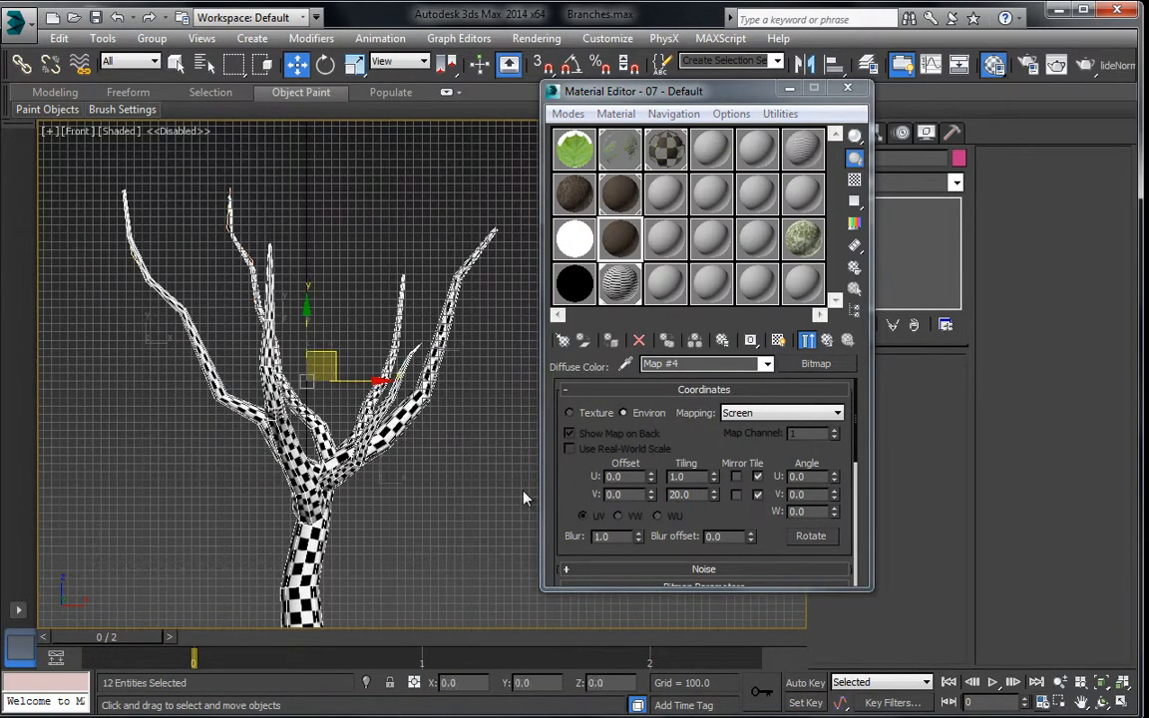
{"action": "left_click", "coordinate": [612, 341]}
{"action": "left_click", "coordinate": [434, 484]}
{"action": "scroll", "coordinate": [426, 464], "scroll_direction": "up", "scroll_amount": 5}
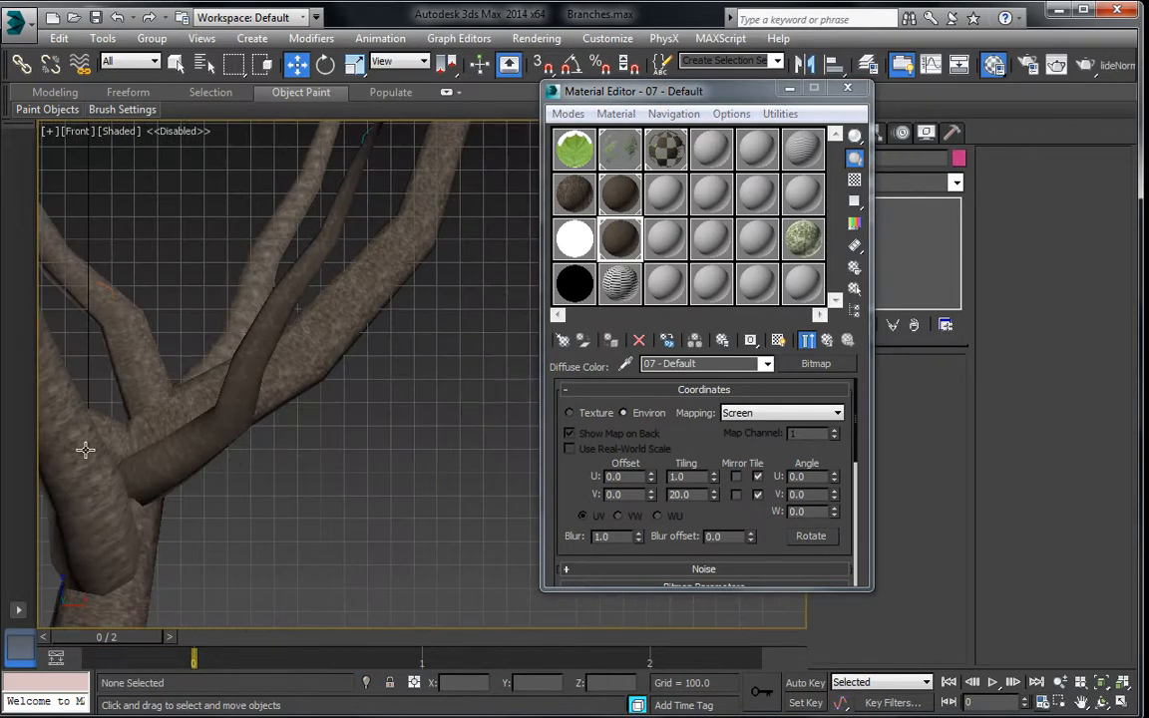
{"action": "scroll", "coordinate": [359, 389], "scroll_direction": "up", "scroll_amount": 8}
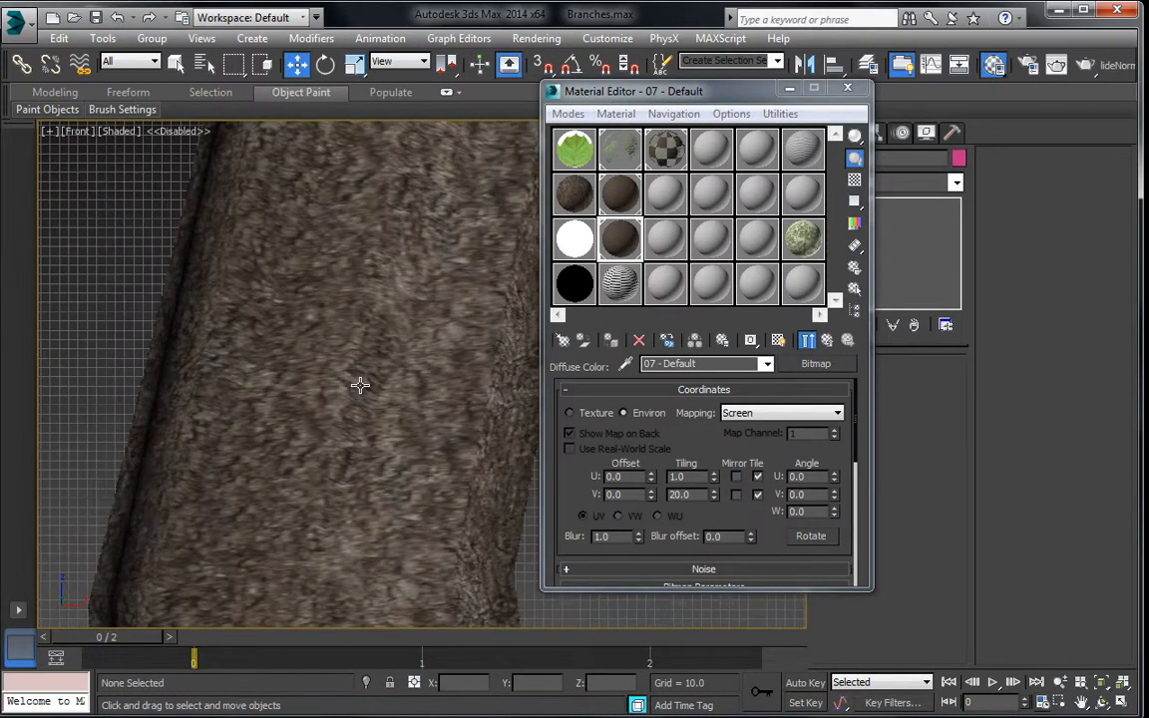
{"action": "scroll", "coordinate": [329, 369], "scroll_direction": "up", "scroll_amount": 3}
{"action": "scroll", "coordinate": [396, 387], "scroll_direction": "down", "scroll_amount": 2}
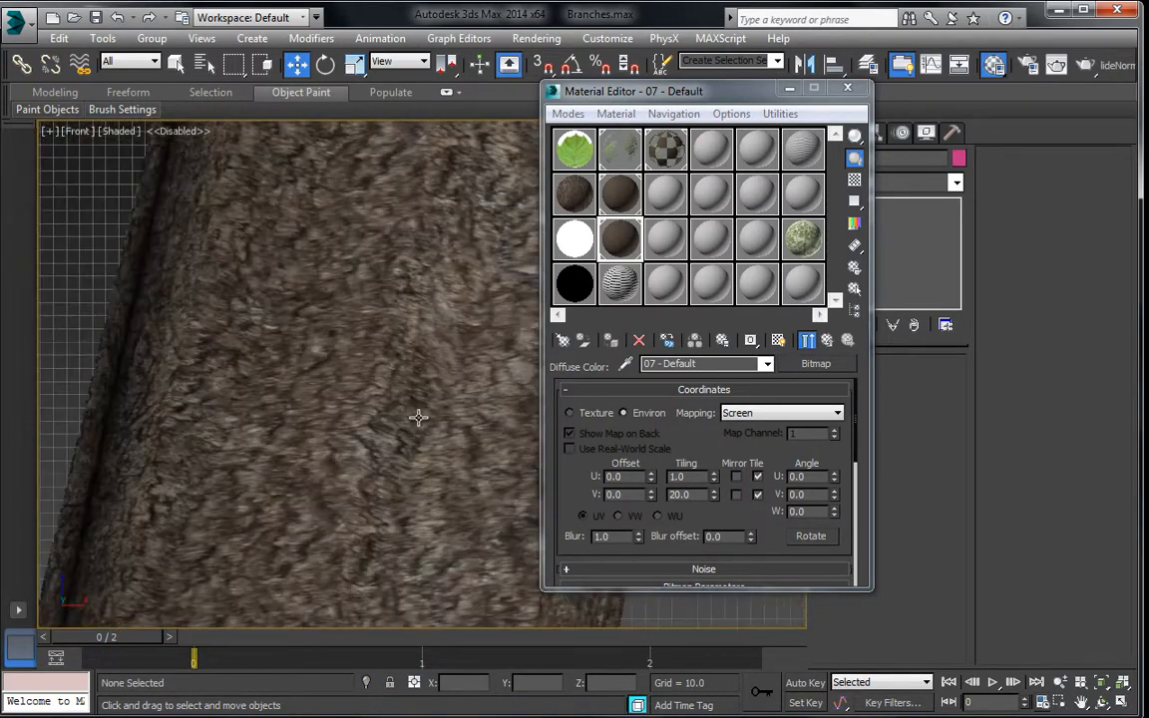
Set the bark bitmap's V tiling to 5 and check the texture on the trunk and branches.
{"action": "double_click", "coordinate": [688, 496]}
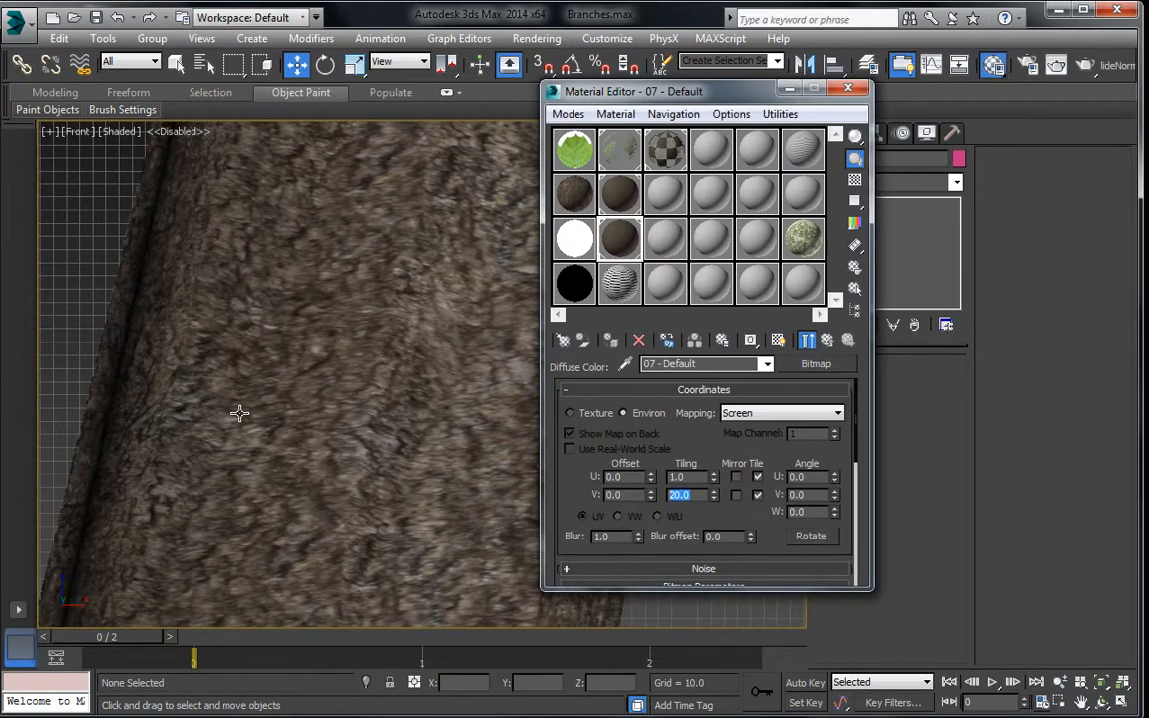
{"action": "type", "text": "5"}
{"action": "key", "text": "Return"}
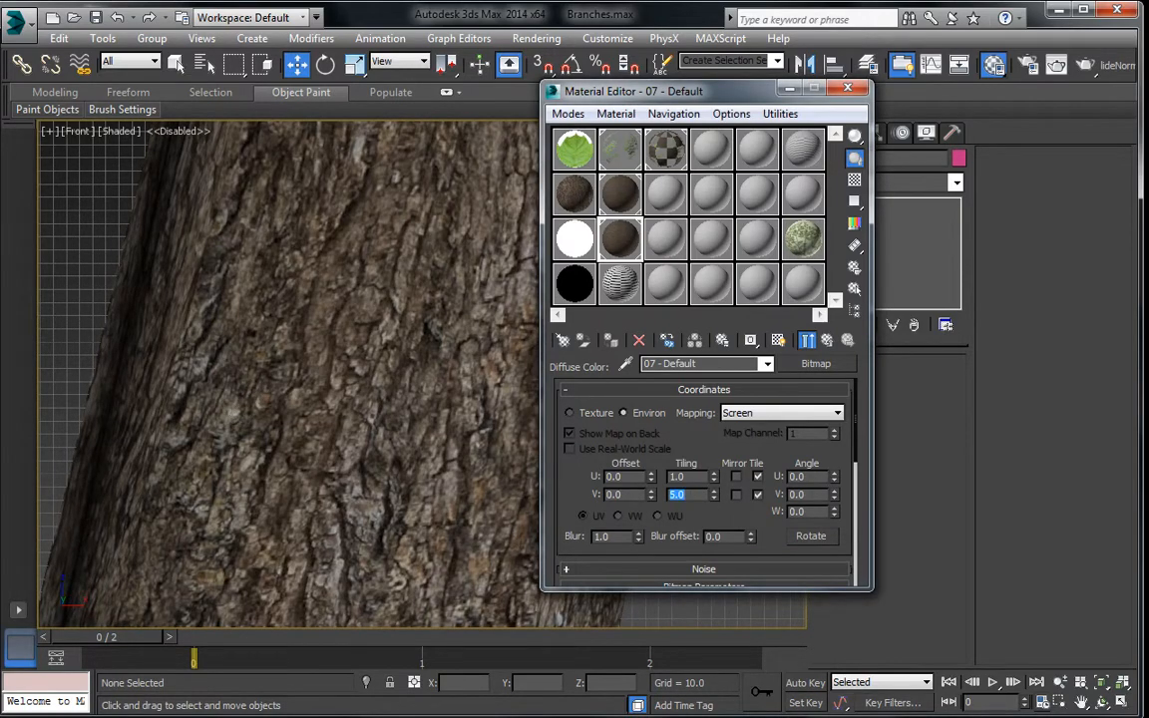
{"action": "scroll", "coordinate": [274, 268], "scroll_direction": "down", "scroll_amount": 6}
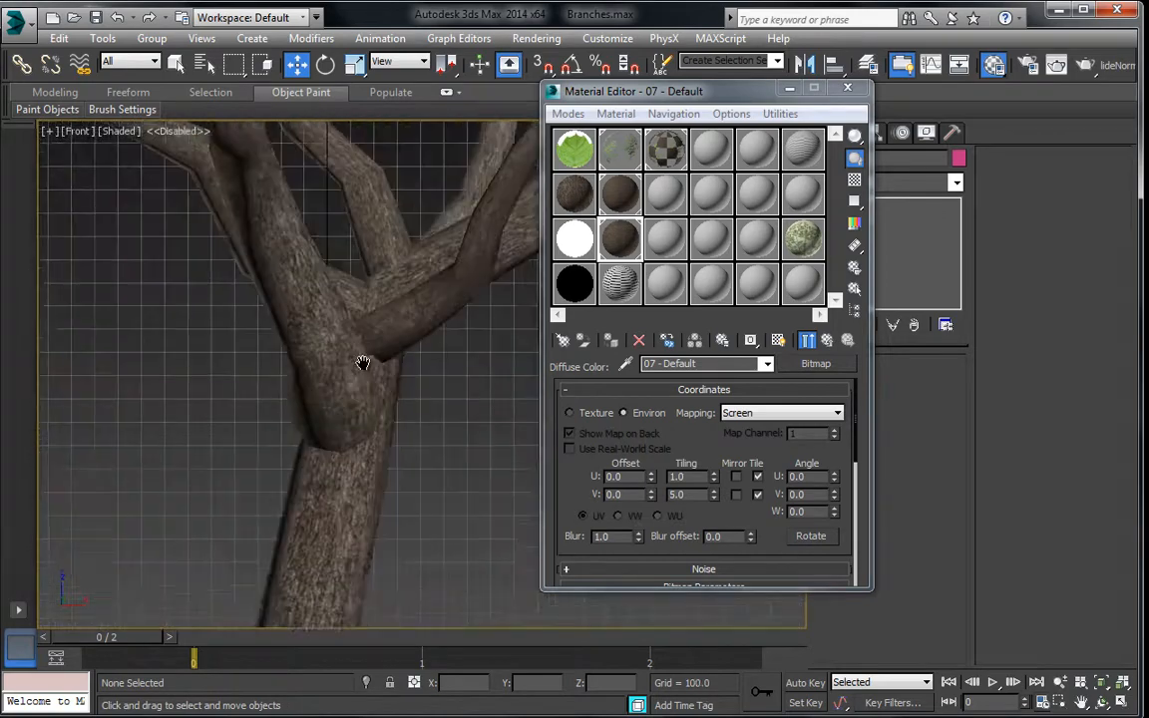
{"action": "scroll", "coordinate": [280, 329], "scroll_direction": "up", "scroll_amount": 2}
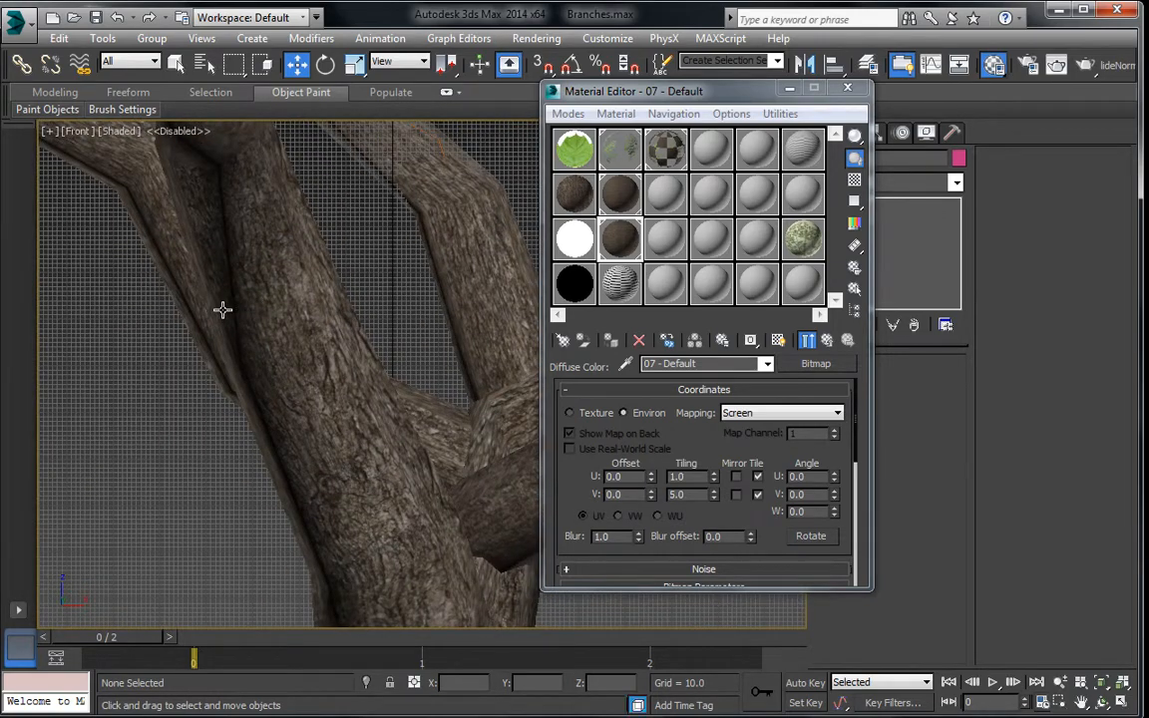
Review the bark across the whole tree and close the Material Editor.
{"action": "scroll", "coordinate": [236, 302], "scroll_direction": "down", "scroll_amount": 6}
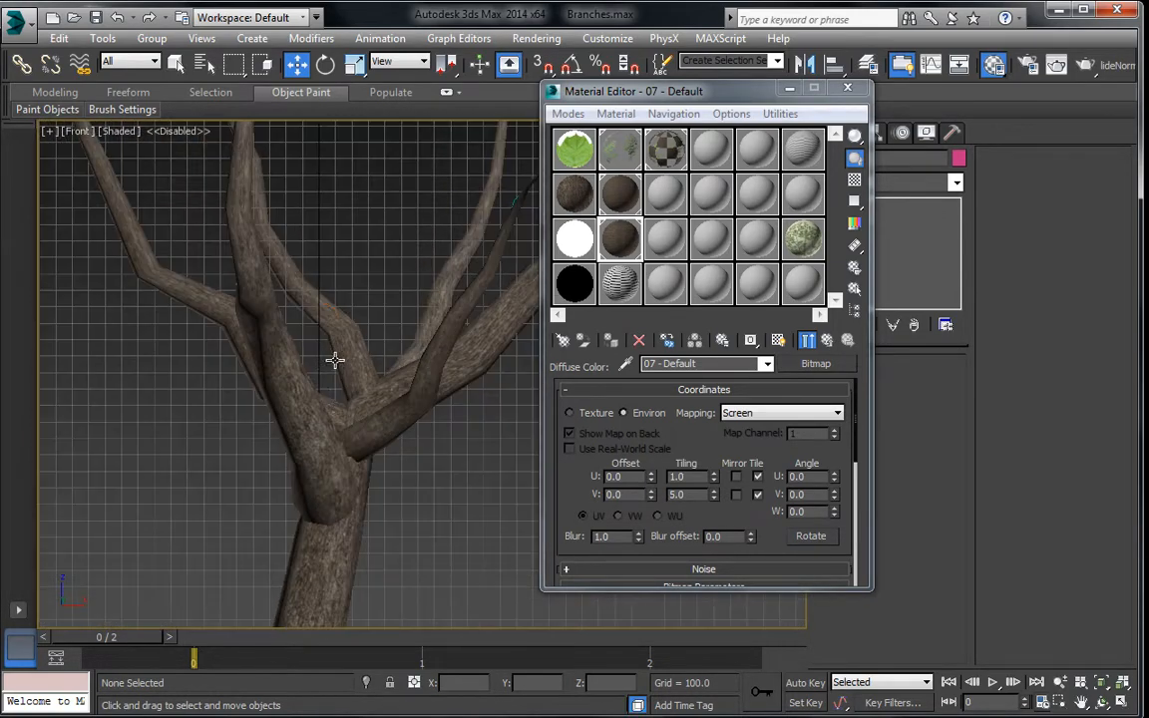
{"action": "scroll", "coordinate": [448, 289], "scroll_direction": "up", "scroll_amount": 2}
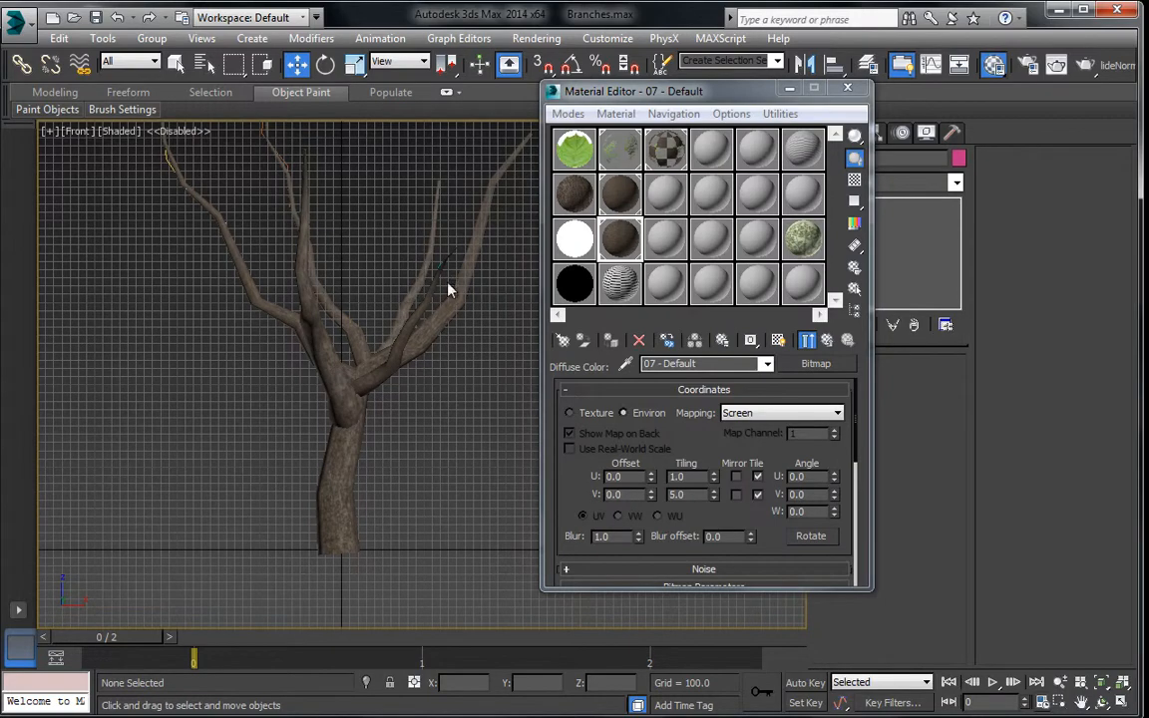
{"action": "left_click", "coordinate": [851, 90]}
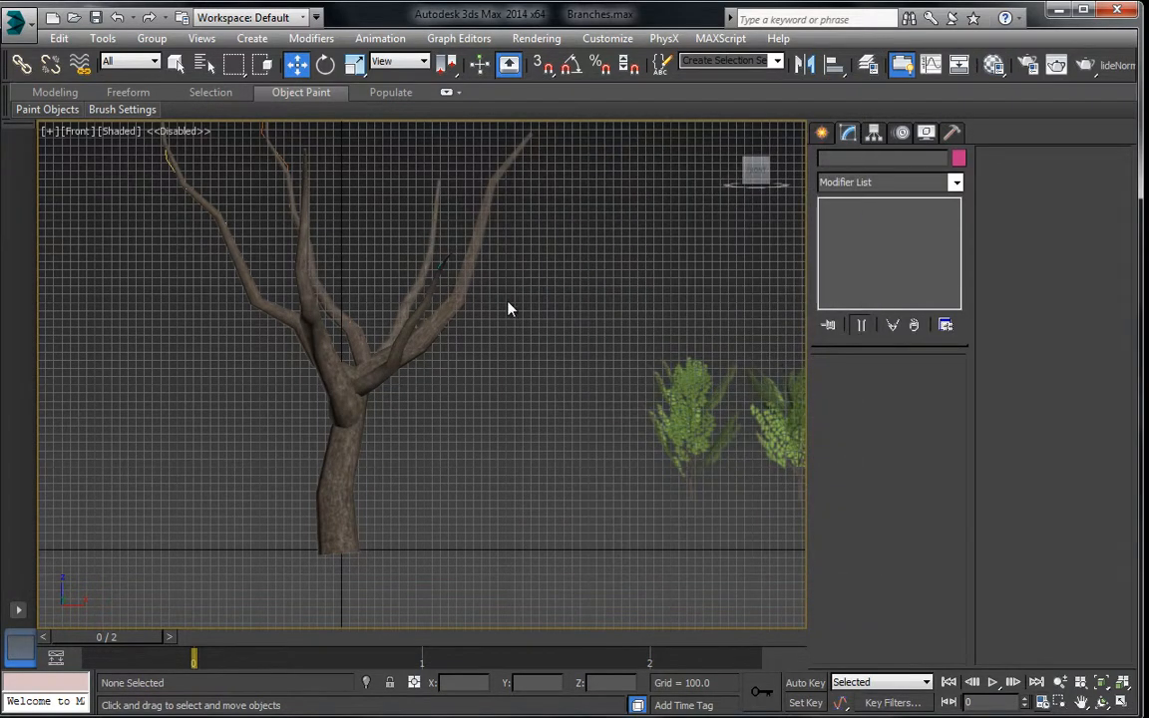
{"action": "middle_click_drag", "start_coordinate": [429, 428], "coordinate": [466, 439]}
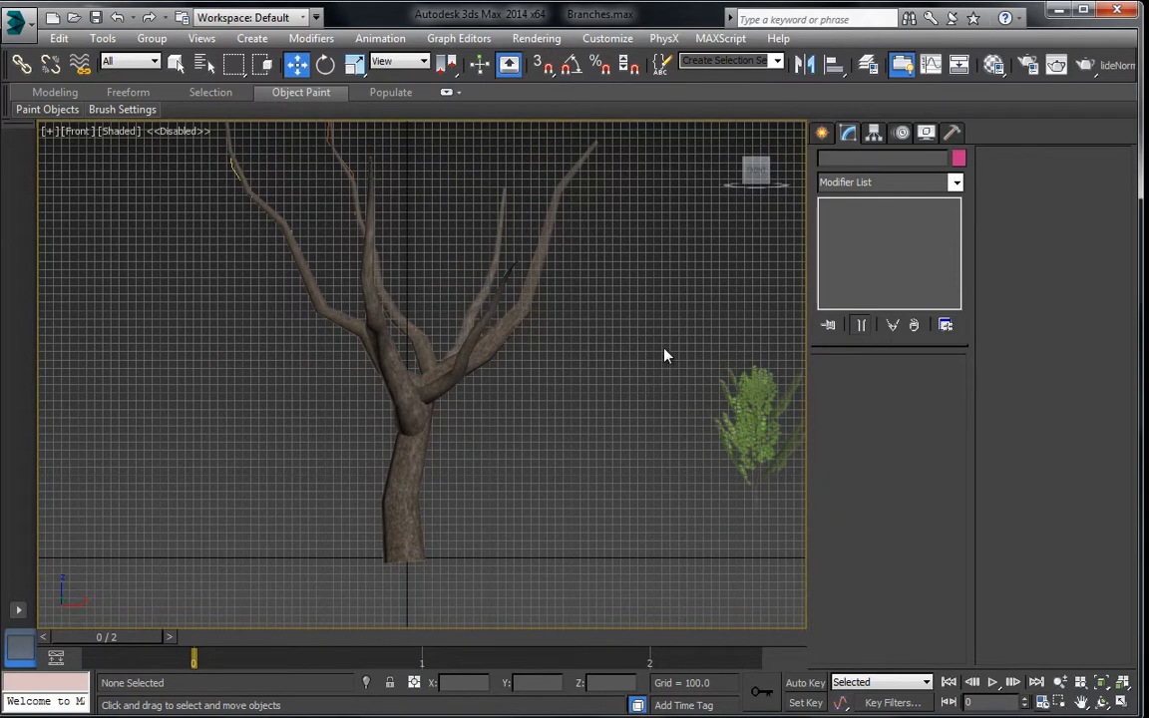
Select both leafy branch clumps beside the tree and move them farther away and slightly upward.
{"action": "left_click", "coordinate": [750, 413]}
{"action": "middle_click_drag", "start_coordinate": [615, 350], "coordinate": [449, 364]}
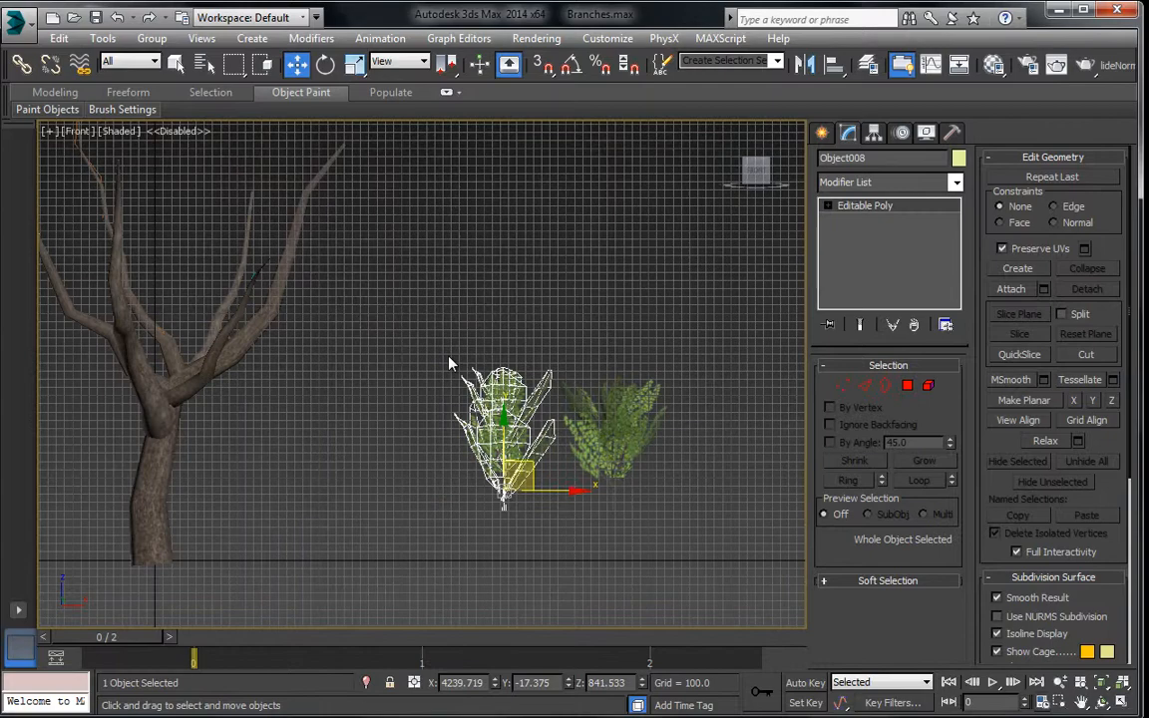
{"action": "left_click", "coordinate": [624, 440], "text": "ctrl"}
{"action": "middle_click_drag", "start_coordinate": [512, 426], "coordinate": [480, 502]}
{"action": "scroll", "coordinate": [477, 504], "scroll_direction": "down", "scroll_amount": 2}
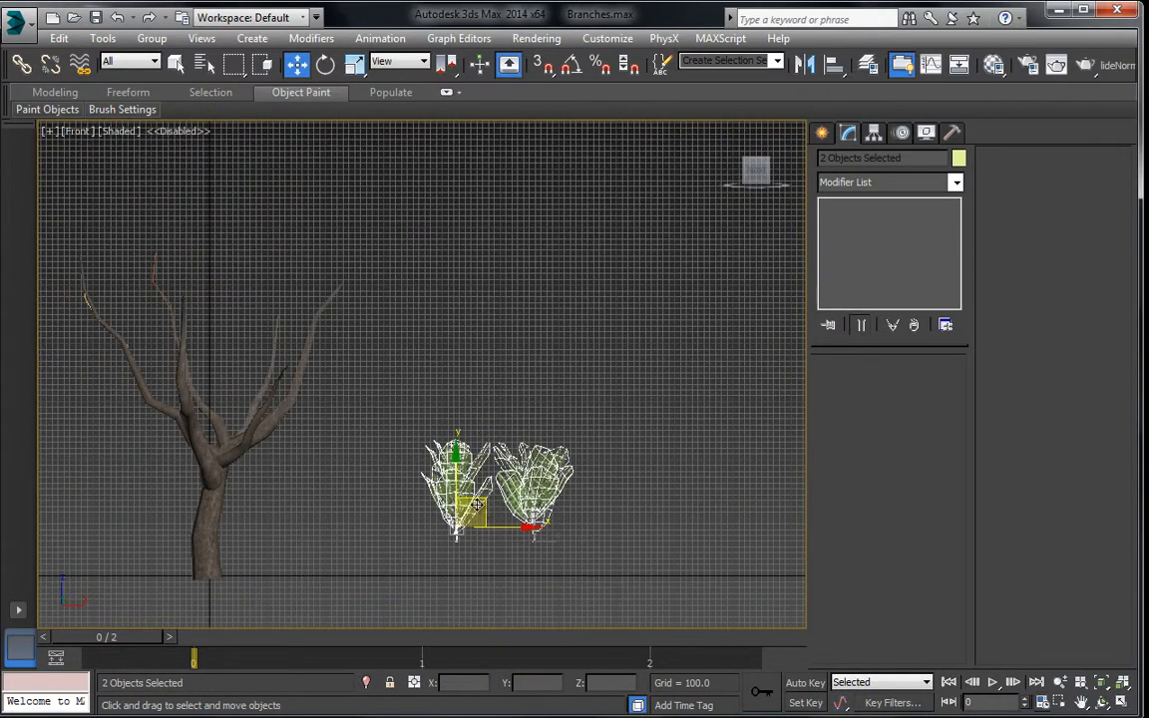
{"action": "left_click_drag", "start_coordinate": [477, 506], "coordinate": [638, 427]}
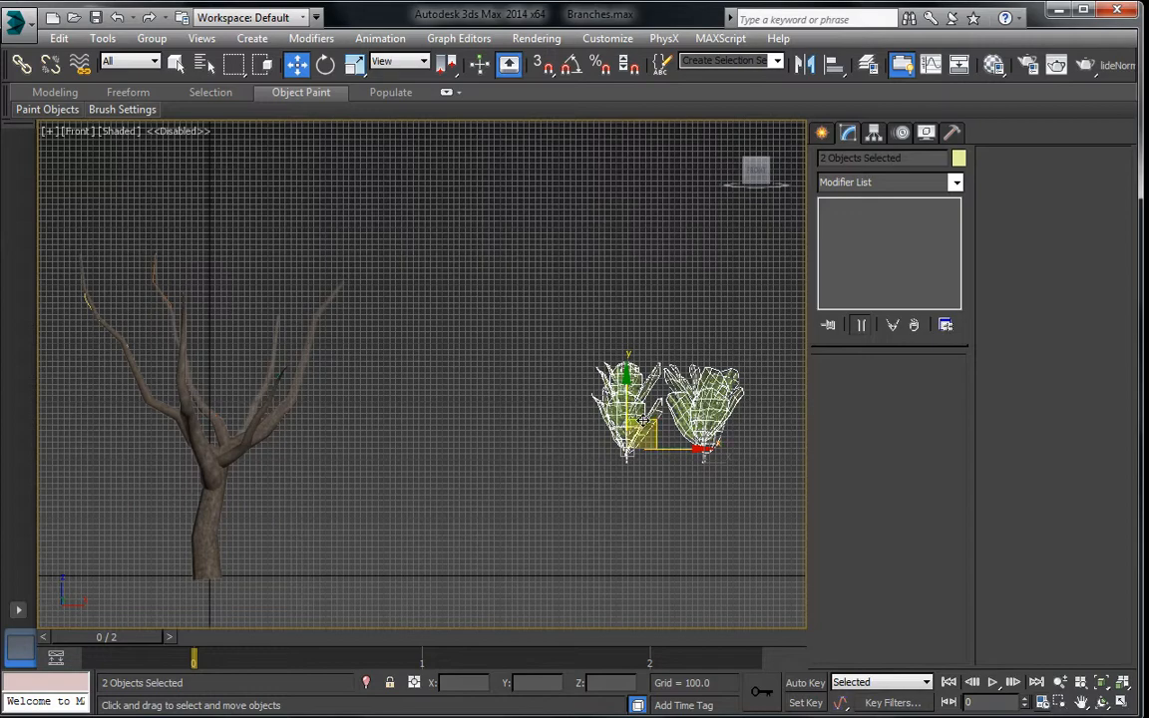
Clone the two leafy clumps back toward the tree and deselect the copies.
{"action": "mouse_move", "coordinate": [642, 420]}
{"action": "left_mouse_down", "text": "shift"}
{"action": "mouse_move", "coordinate": [480, 477]}
{"action": "mouse_move", "coordinate": [470, 492]}
{"action": "left_mouse_up", "text": "shift"}
{"action": "left_click", "coordinate": [566, 445]}
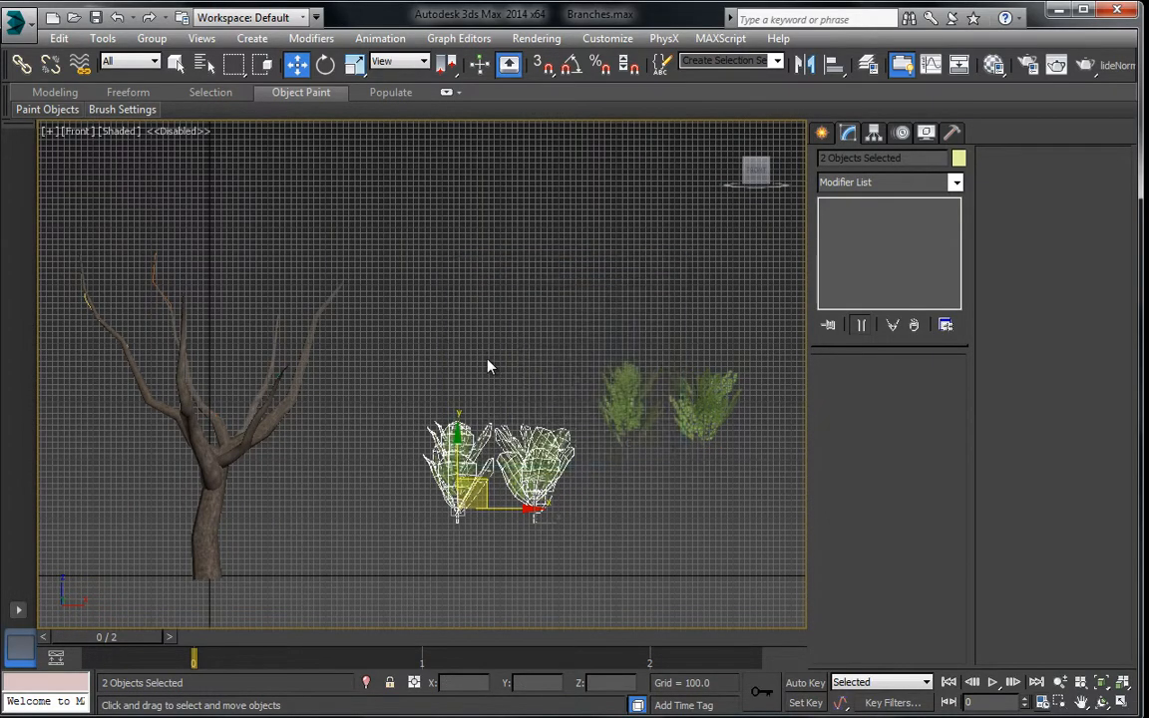
{"action": "left_click", "coordinate": [488, 364]}
Inspect the tree from the top view and select the trunk together with the long right-hand branch.
{"action": "scroll", "coordinate": [494, 356], "scroll_direction": "up", "scroll_amount": 4}
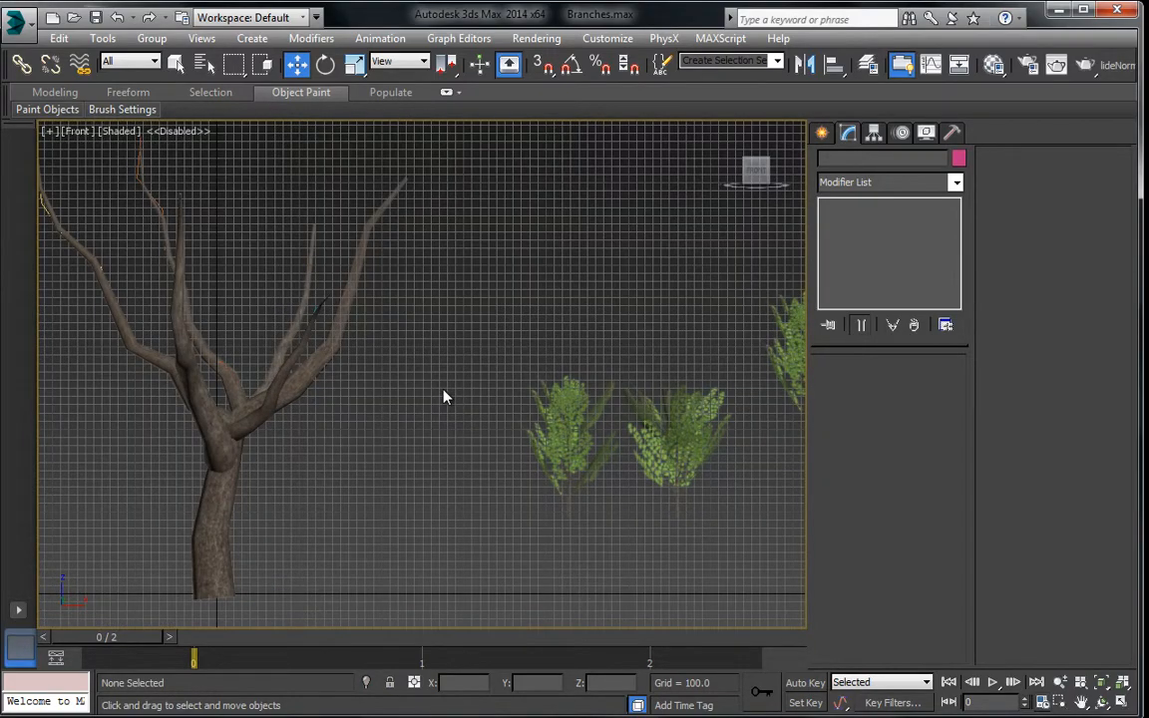
{"action": "scroll", "coordinate": [461, 423], "scroll_direction": "up", "scroll_amount": 5}
{"action": "left_click", "coordinate": [594, 394]}
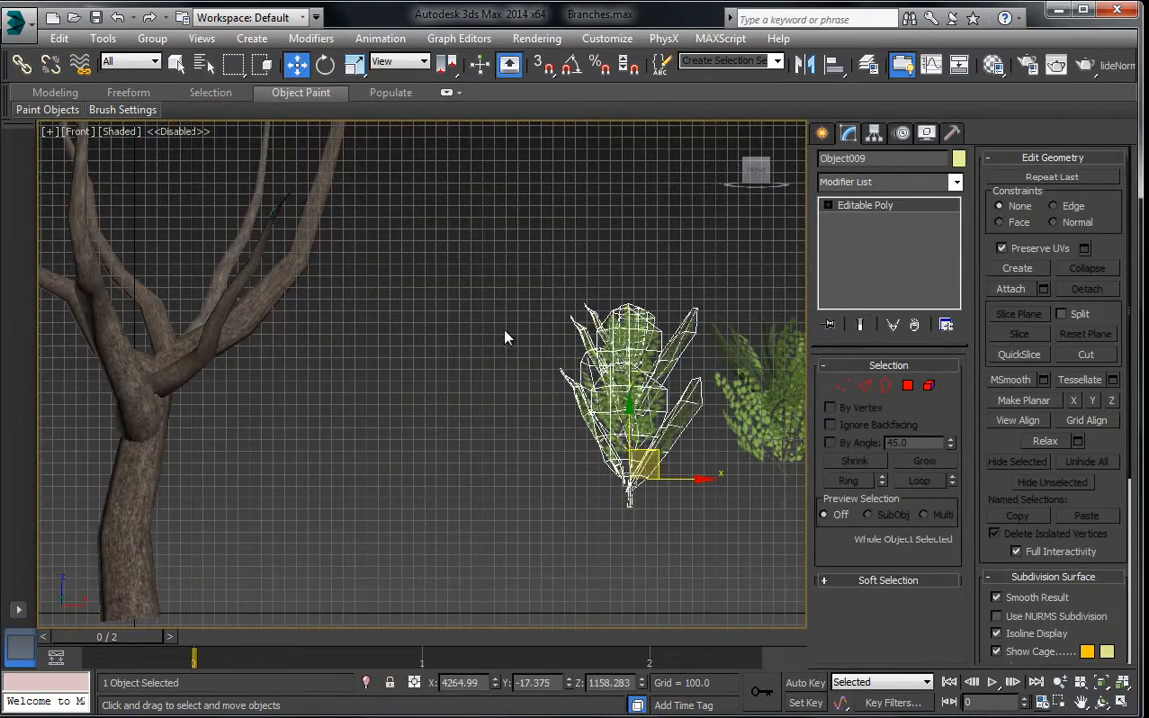
{"action": "middle_click_drag", "start_coordinate": [505, 337], "coordinate": [475, 387]}
{"action": "scroll", "coordinate": [420, 477], "scroll_direction": "down", "scroll_amount": 2}
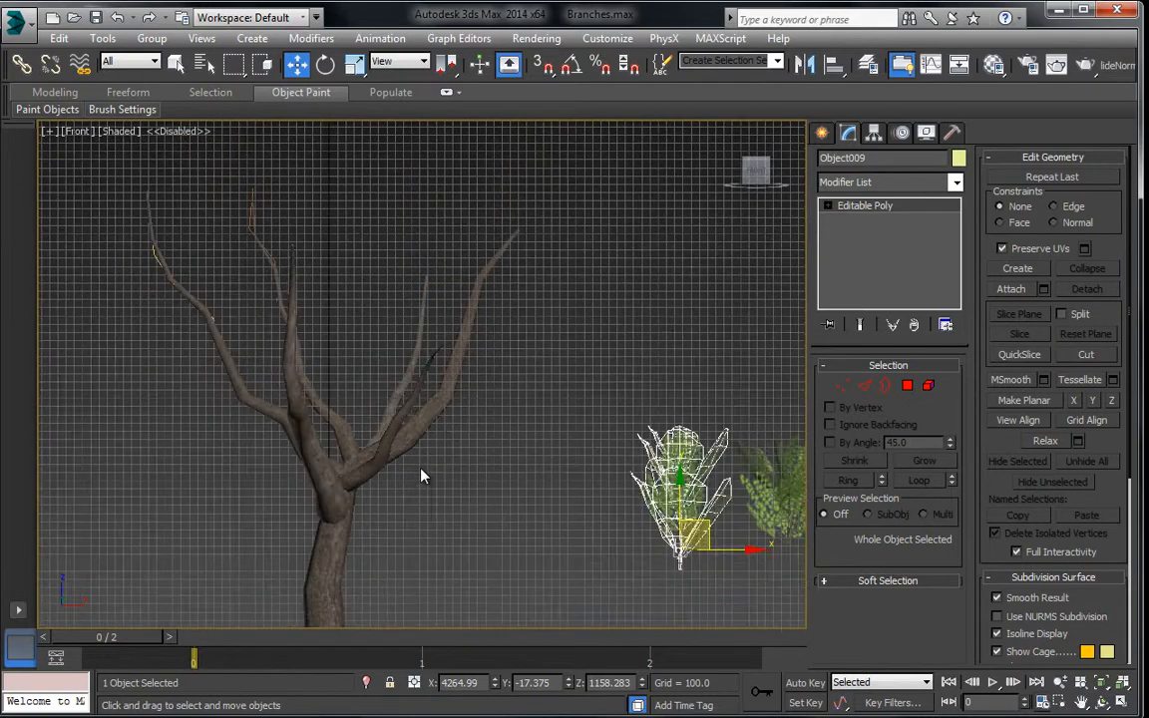
{"action": "scroll", "coordinate": [423, 475], "scroll_direction": "down", "scroll_amount": 2}
{"action": "key", "text": "t"}
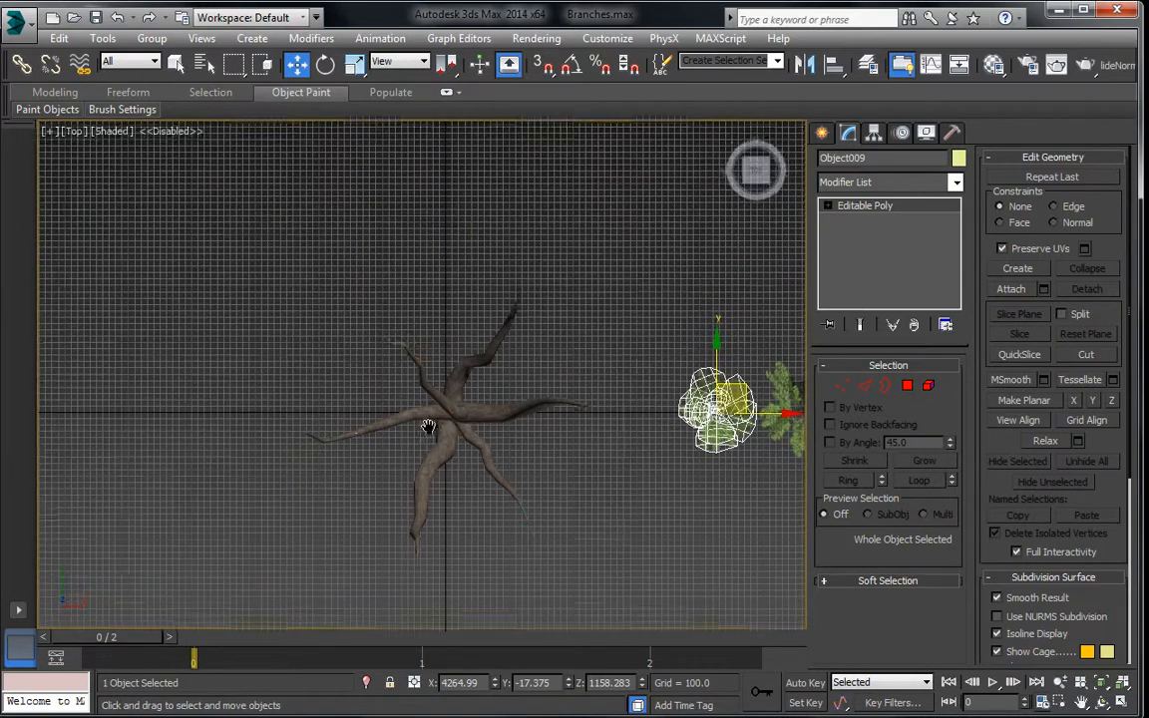
{"action": "scroll", "coordinate": [428, 427], "scroll_direction": "up", "scroll_amount": 6}
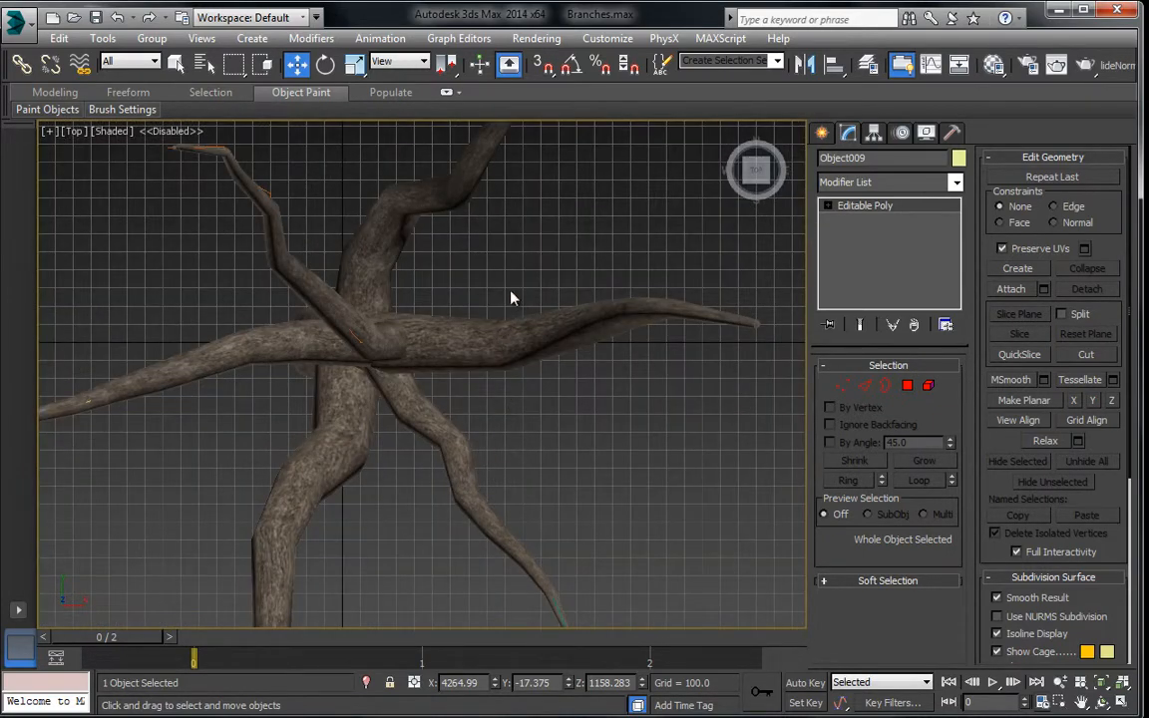
{"action": "left_click_drag", "start_coordinate": [580, 370], "coordinate": [579, 369]}
{"action": "key", "text": "f"}
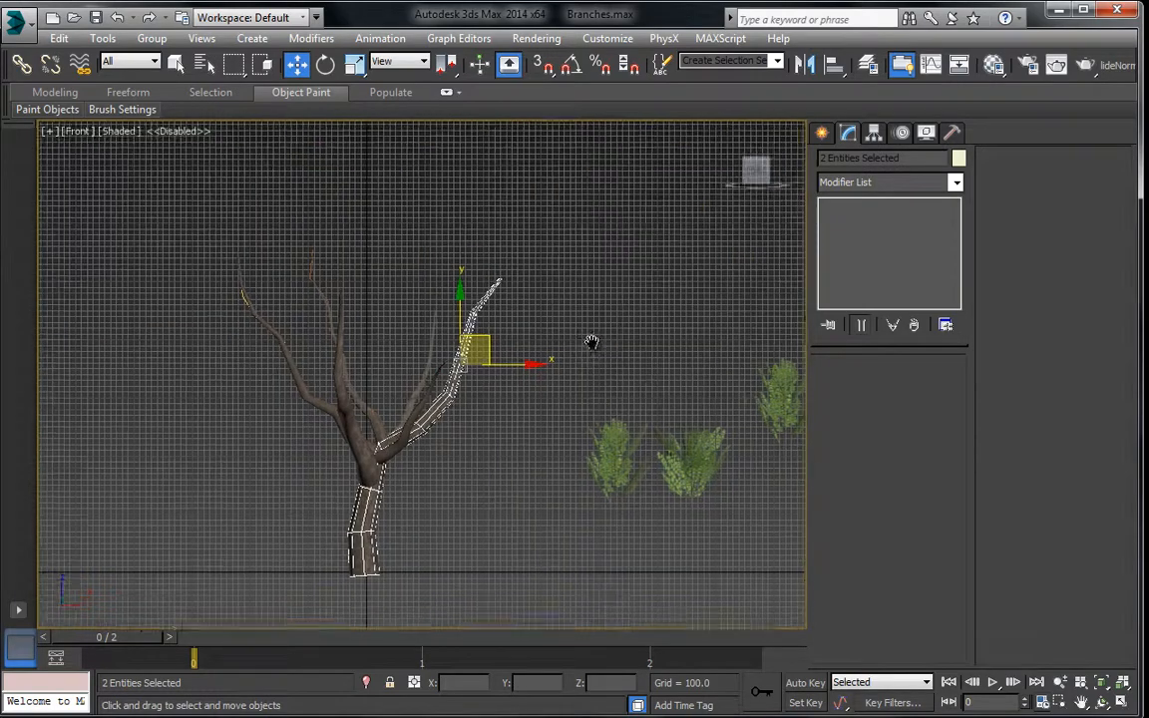
Add the two leafy clumps nearest the tree to the selection and hide all other objects.
{"action": "middle_click_drag", "start_coordinate": [552, 380], "coordinate": [563, 390]}
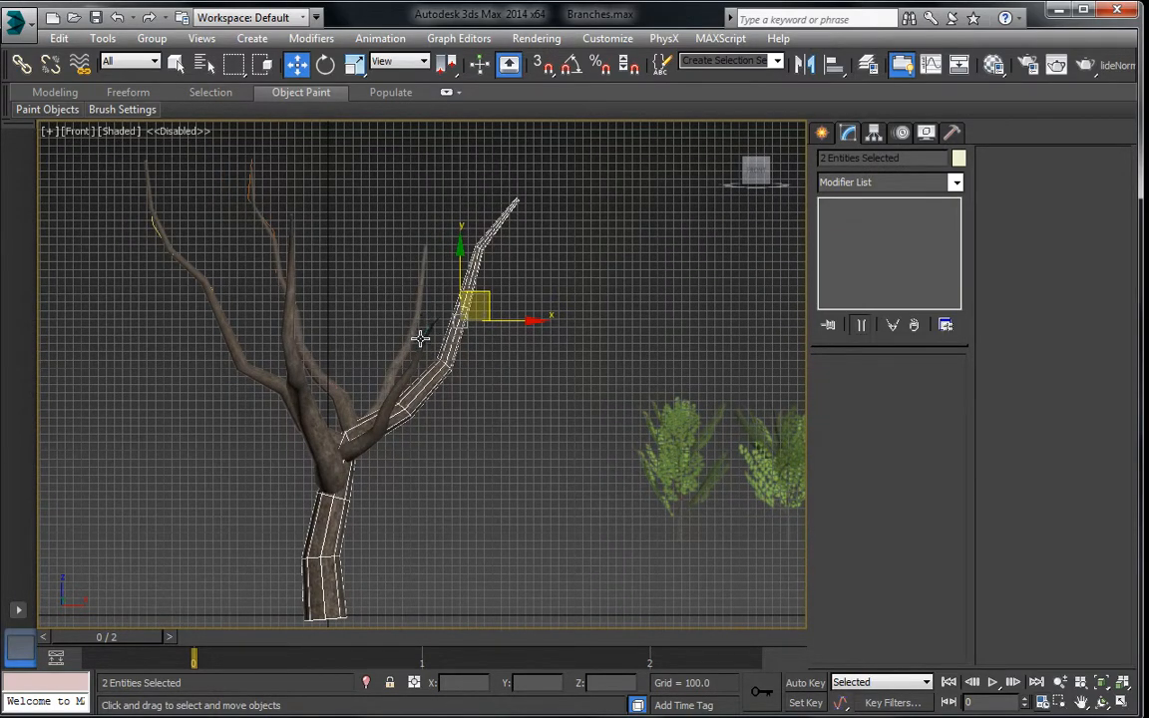
{"action": "middle_click_drag", "start_coordinate": [615, 449], "coordinate": [412, 276]}
{"action": "left_click_drag", "start_coordinate": [559, 429], "coordinate": [559, 431], "text": "ctrl"}
{"action": "scroll", "coordinate": [573, 468], "scroll_direction": "down", "scroll_amount": 5}
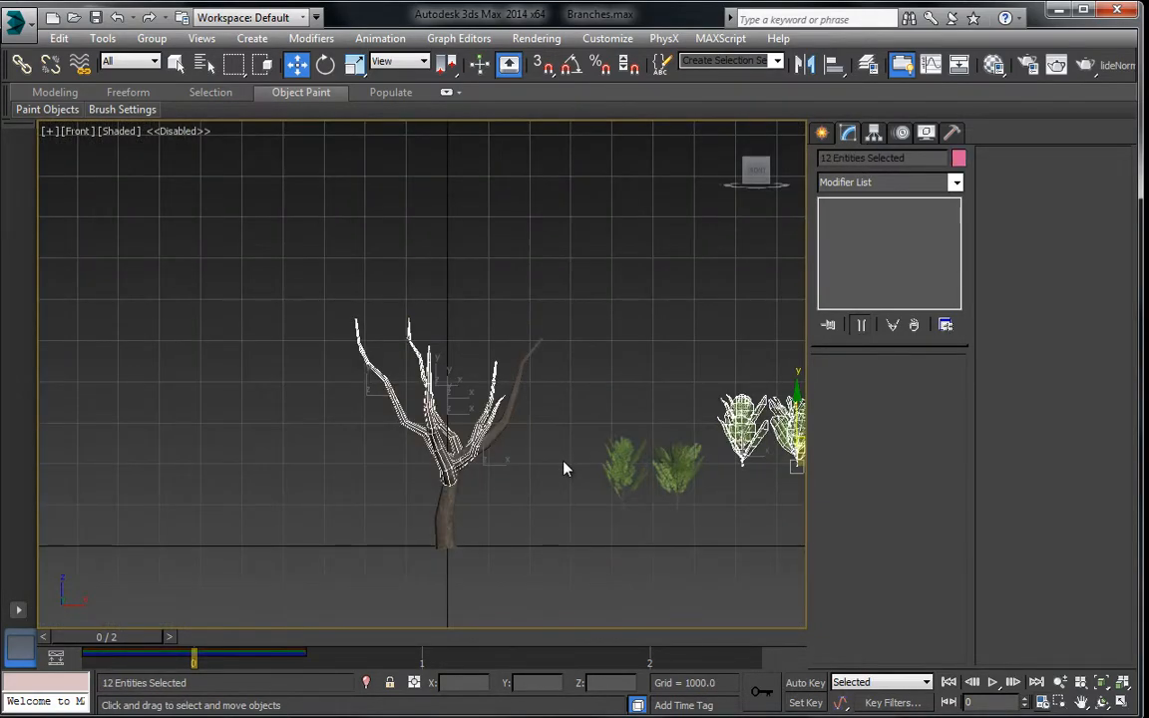
{"action": "right_click", "coordinate": [449, 377]}
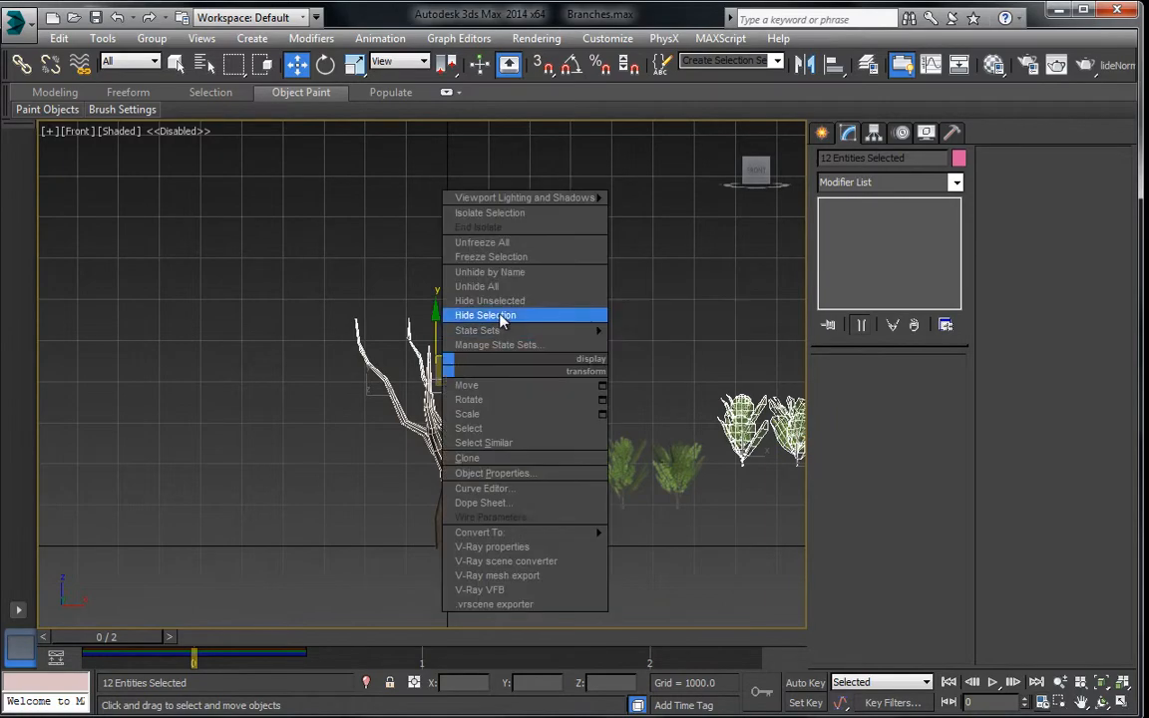
{"action": "left_click", "coordinate": [468, 310]}
{"action": "scroll", "coordinate": [549, 426], "scroll_direction": "up", "scroll_amount": 4}
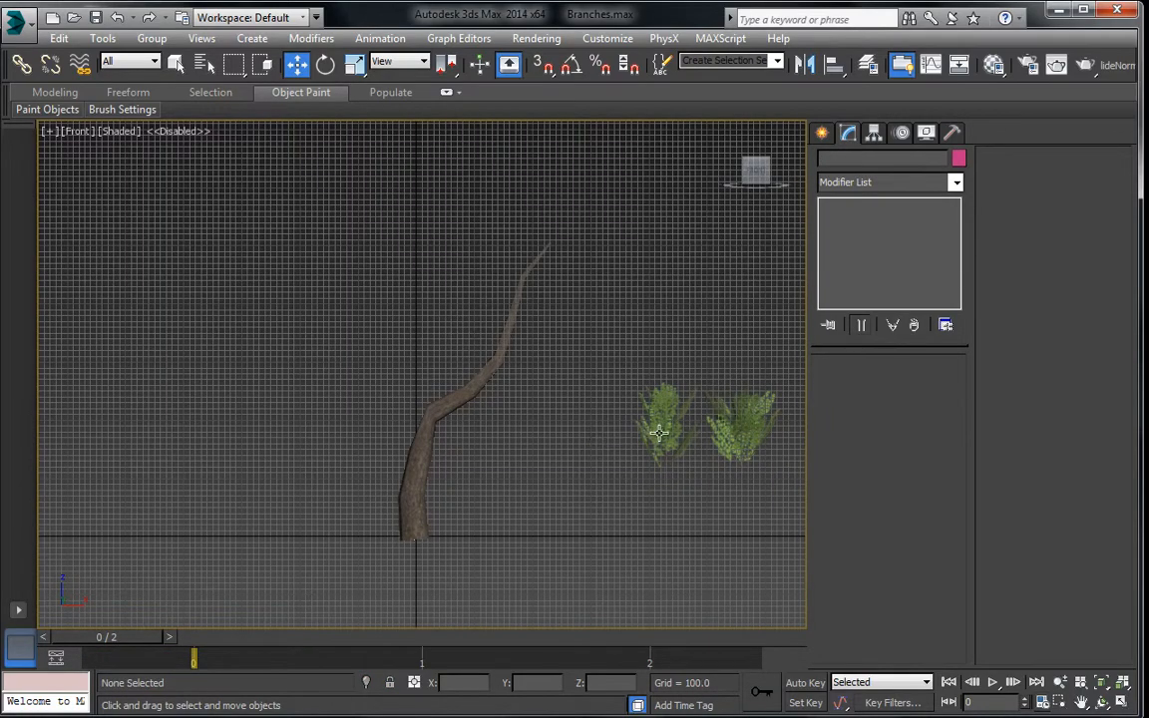
Move only the pivot of the left leafy clump down to the base of its stem.
{"action": "left_click", "coordinate": [658, 432]}
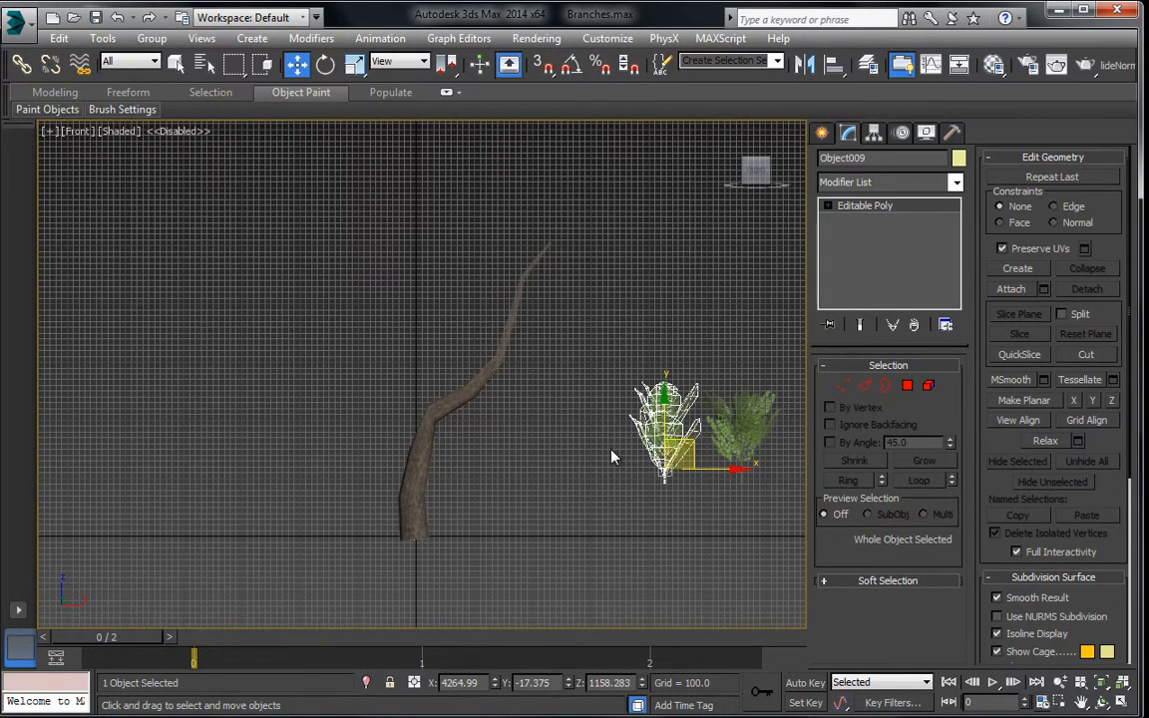
{"action": "scroll", "coordinate": [612, 456], "scroll_direction": "up", "scroll_amount": 6}
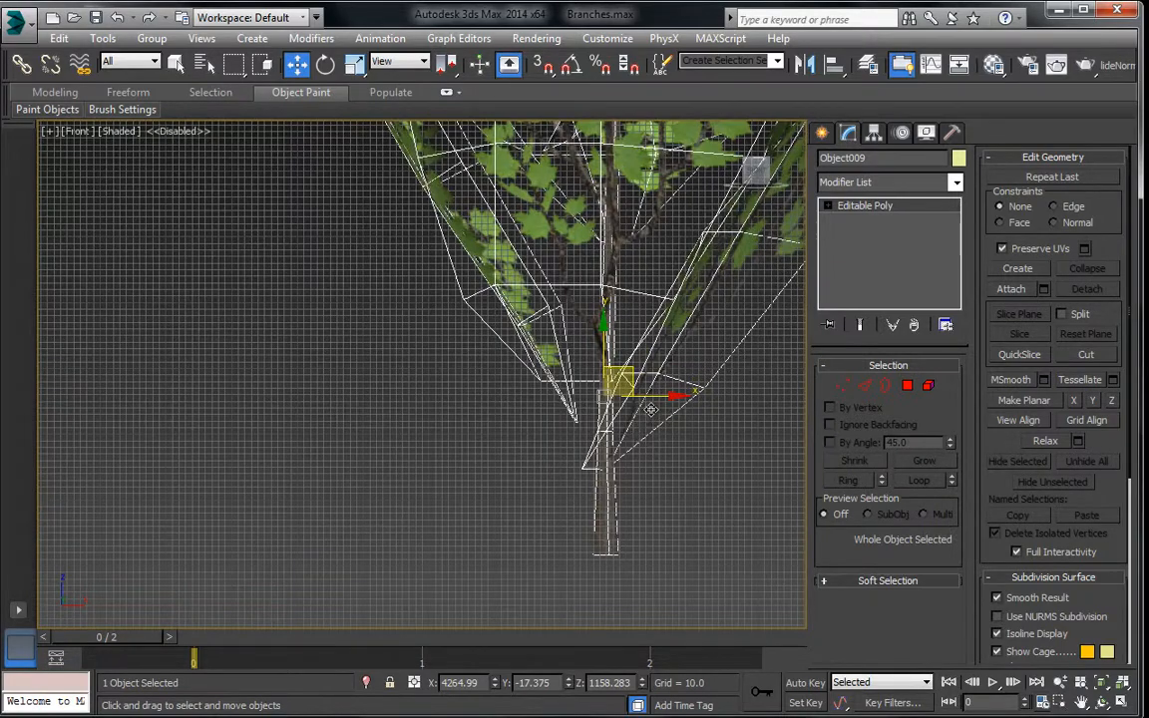
{"action": "middle_click_drag", "start_coordinate": [650, 409], "coordinate": [618, 357]}
{"action": "left_click", "coordinate": [873, 134]}
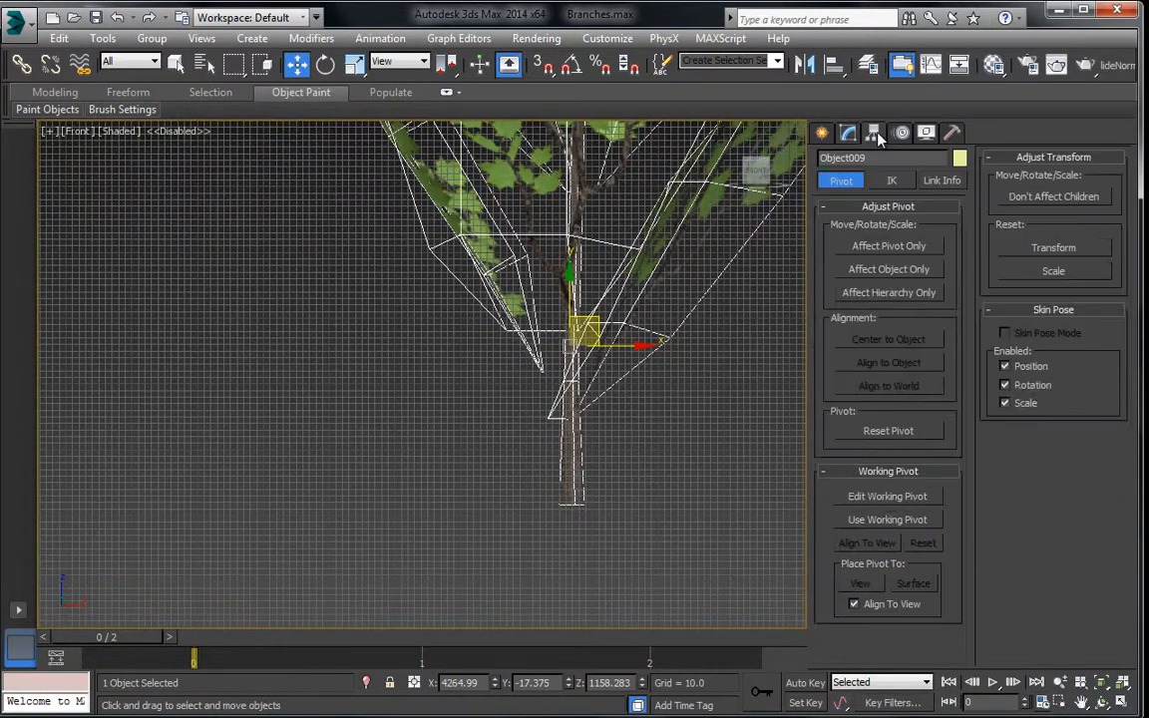
{"action": "left_click", "coordinate": [887, 247]}
{"action": "left_click_drag", "start_coordinate": [570, 289], "coordinate": [570, 447]}
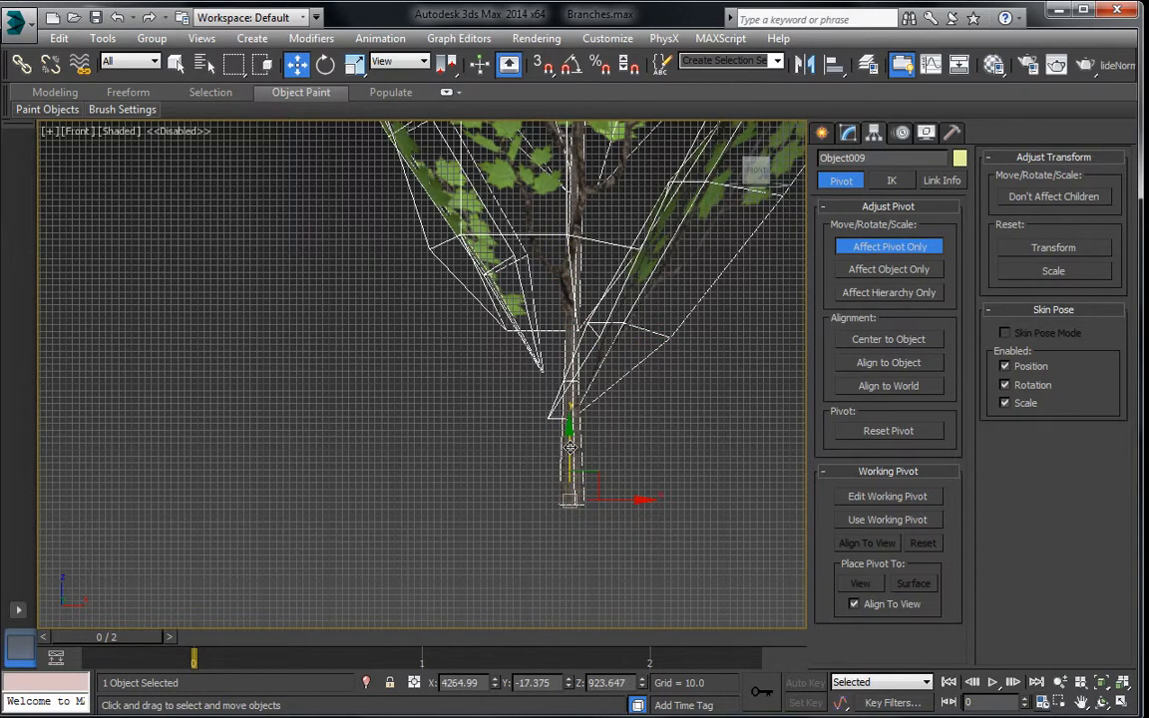
Shift the clump's pivot along the Y axis onto its stem base in the perspective view.
{"action": "key", "text": "p"}
{"action": "middle_click_drag", "start_coordinate": [512, 400], "coordinate": [515, 444], "text": "alt"}
{"action": "left_click_drag", "start_coordinate": [432, 468], "coordinate": [449, 499]}
{"action": "scroll", "coordinate": [403, 526], "scroll_direction": "up", "scroll_amount": 6}
{"action": "middle_click_drag", "start_coordinate": [403, 526], "coordinate": [429, 379]}
{"action": "mouse_move", "coordinate": [429, 379]}
{"action": "left_mouse_down"}
{"action": "mouse_move", "coordinate": [469, 341]}
{"action": "mouse_move", "coordinate": [413, 369]}
{"action": "mouse_move", "coordinate": [447, 377]}
{"action": "left_mouse_up"}
{"action": "left_click", "coordinate": [300, 65]}
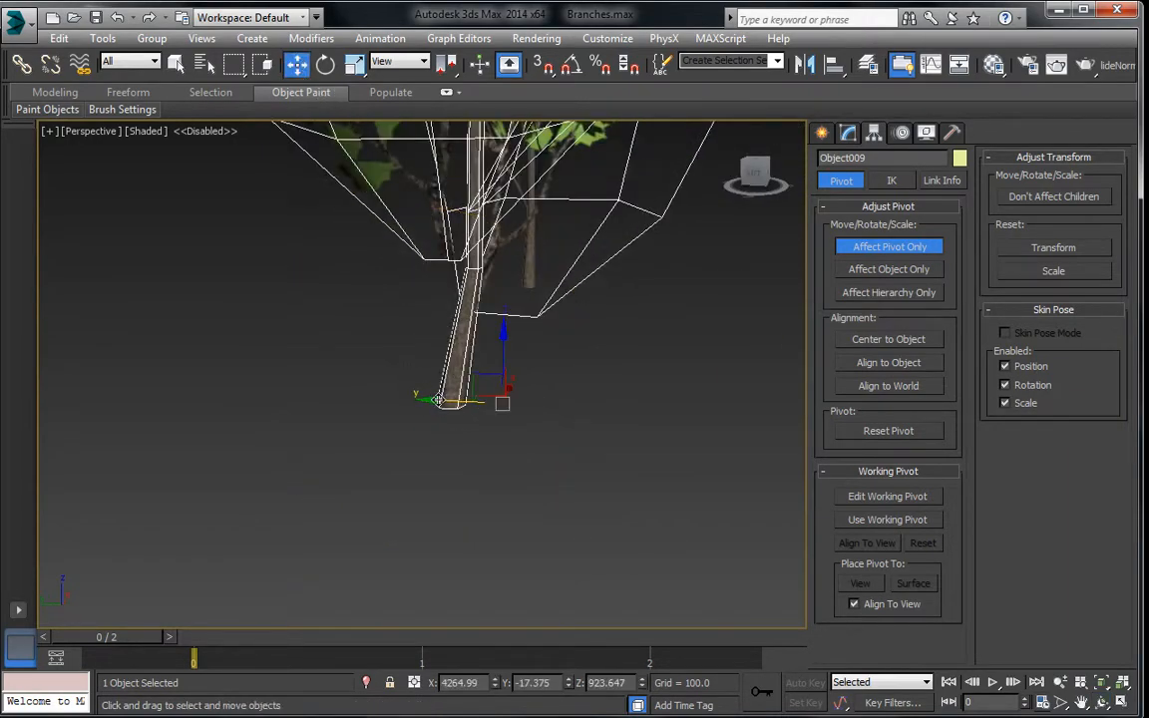
{"action": "key", "text": "f"}
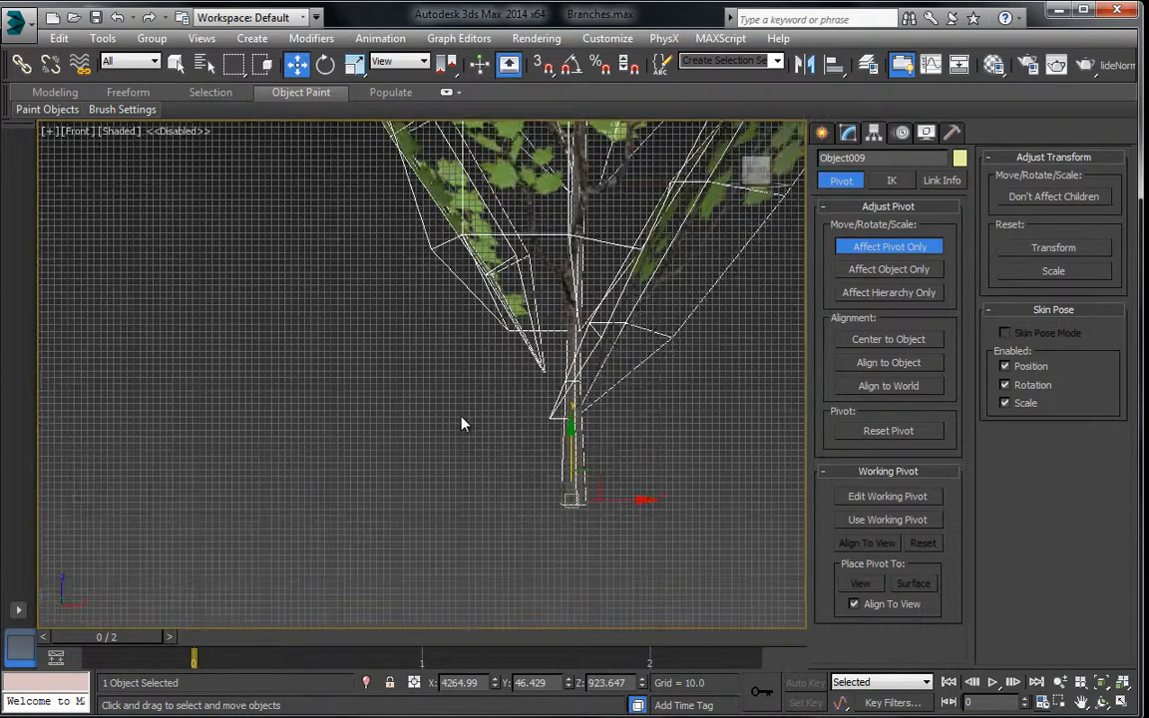
Center the pivot precisely on the stem's bottom edge in a wireframe left view and turn off Affect Pivot Only.
{"action": "key", "text": "l"}
{"action": "scroll", "coordinate": [536, 367], "scroll_direction": "up", "scroll_amount": 10}
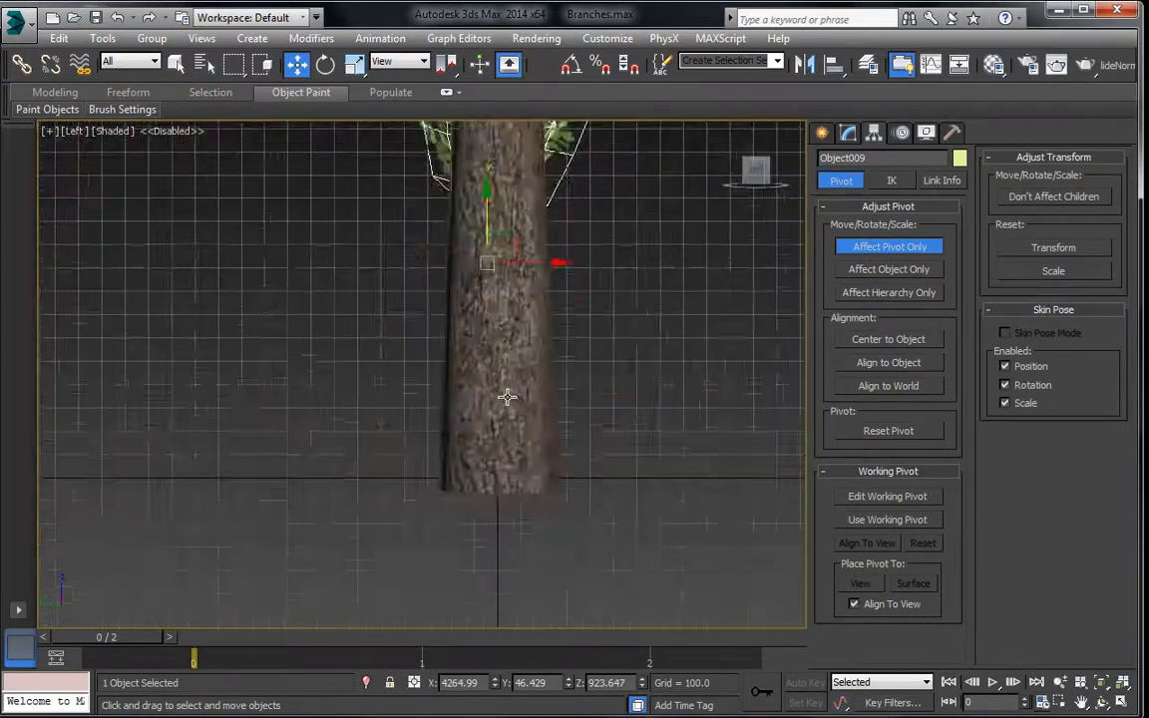
{"action": "key", "text": "F3"}
{"action": "scroll", "coordinate": [479, 386], "scroll_direction": "down", "scroll_amount": 5}
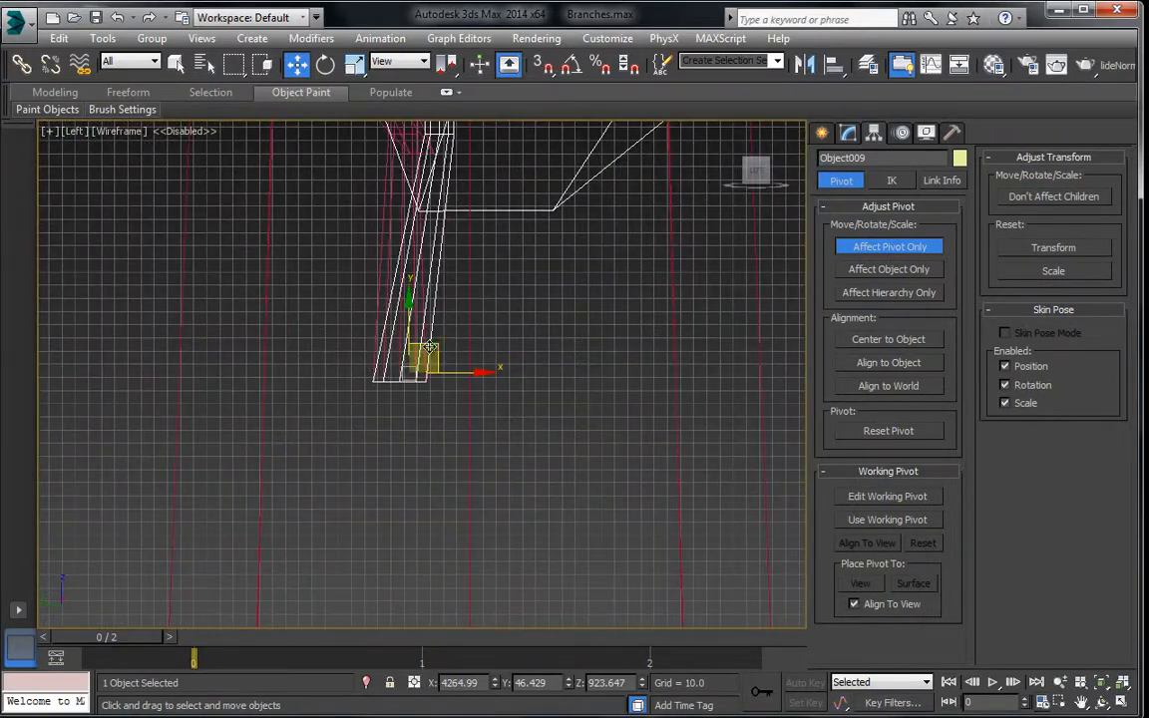
{"action": "left_click_drag", "start_coordinate": [402, 373], "coordinate": [394, 380]}
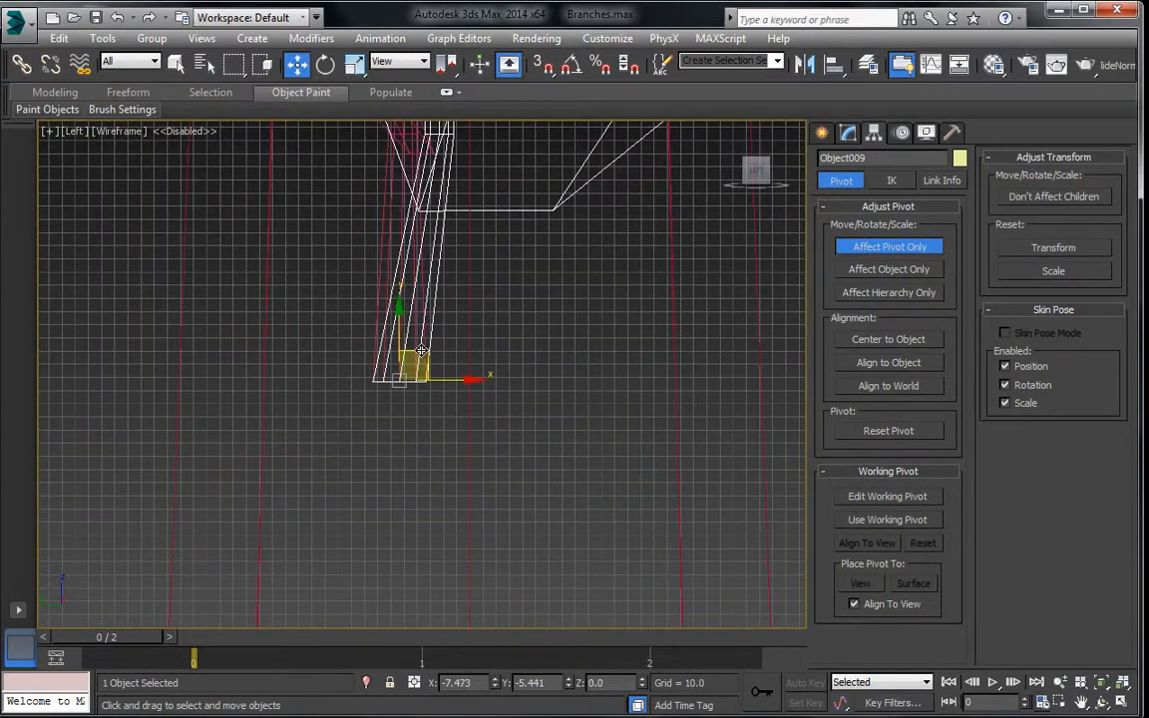
{"action": "left_click", "coordinate": [888, 246]}
Return to the front view and hide the clump with the adjusted pivot.
{"action": "scroll", "coordinate": [431, 338], "scroll_direction": "down", "scroll_amount": 6}
{"action": "key", "text": "f"}
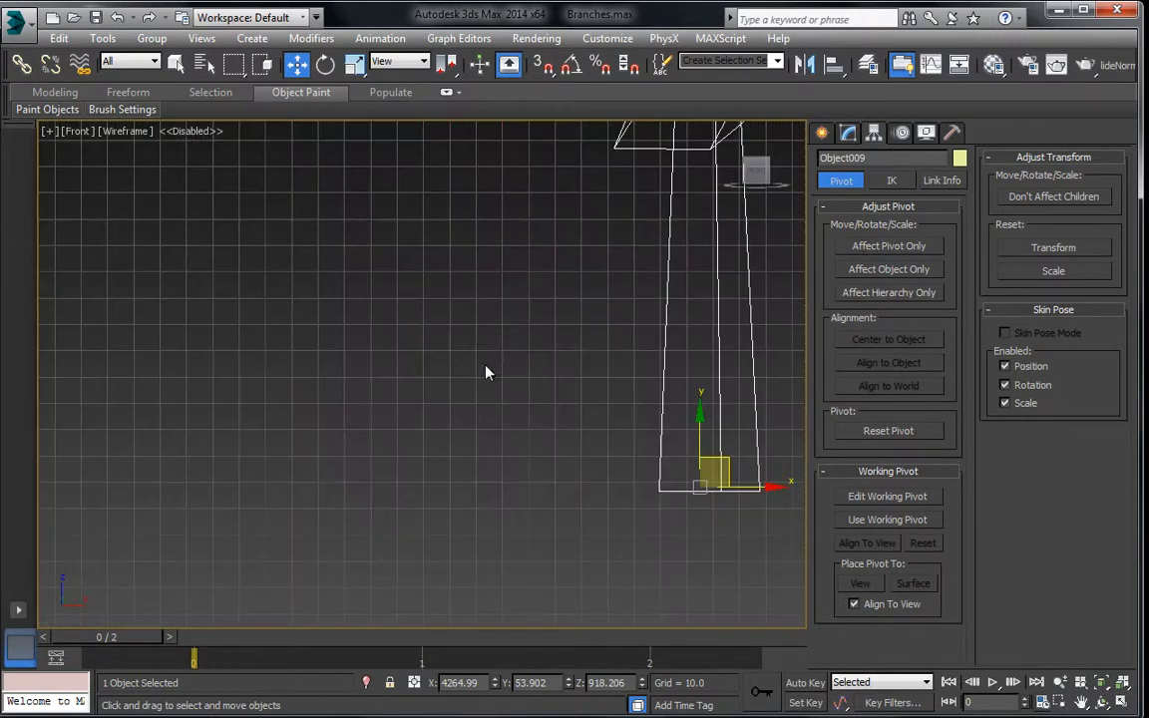
{"action": "scroll", "coordinate": [448, 349], "scroll_direction": "down", "scroll_amount": 5}
{"action": "right_click", "coordinate": [518, 312]}
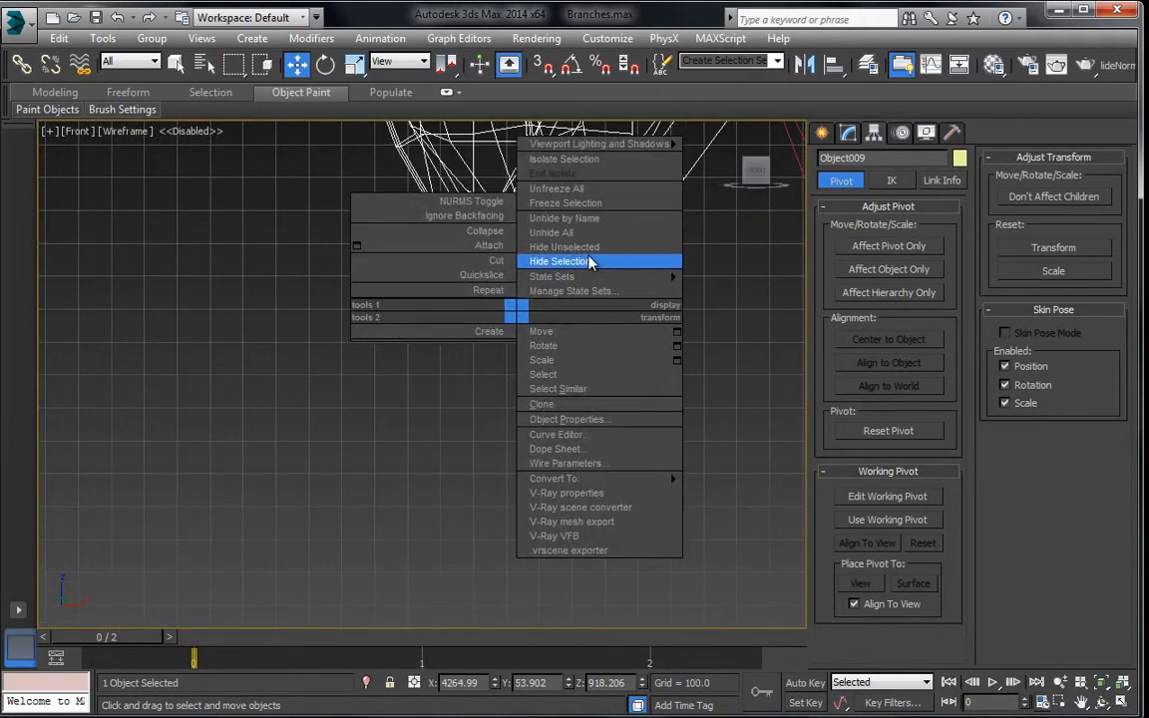
{"action": "left_click", "coordinate": [544, 261]}
Select the remaining leafy clump and check its pivot against the stem base in the front and left views.
{"action": "left_click", "coordinate": [680, 321]}
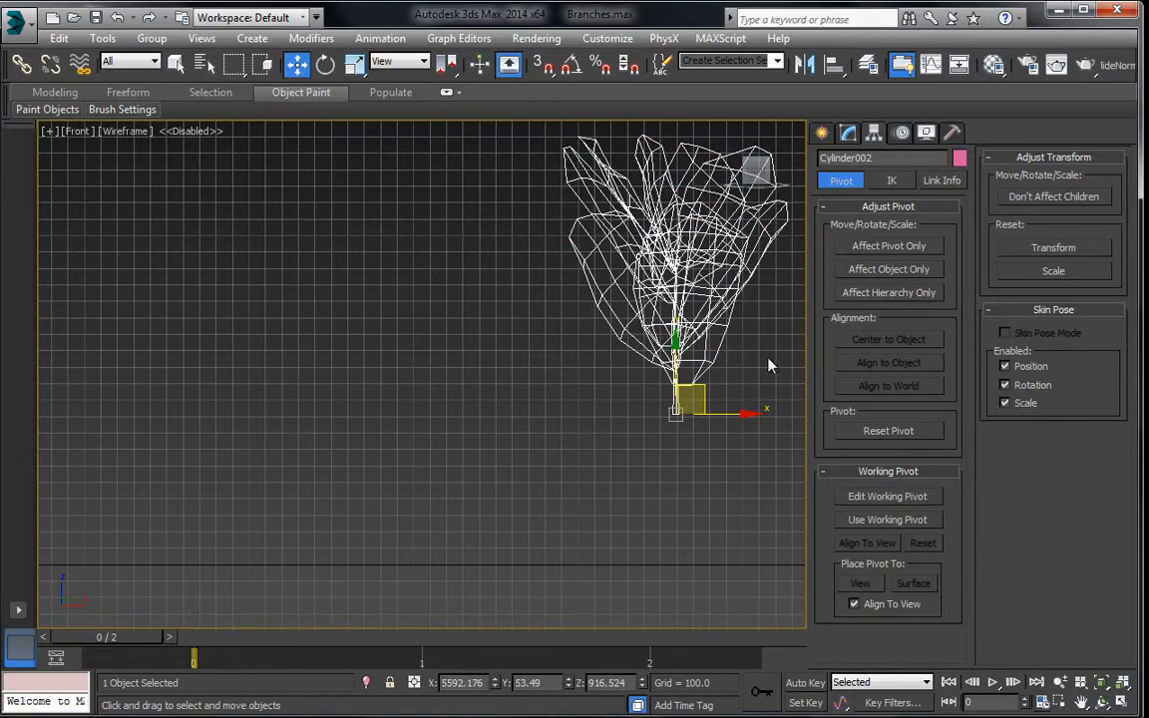
{"action": "scroll", "coordinate": [769, 365], "scroll_direction": "up", "scroll_amount": 5}
{"action": "scroll", "coordinate": [572, 377], "scroll_direction": "up", "scroll_amount": 3}
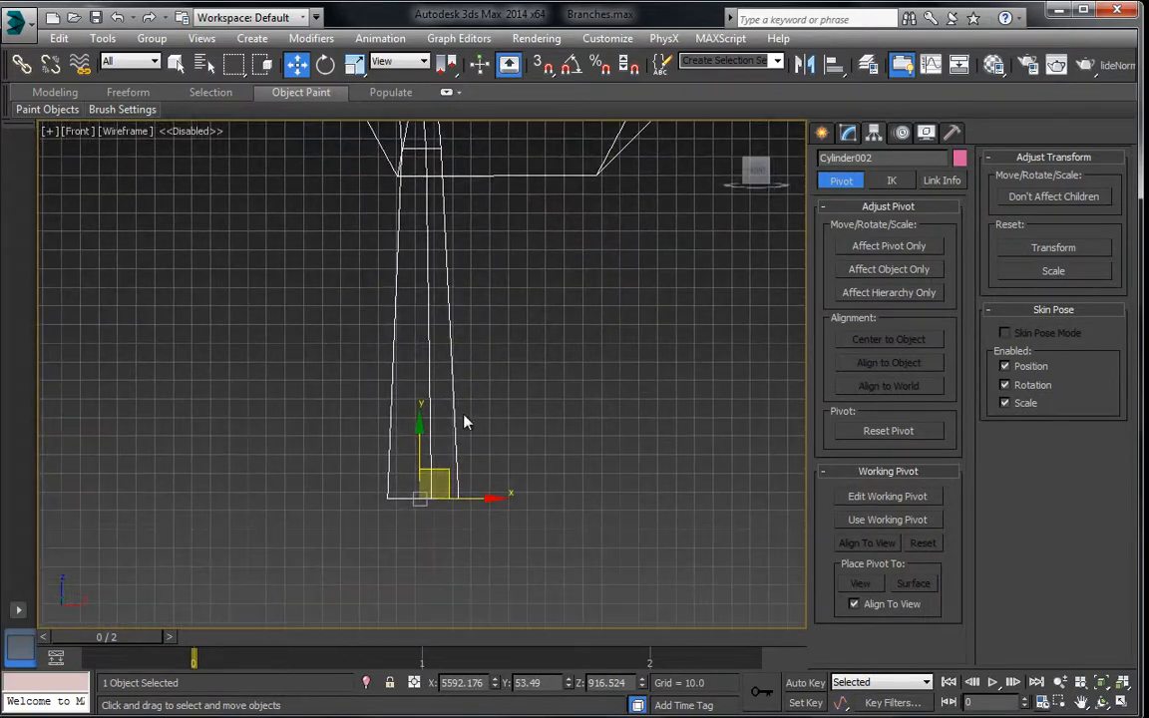
{"action": "key", "text": "l"}
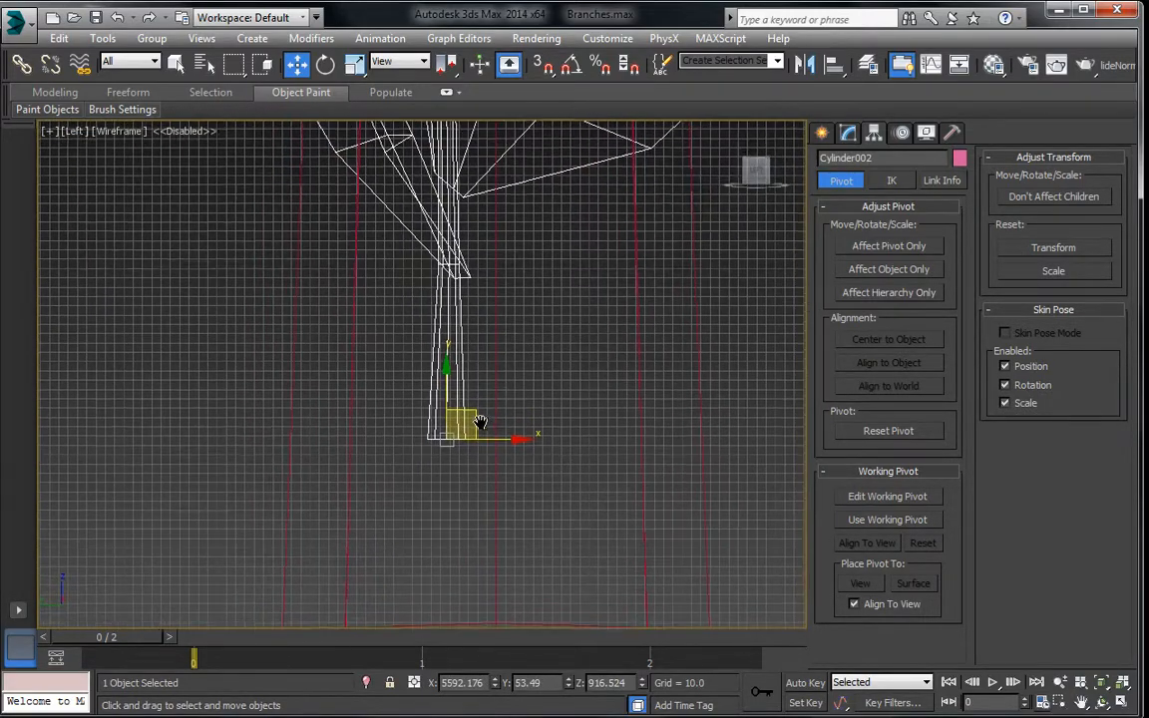
{"action": "key", "text": "f"}
{"action": "scroll", "coordinate": [487, 399], "scroll_direction": "down", "scroll_amount": 2}
{"action": "scroll", "coordinate": [489, 409], "scroll_direction": "down", "scroll_amount": 4}
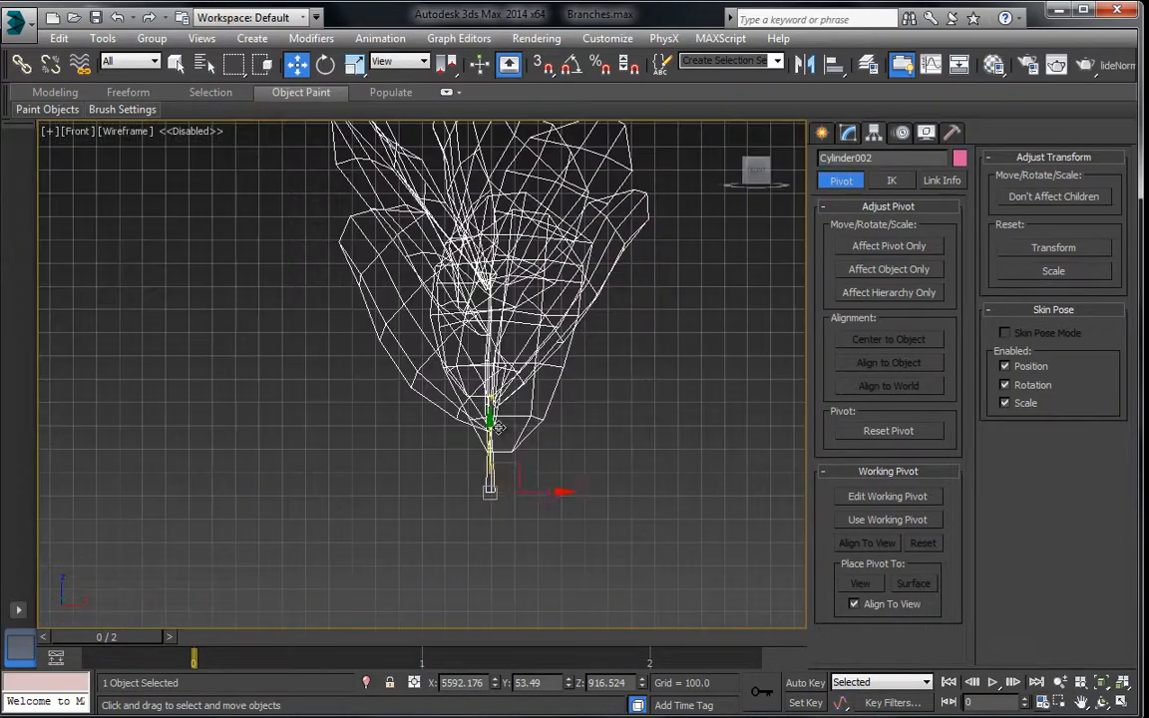
Unhide all objects, restore the shaded display and clear the selection.
{"action": "right_click", "coordinate": [513, 377]}
{"action": "left_click", "coordinate": [564, 341]}
{"action": "scroll", "coordinate": [538, 396], "scroll_direction": "down", "scroll_amount": 2}
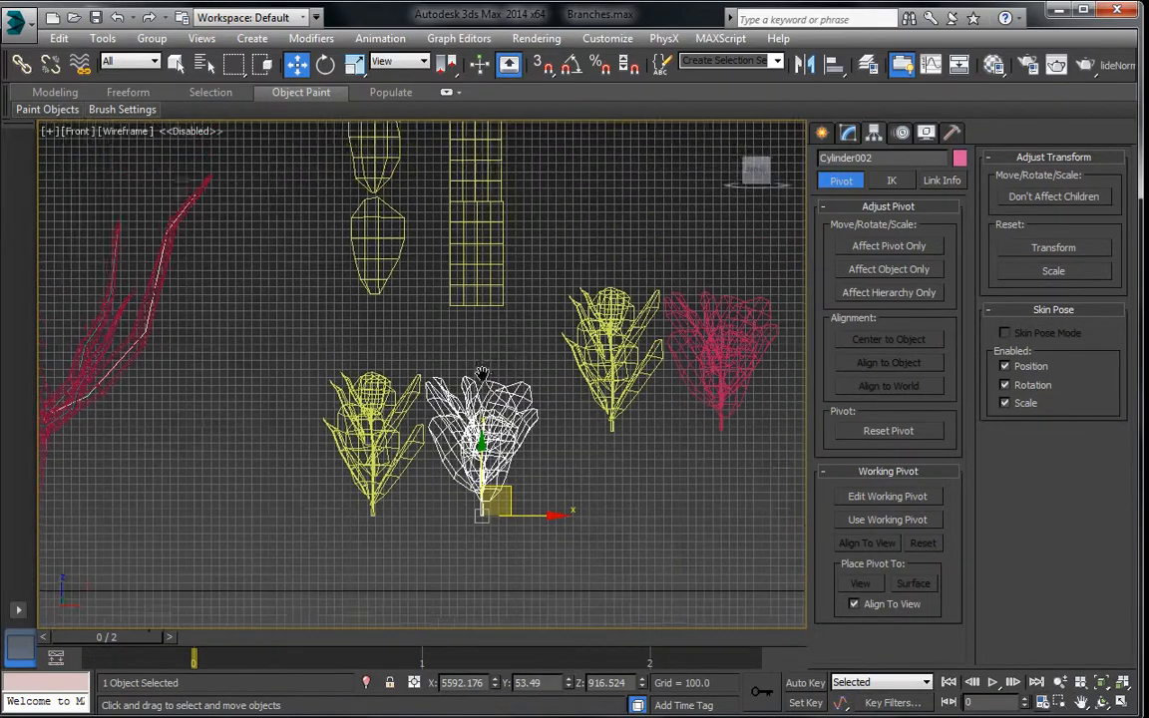
{"action": "key", "text": "F3"}
{"action": "left_click", "coordinate": [682, 480]}
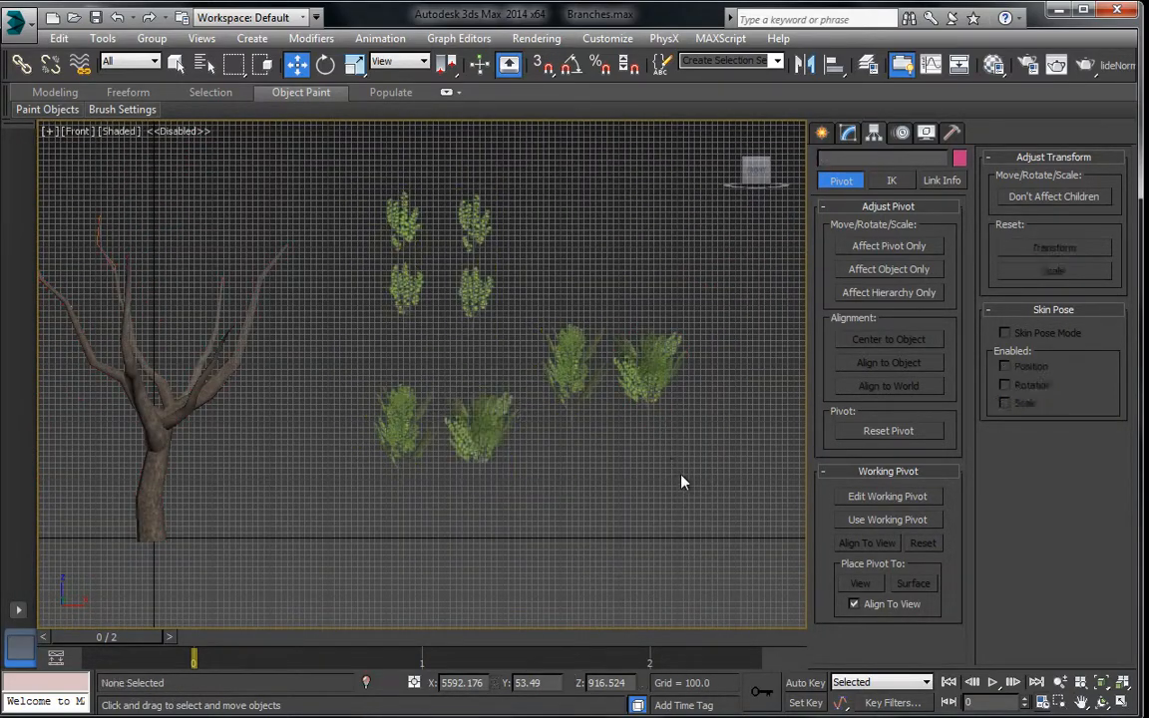
Switch to wireframe, move the spare pair of leafy clumps up out of the way and clone the lower pair.
{"action": "key", "text": "F3"}
{"action": "left_click_drag", "start_coordinate": [610, 409], "coordinate": [579, 399]}
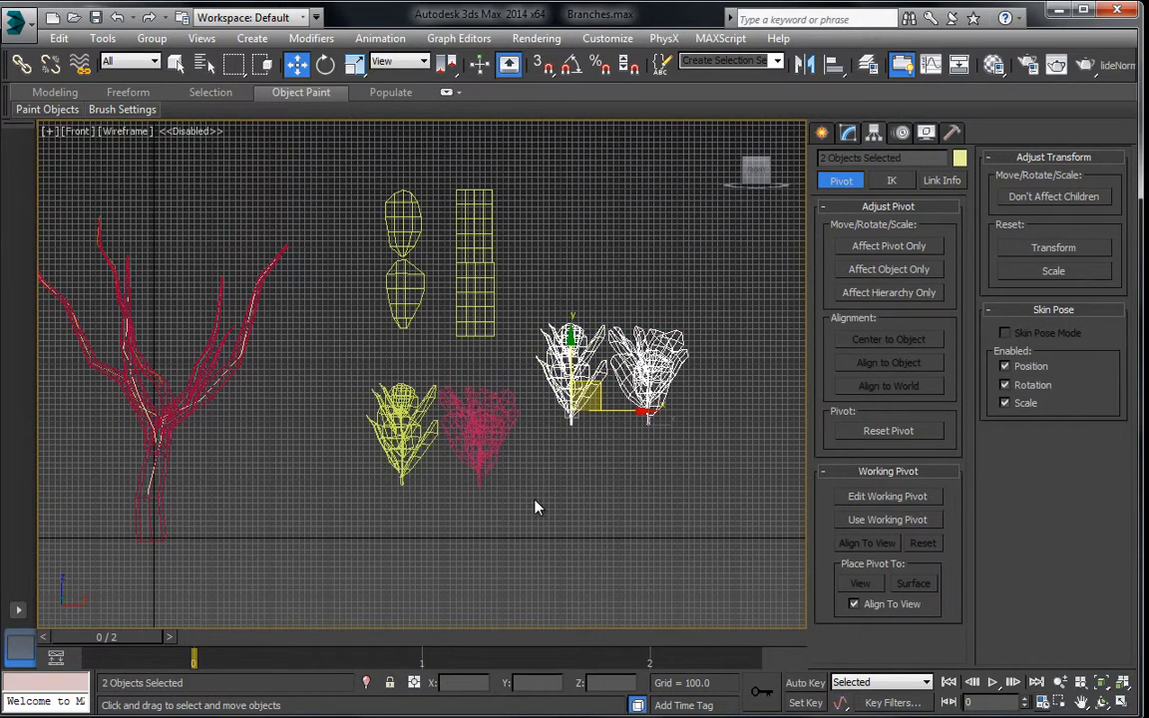
{"action": "left_click_drag", "start_coordinate": [595, 346], "coordinate": [598, 180]}
{"action": "left_click_drag", "start_coordinate": [596, 505], "coordinate": [351, 431]}
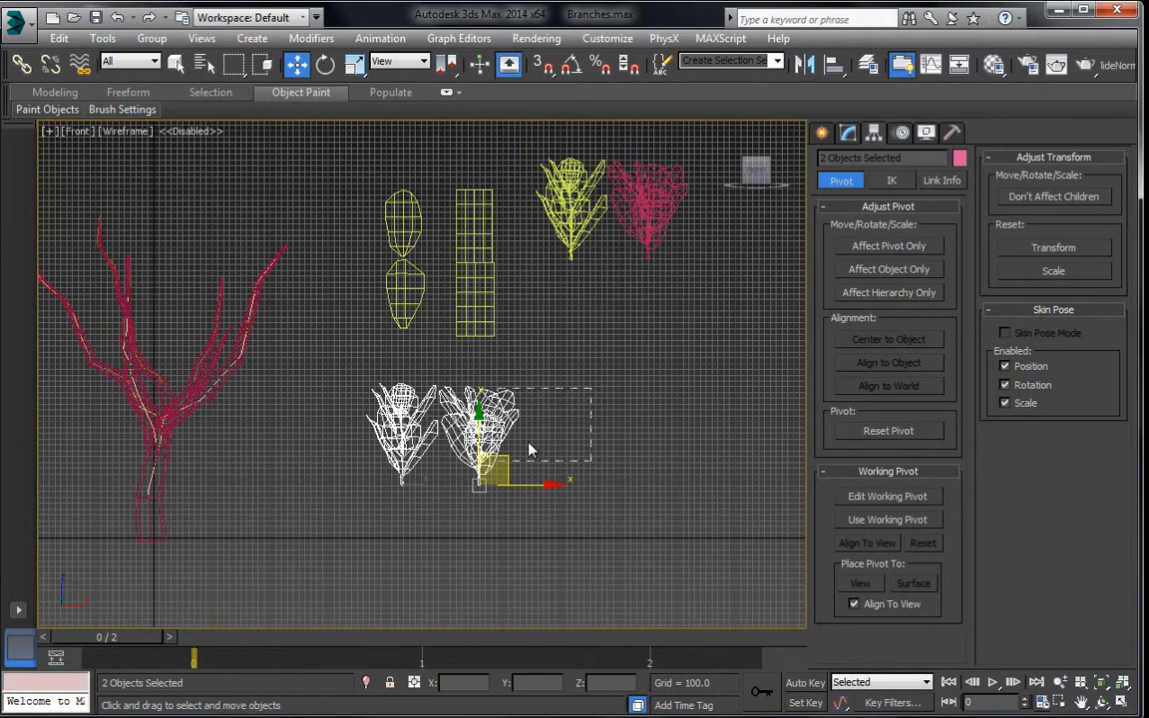
{"action": "mouse_move", "coordinate": [504, 464]}
{"action": "left_mouse_down"}
{"action": "mouse_move", "coordinate": [674, 352]}
{"action": "mouse_move", "coordinate": [540, 502]}
{"action": "left_mouse_up"}
{"action": "left_click", "coordinate": [582, 447]}
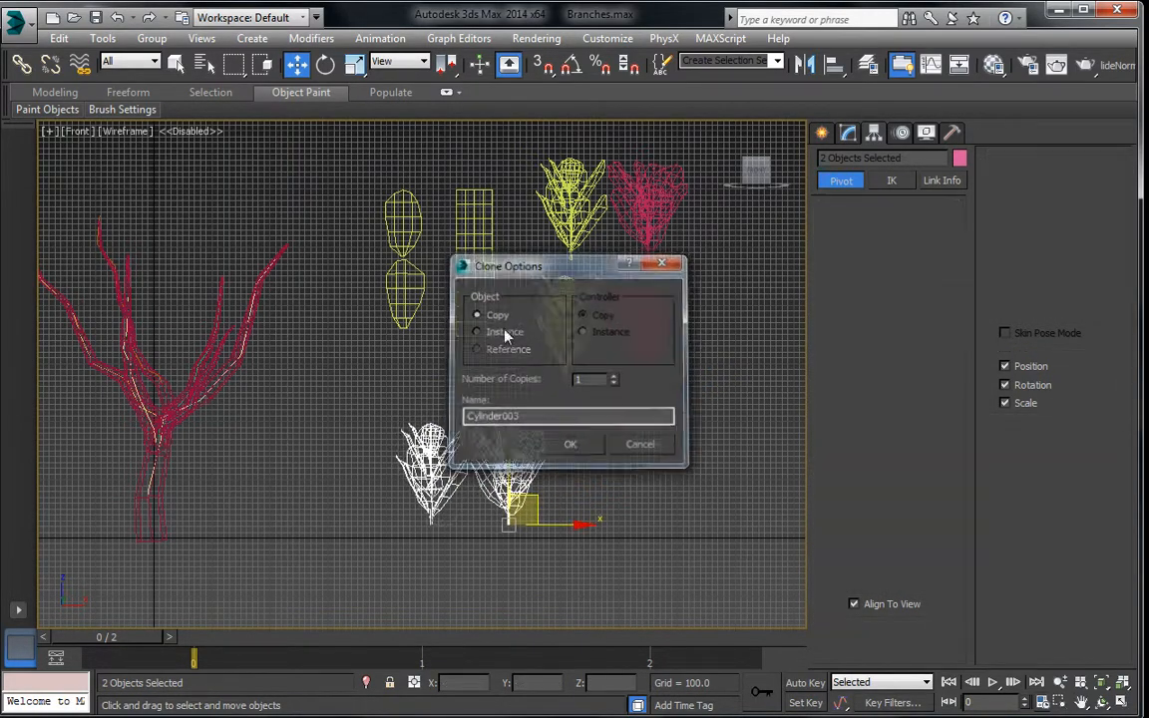
Select the flat leaf planes and the spare leafy clumps beside them and hide the selection.
{"action": "left_click_drag", "start_coordinate": [371, 142], "coordinate": [731, 358]}
{"action": "right_click", "coordinate": [701, 333]}
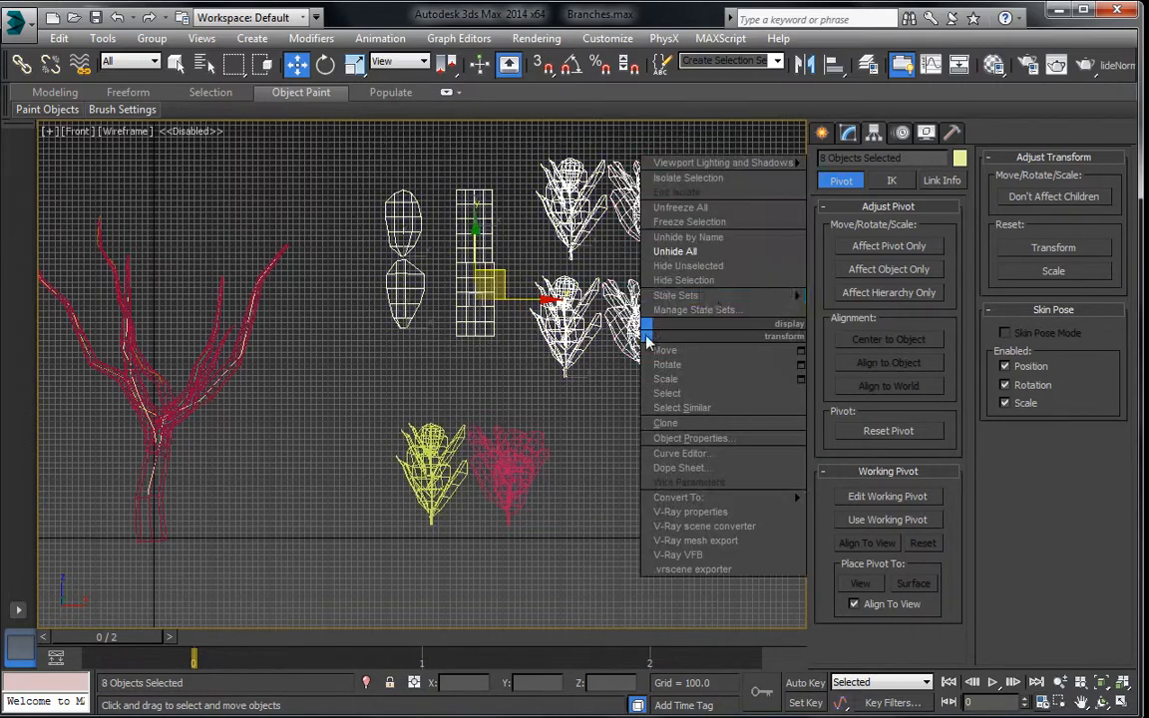
{"action": "left_click", "coordinate": [715, 281]}
Hide everything except the trunk mesh, its path spline and the two remaining leafy clumps by inverting their selection.
{"action": "middle_click_drag", "start_coordinate": [221, 397], "coordinate": [463, 401]}
{"action": "scroll", "coordinate": [463, 400], "scroll_direction": "up", "scroll_amount": 2}
{"action": "scroll", "coordinate": [474, 403], "scroll_direction": "up", "scroll_amount": 3}
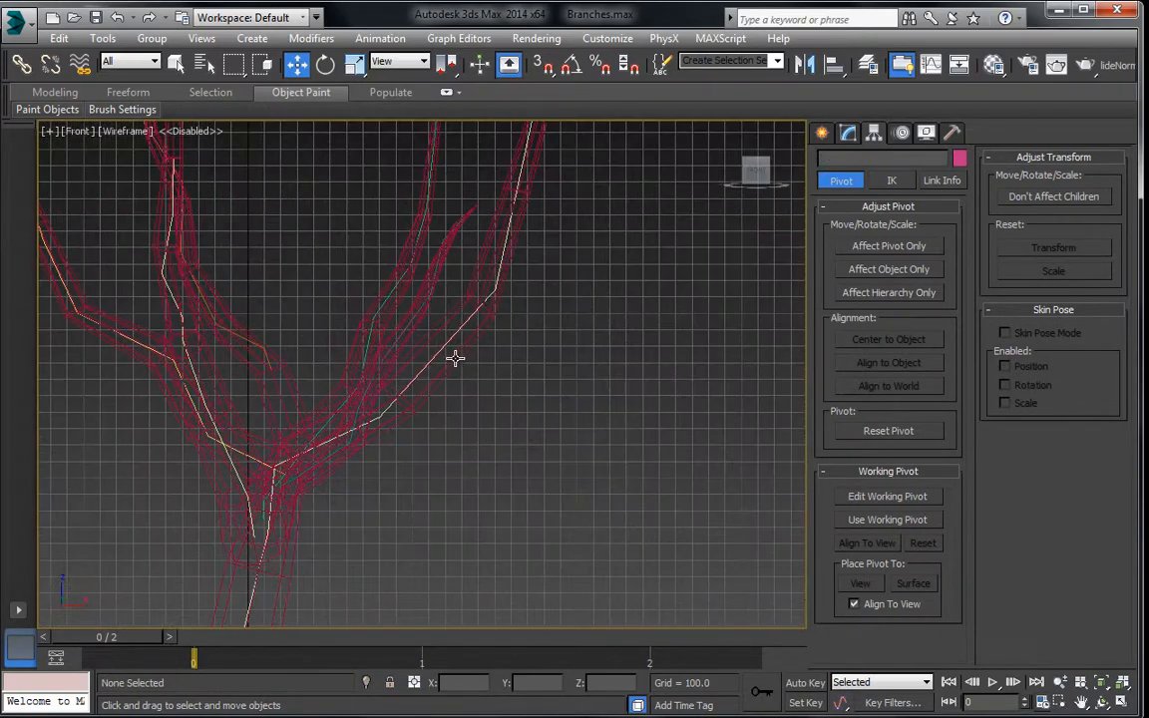
{"action": "left_click_drag", "start_coordinate": [439, 327], "coordinate": [436, 325]}
{"action": "scroll", "coordinate": [385, 364], "scroll_direction": "down", "scroll_amount": 4}
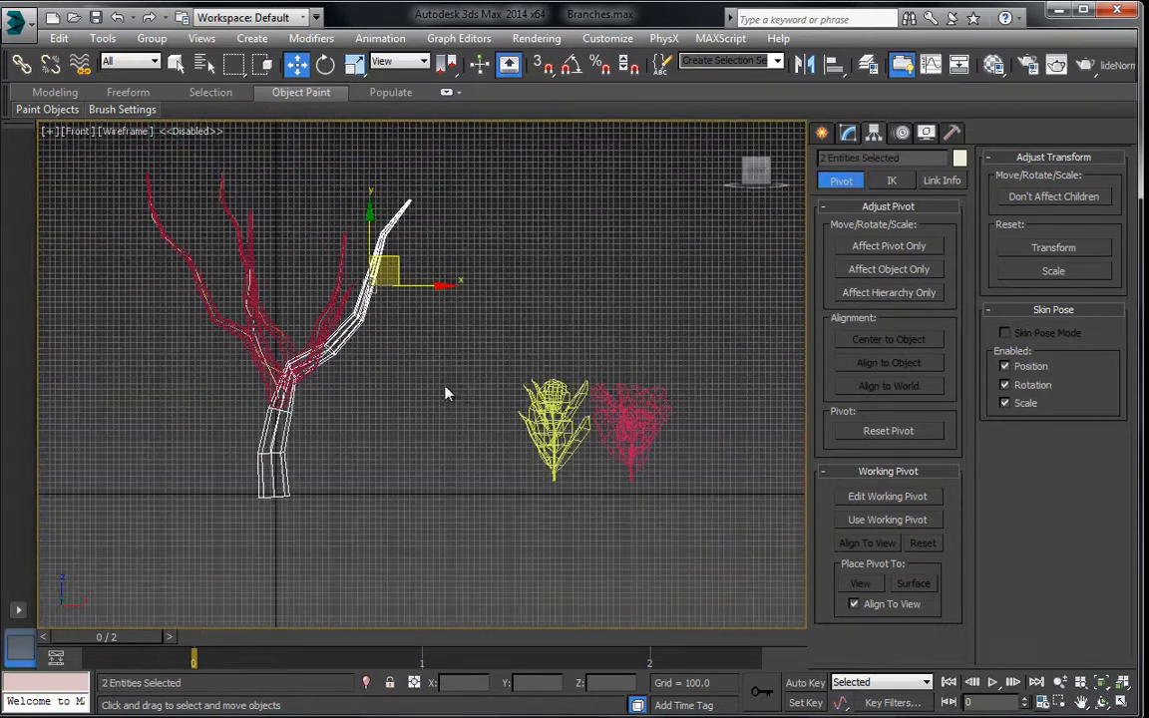
{"action": "left_click_drag", "start_coordinate": [720, 523], "coordinate": [655, 480], "text": "ctrl"}
{"action": "key", "text": "ctrl+i"}
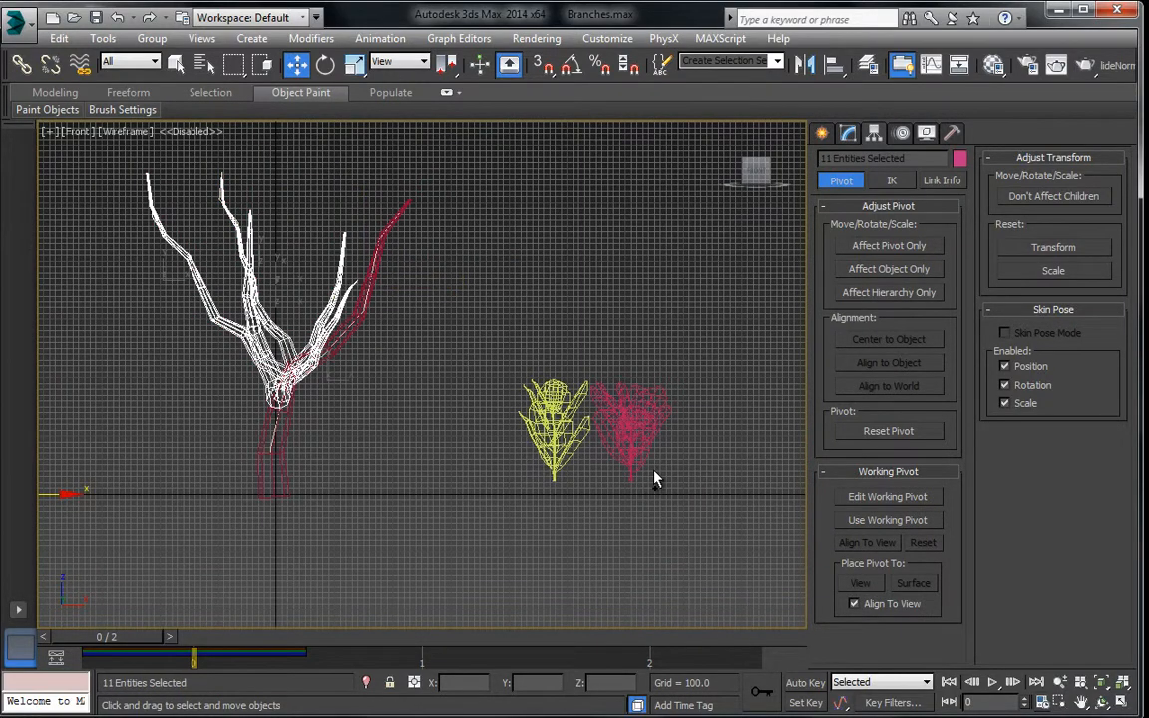
{"action": "right_click", "coordinate": [294, 318]}
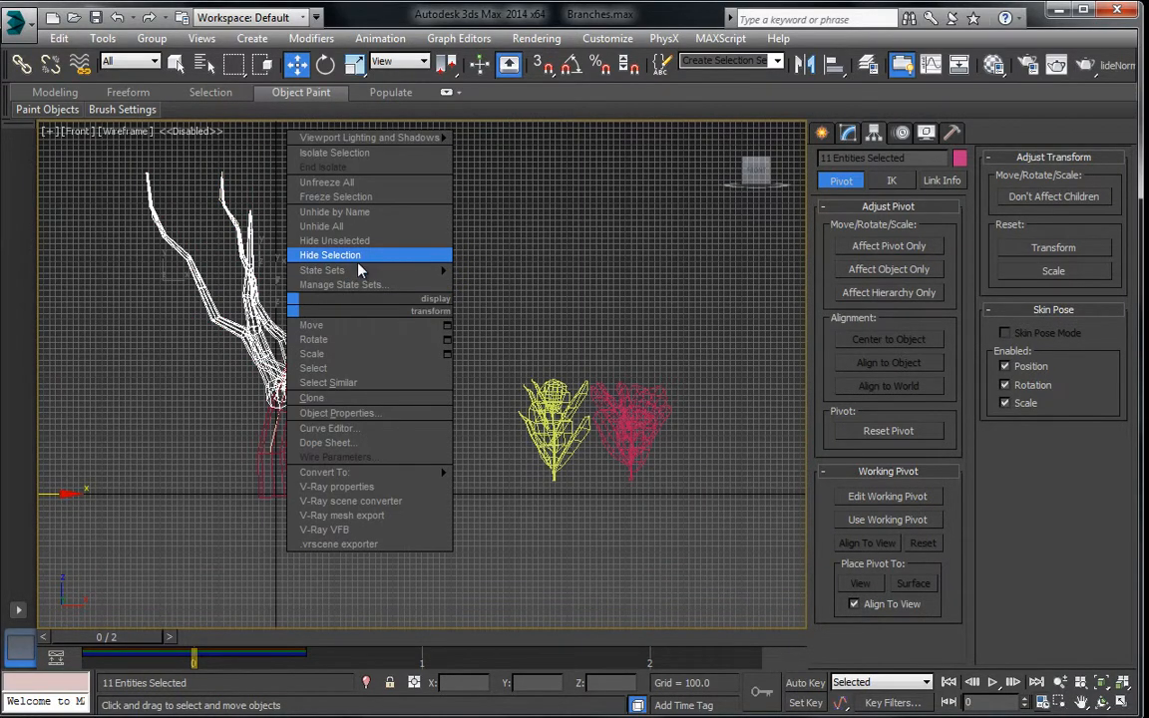
{"action": "left_click", "coordinate": [354, 256]}
{"action": "middle_click_drag", "start_coordinate": [351, 282], "coordinate": [394, 380]}
Constrain the narrow leafy clump to the trunk's center spline with a Path Constraint.
{"action": "left_click", "coordinate": [598, 439]}
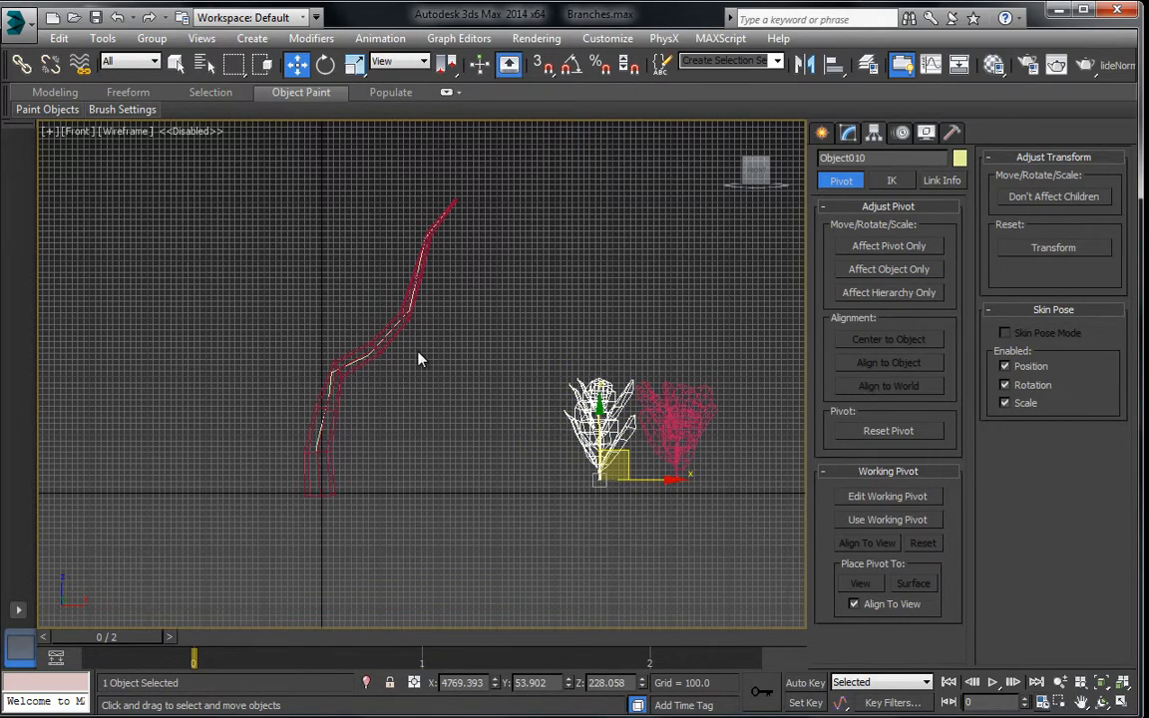
{"action": "middle_click_drag", "start_coordinate": [402, 283], "coordinate": [407, 301]}
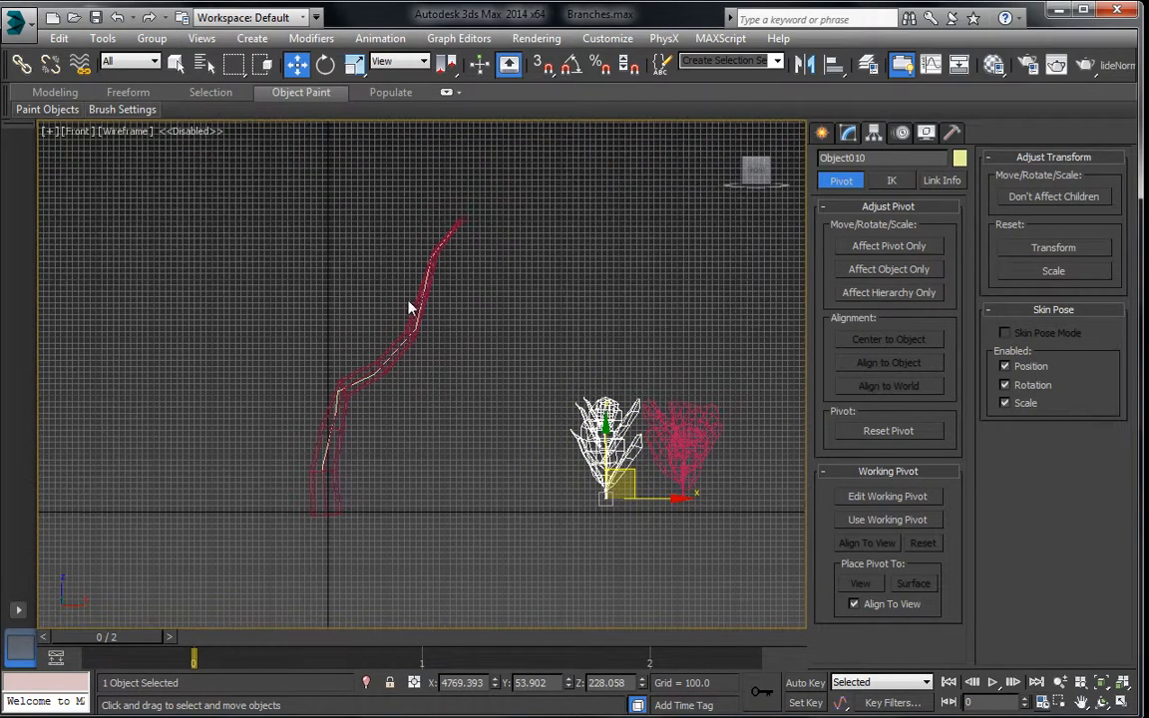
{"action": "left_click", "coordinate": [380, 38]}
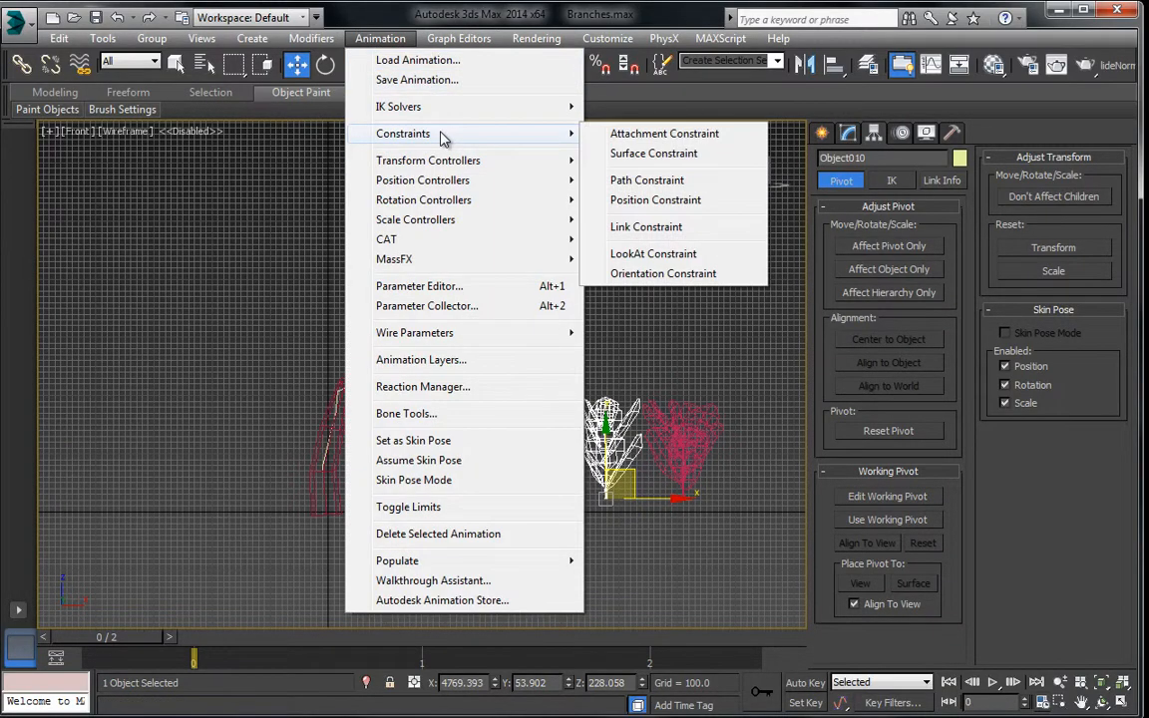
{"action": "left_click", "coordinate": [662, 181]}
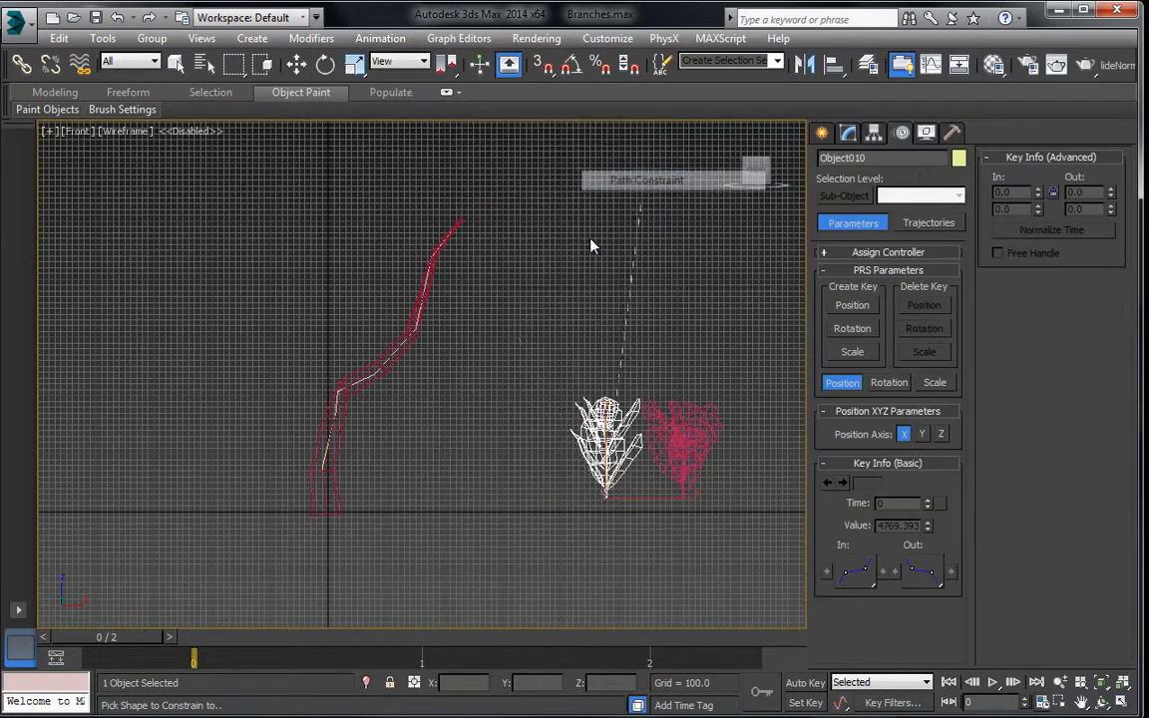
{"action": "left_click", "coordinate": [388, 364]}
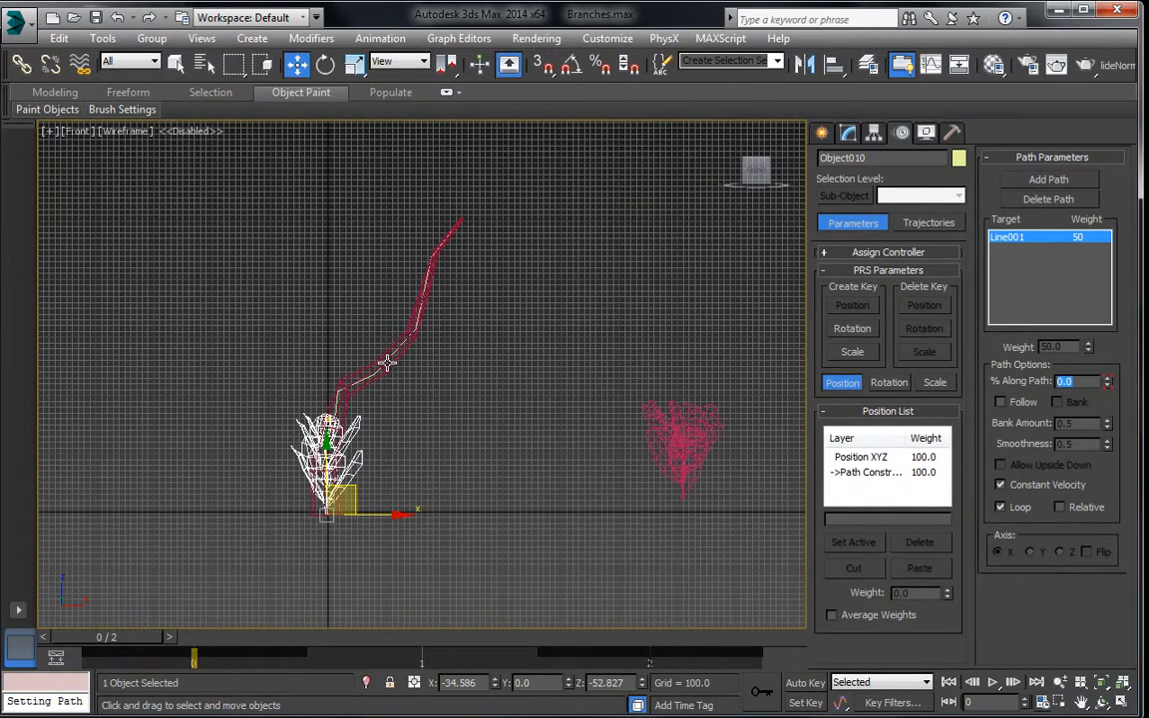
Slide the constrained clump along the path to about 98.5% and inspect its stem at the trunk's tip in shaded display.
{"action": "middle_click_drag", "start_coordinate": [350, 387], "coordinate": [362, 321]}
{"action": "left_click_drag", "start_coordinate": [364, 373], "coordinate": [460, 275]}
{"action": "mouse_move", "coordinate": [461, 276]}
{"action": "middle_mouse_down"}
{"action": "mouse_move", "coordinate": [454, 387]}
{"action": "mouse_move", "coordinate": [442, 377]}
{"action": "middle_mouse_up"}
{"action": "scroll", "coordinate": [449, 271], "scroll_direction": "up", "scroll_amount": 2}
{"action": "key", "text": "F3"}
{"action": "scroll", "coordinate": [443, 399], "scroll_direction": "up", "scroll_amount": 2}
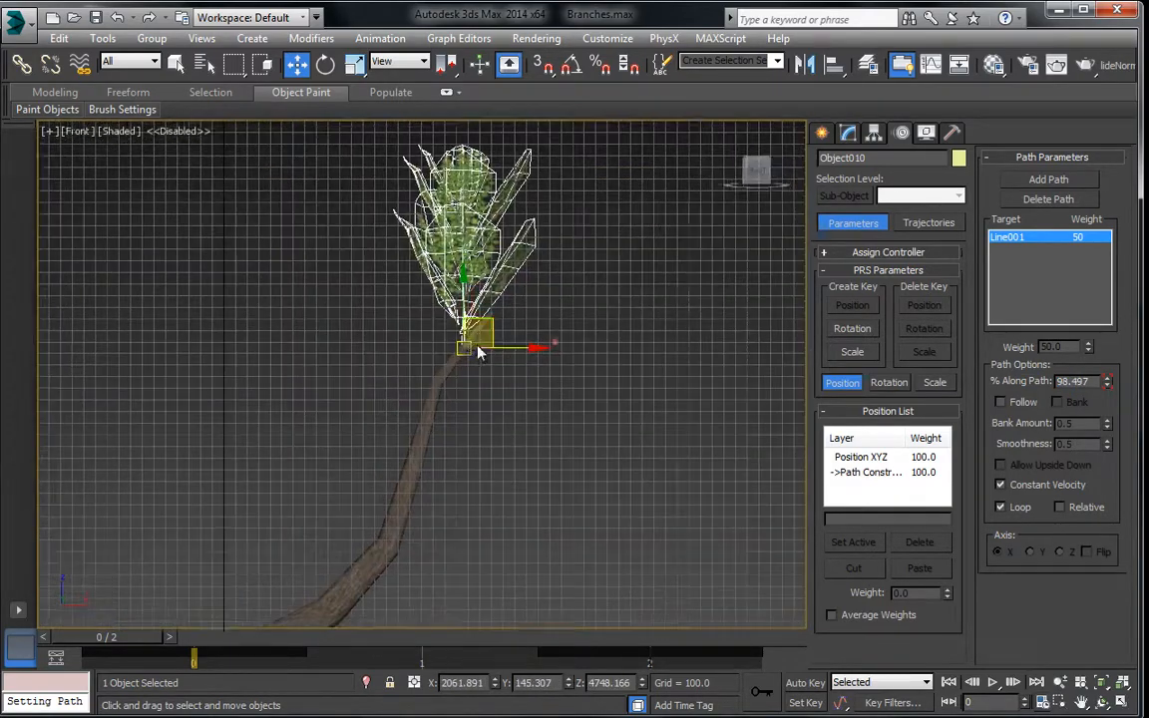
{"action": "scroll", "coordinate": [486, 331], "scroll_direction": "up", "scroll_amount": 6}
{"action": "mouse_move", "coordinate": [483, 331]}
{"action": "middle_mouse_down"}
{"action": "mouse_move", "coordinate": [481, 396]}
{"action": "mouse_move", "coordinate": [499, 295]}
{"action": "middle_mouse_up"}
{"action": "scroll", "coordinate": [480, 395], "scroll_direction": "down", "scroll_amount": 2}
{"action": "scroll", "coordinate": [486, 339], "scroll_direction": "down", "scroll_amount": 2}
{"action": "scroll", "coordinate": [498, 355], "scroll_direction": "down", "scroll_amount": 1}
{"action": "scroll", "coordinate": [495, 334], "scroll_direction": "down", "scroll_amount": 2}
{"action": "scroll", "coordinate": [500, 299], "scroll_direction": "down", "scroll_amount": 2}
Constrain the wider leafy clump to the same trunk spline with a Path Constraint.
{"action": "middle_click_drag", "start_coordinate": [554, 439], "coordinate": [444, 269]}
{"action": "left_click", "coordinate": [694, 406]}
{"action": "left_click", "coordinate": [379, 38]}
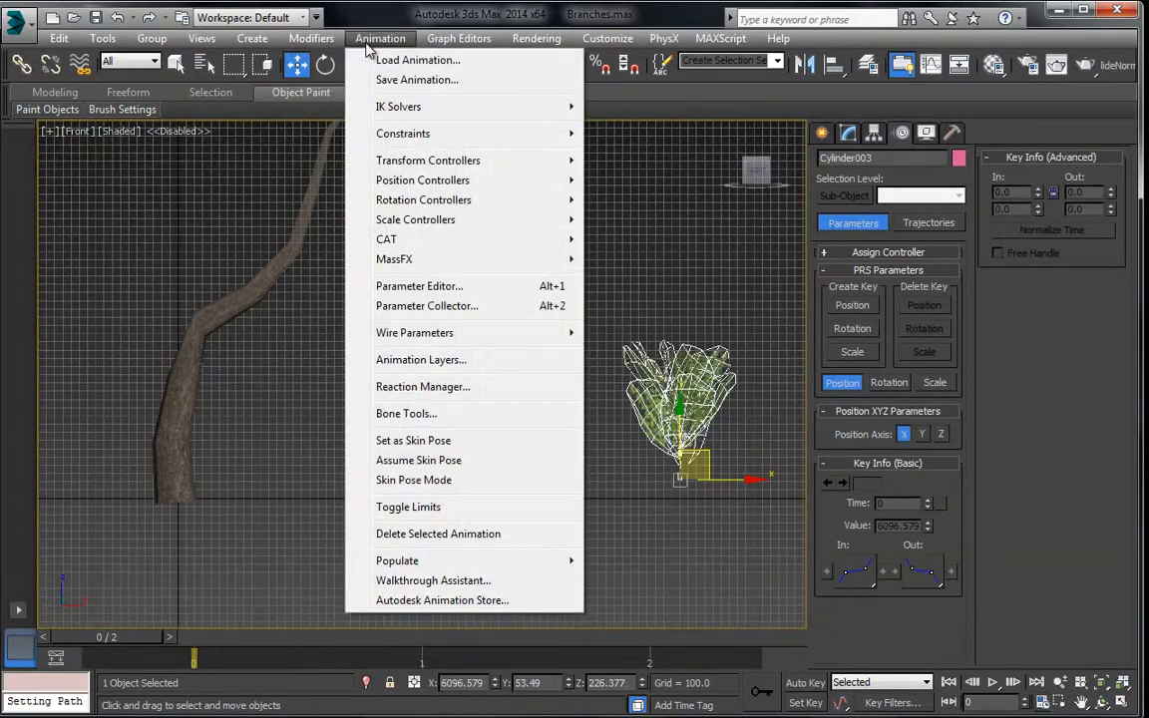
{"action": "mouse_move", "coordinate": [418, 137]}
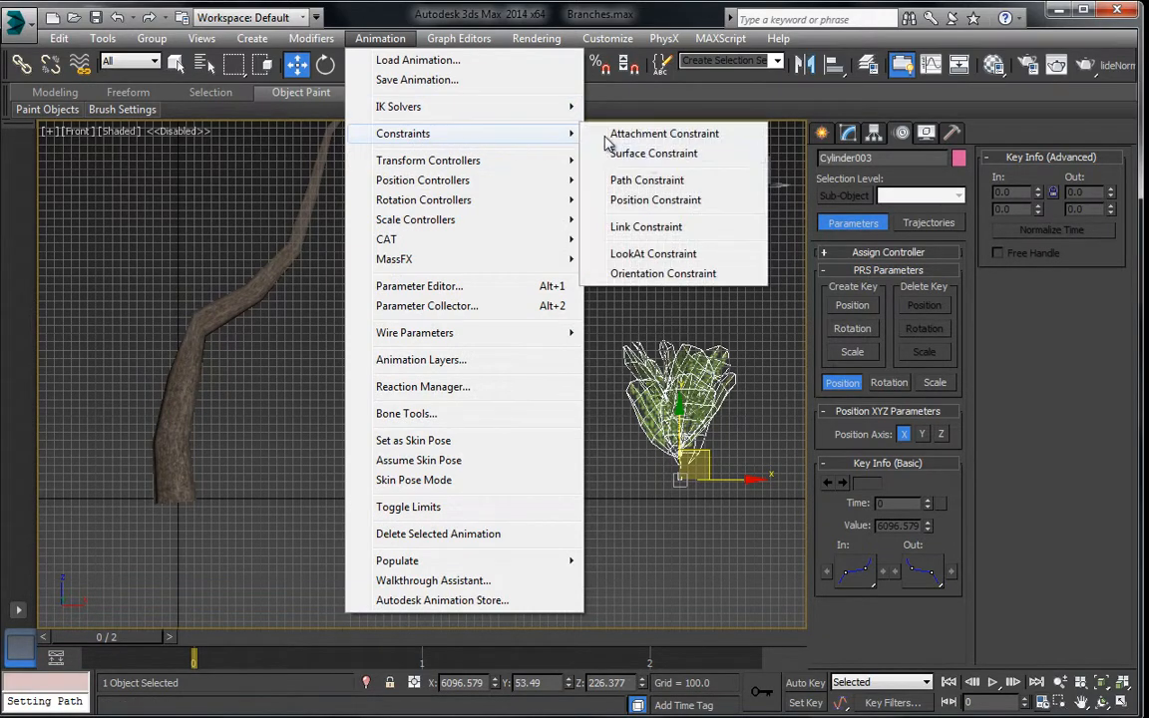
{"action": "left_click", "coordinate": [646, 180]}
{"action": "left_click", "coordinate": [307, 197]}
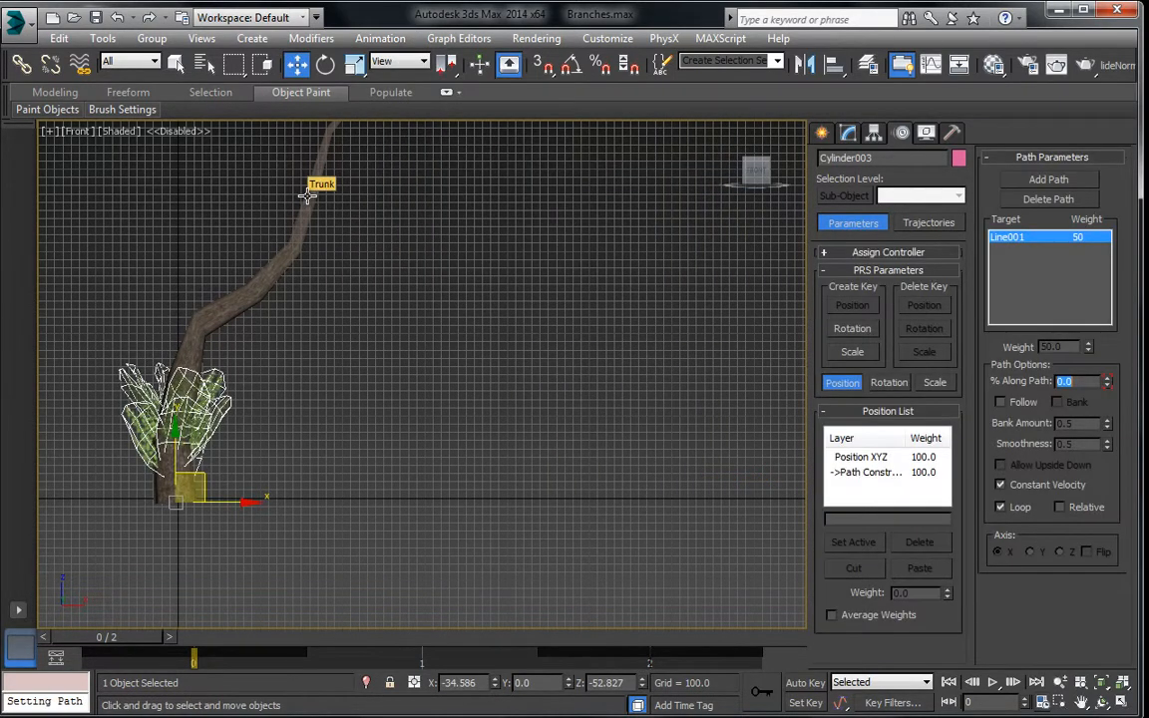
Slide the wider clump up the path to about 99.996%, at the upper end of the trunk.
{"action": "middle_click_drag", "start_coordinate": [307, 195], "coordinate": [322, 269]}
{"action": "left_click_drag", "start_coordinate": [226, 545], "coordinate": [419, 165]}
{"action": "middle_click_drag", "start_coordinate": [417, 165], "coordinate": [401, 374]}
{"action": "scroll", "coordinate": [389, 300], "scroll_direction": "up", "scroll_amount": 2}
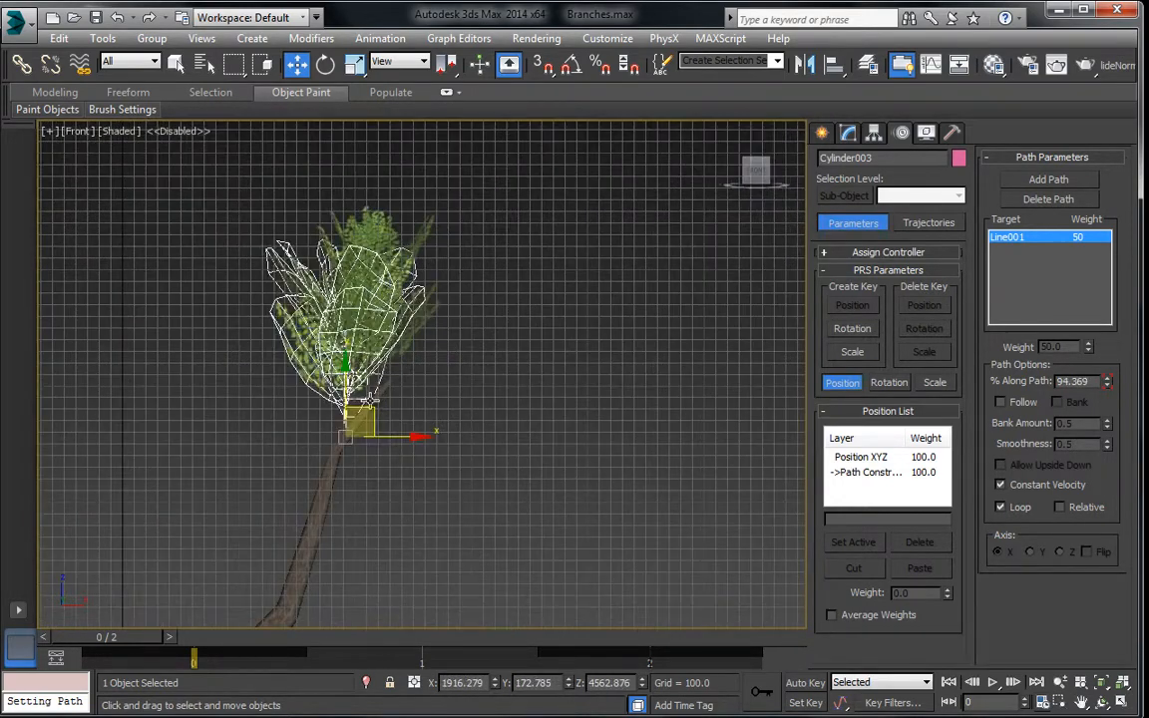
{"action": "left_click_drag", "start_coordinate": [369, 399], "coordinate": [402, 356]}
Rotate the wider clump about 68 degrees in the front view so it leans outward to the right of the branch.
{"action": "left_click", "coordinate": [326, 63]}
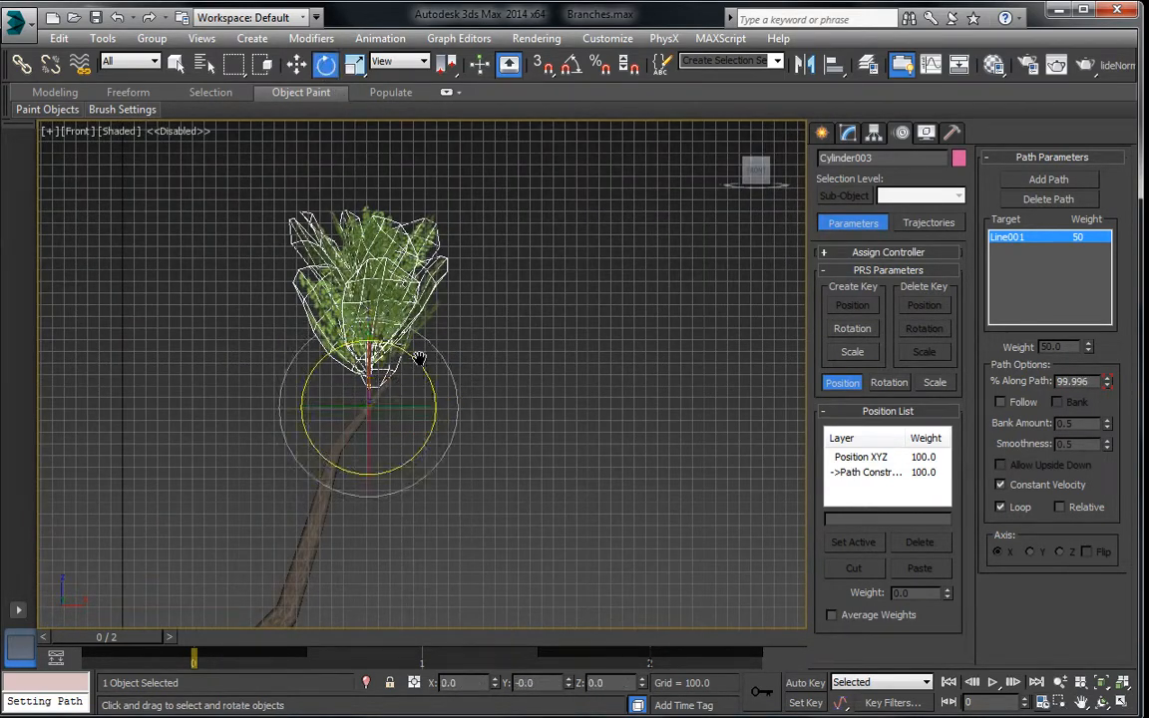
{"action": "scroll", "coordinate": [418, 359], "scroll_direction": "up", "scroll_amount": 2}
{"action": "left_click_drag", "start_coordinate": [439, 299], "coordinate": [484, 414]}
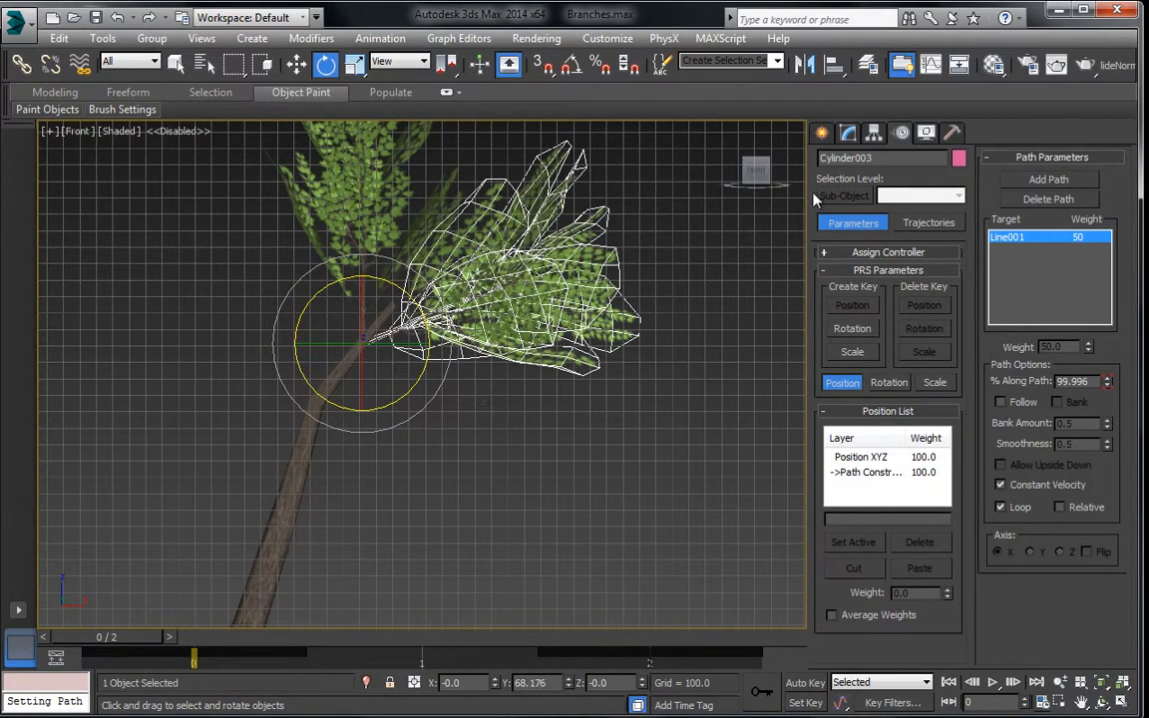
Select the trunk's path spline in wireframe display and enter its vertex editing level.
{"action": "left_click", "coordinate": [847, 134]}
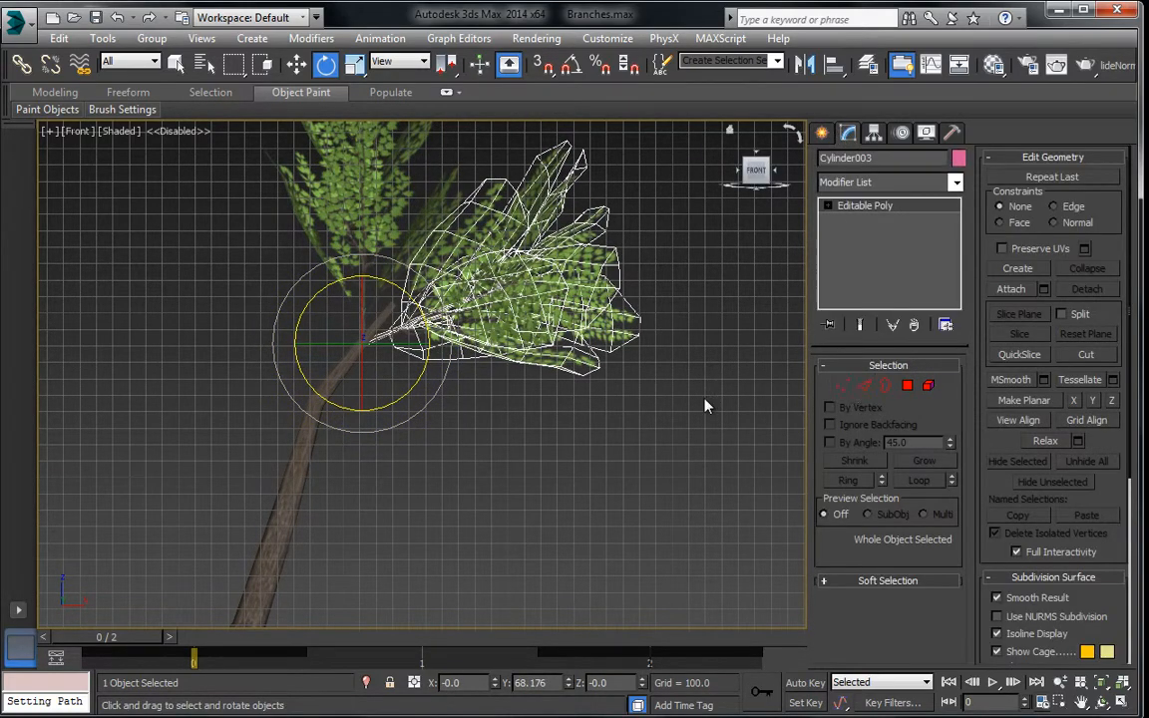
{"action": "middle_click_drag", "start_coordinate": [371, 365], "coordinate": [425, 282]}
{"action": "left_click", "coordinate": [296, 65]}
{"action": "left_click", "coordinate": [229, 278]}
{"action": "key", "text": "F3"}
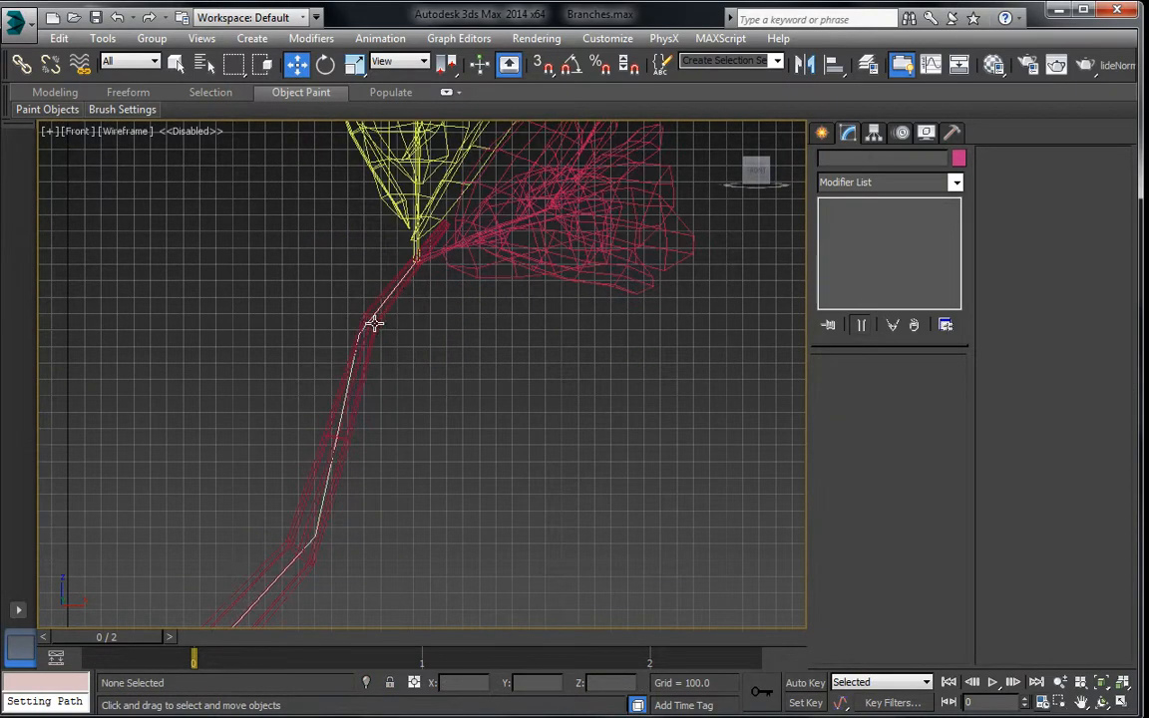
{"action": "left_click", "coordinate": [368, 321]}
{"action": "left_click", "coordinate": [364, 327]}
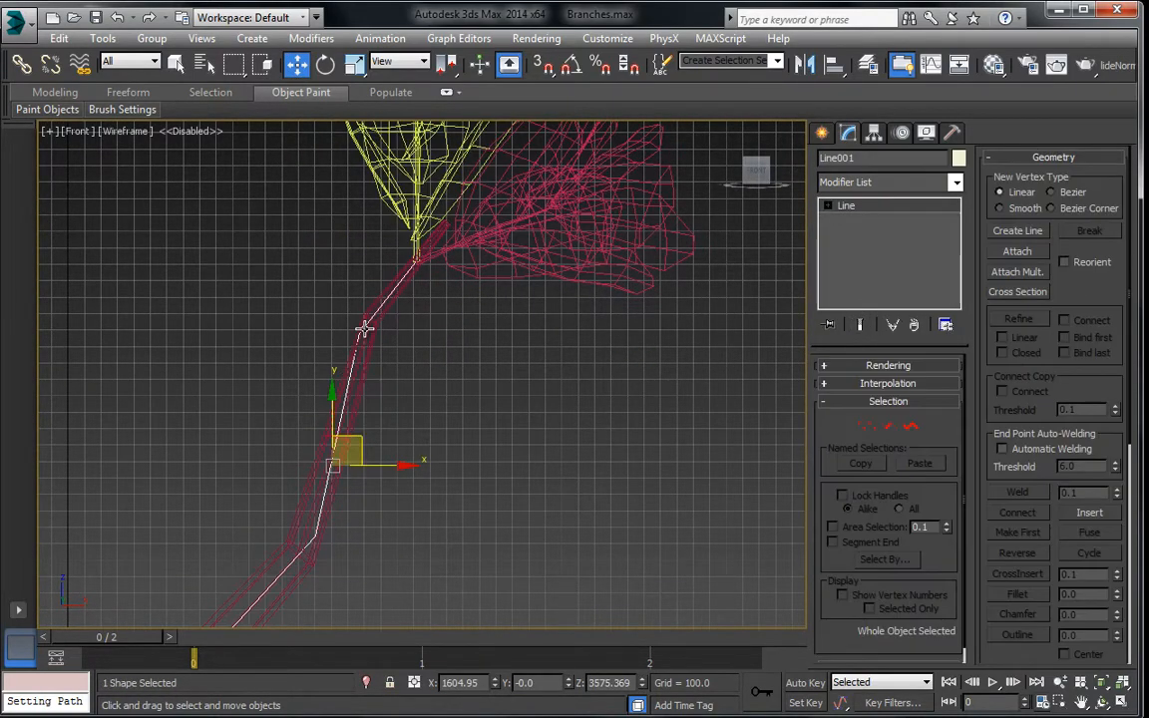
{"action": "left_click", "coordinate": [863, 427]}
Move the spline's end vertex up to the tip of the trunk mesh, checking in shaded display, and leave vertex editing.
{"action": "left_click_drag", "start_coordinate": [274, 299], "coordinate": [374, 354]}
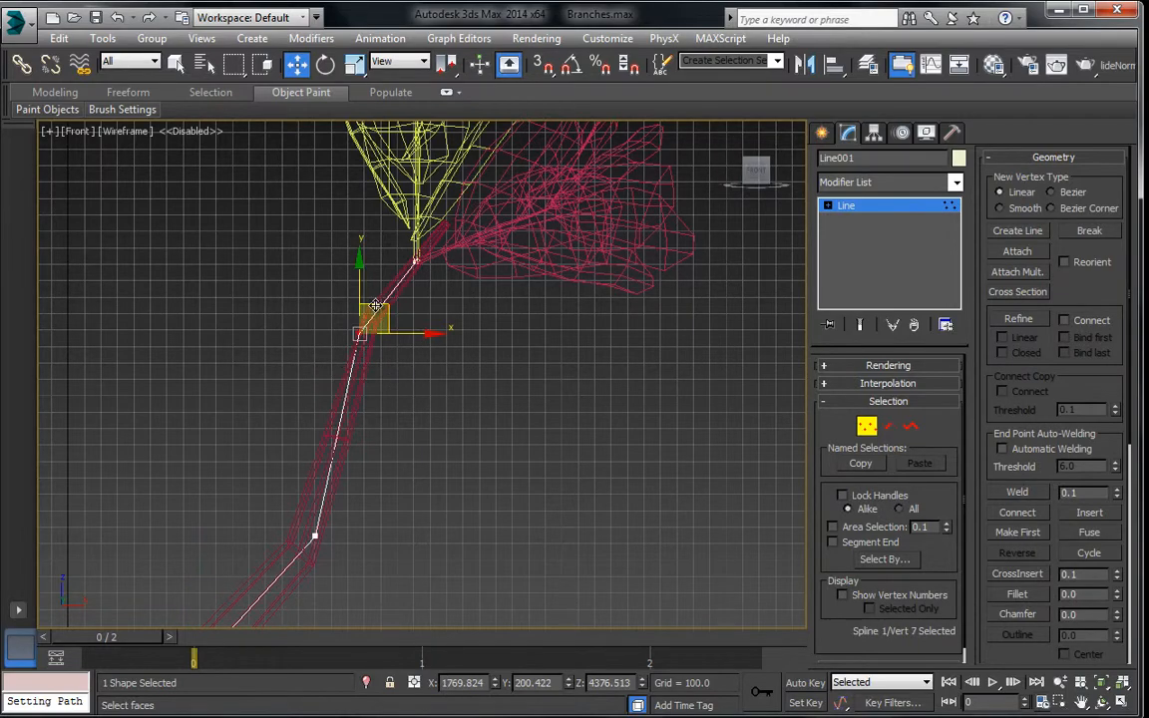
{"action": "mouse_move", "coordinate": [375, 305]}
{"action": "left_mouse_down"}
{"action": "mouse_move", "coordinate": [341, 264]}
{"action": "mouse_move", "coordinate": [375, 293]}
{"action": "left_mouse_up"}
{"action": "left_click_drag", "start_coordinate": [448, 294], "coordinate": [448, 295]}
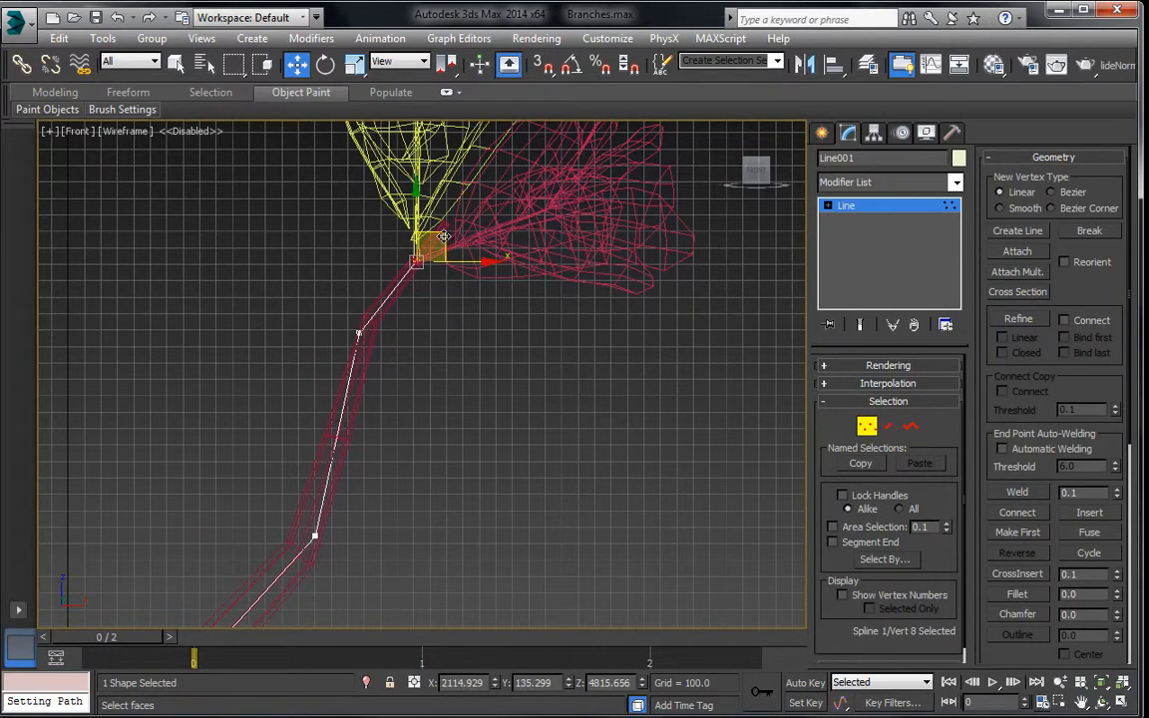
{"action": "mouse_move", "coordinate": [440, 236]}
{"action": "left_mouse_down"}
{"action": "mouse_move", "coordinate": [427, 200]}
{"action": "mouse_move", "coordinate": [488, 269]}
{"action": "mouse_move", "coordinate": [433, 218]}
{"action": "mouse_move", "coordinate": [479, 265]}
{"action": "mouse_move", "coordinate": [452, 229]}
{"action": "left_mouse_up"}
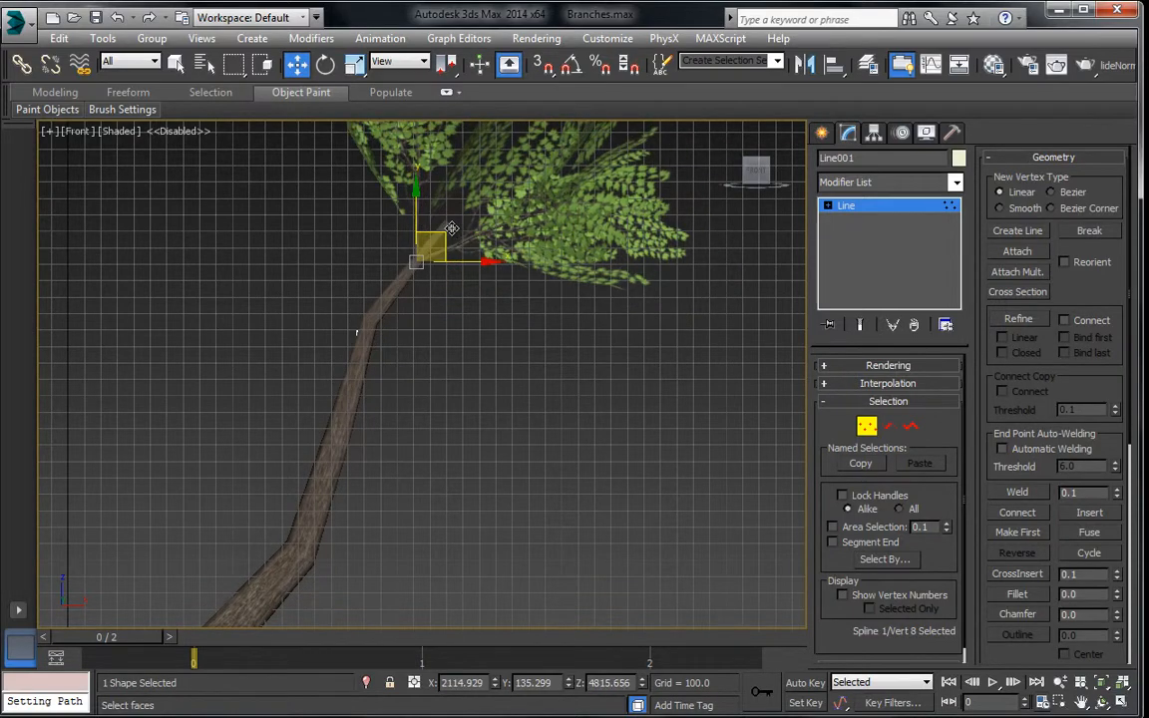
{"action": "scroll", "coordinate": [383, 345], "scroll_direction": "up", "scroll_amount": 10}
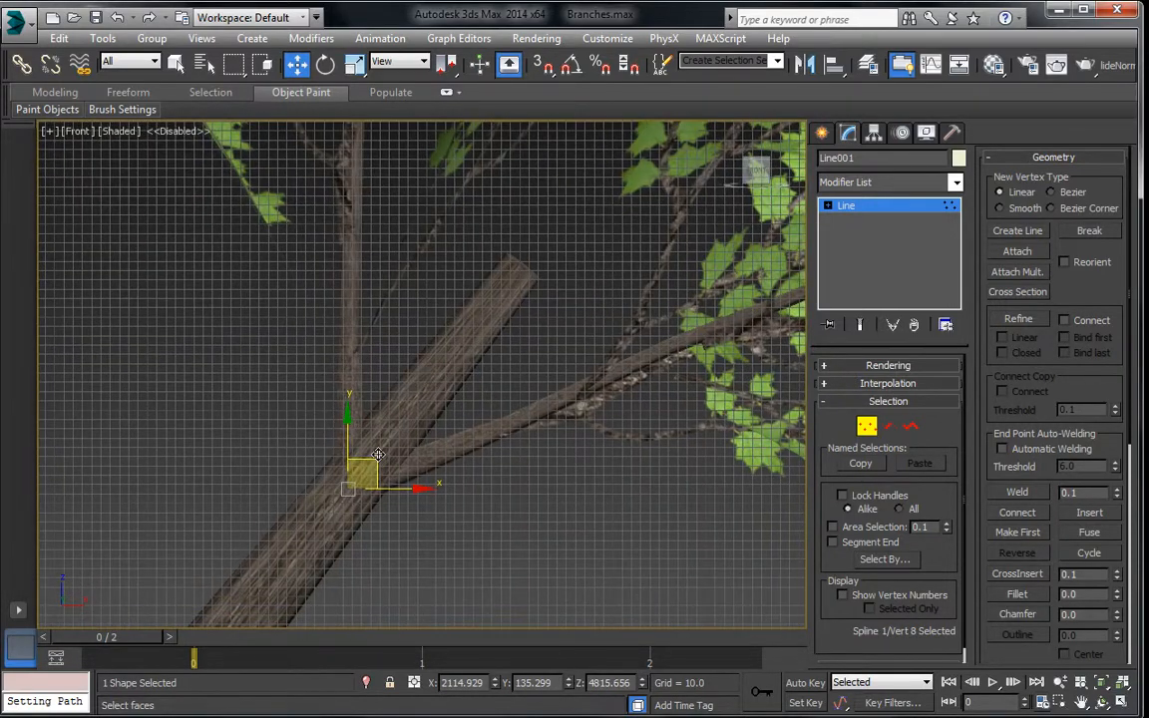
{"action": "mouse_move", "coordinate": [378, 455]}
{"action": "left_mouse_down"}
{"action": "mouse_move", "coordinate": [479, 289]}
{"action": "mouse_move", "coordinate": [506, 290]}
{"action": "mouse_move", "coordinate": [522, 262]}
{"action": "left_mouse_up"}
{"action": "scroll", "coordinate": [464, 333], "scroll_direction": "down", "scroll_amount": 5}
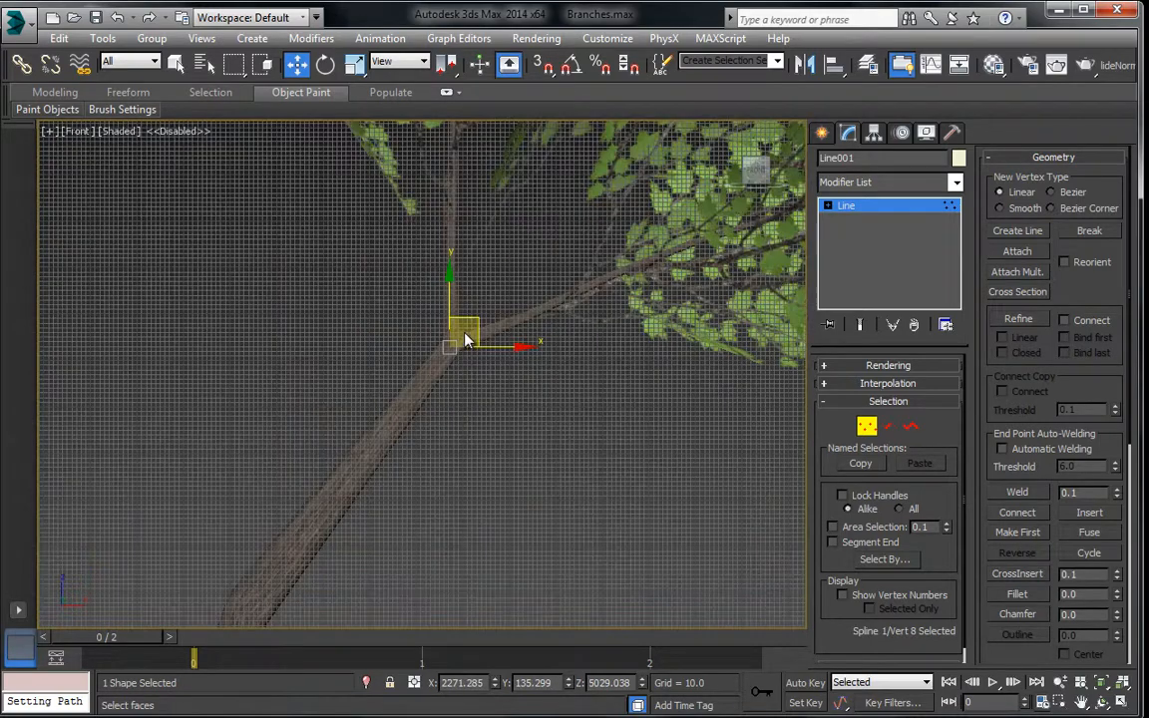
{"action": "scroll", "coordinate": [460, 338], "scroll_direction": "down", "scroll_amount": 2}
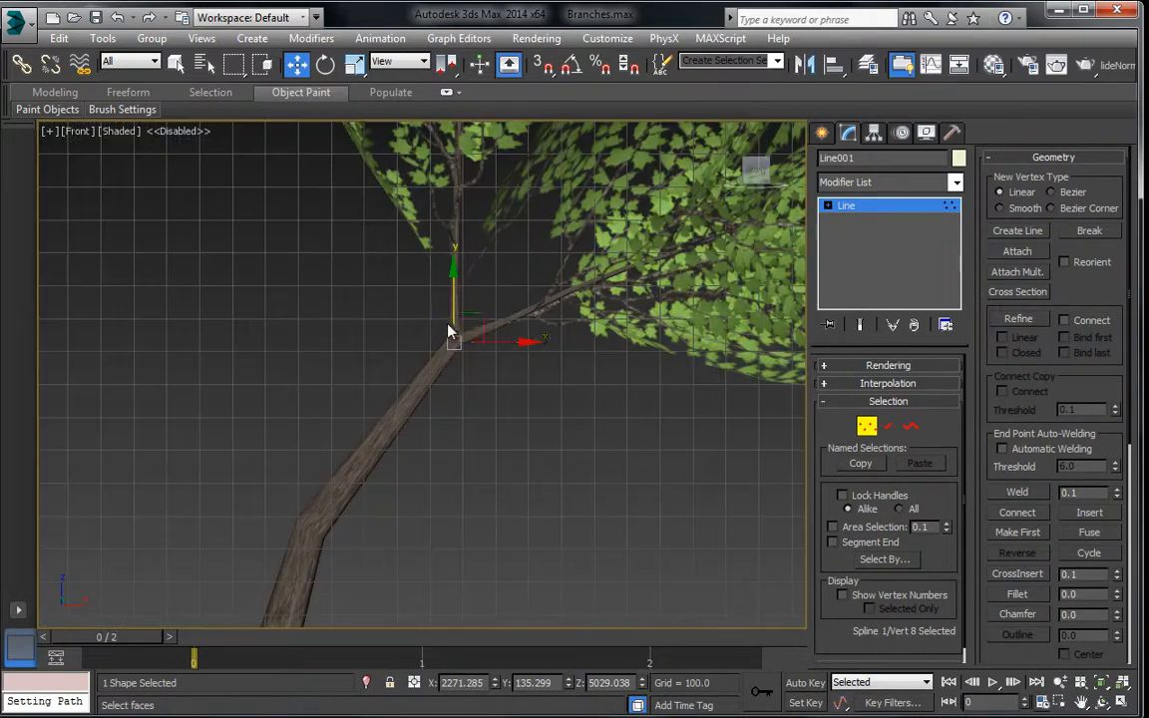
{"action": "left_click", "coordinate": [858, 213]}
Select both leafy clumps, clone them as several copies spaced down along the branch and clear the selection.
{"action": "scroll", "coordinate": [532, 311], "scroll_direction": "down", "scroll_amount": 2}
{"action": "left_click", "coordinate": [498, 302]}
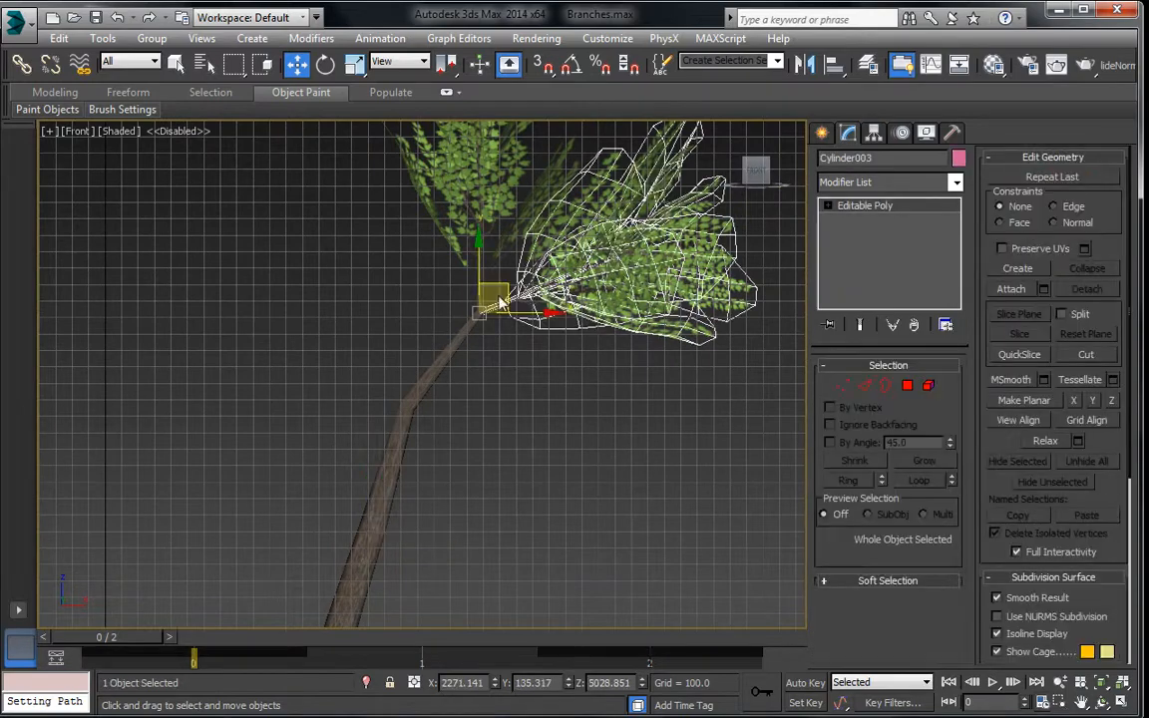
{"action": "left_click", "coordinate": [477, 266], "text": "ctrl"}
{"action": "middle_click_drag", "start_coordinate": [471, 359], "coordinate": [481, 327]}
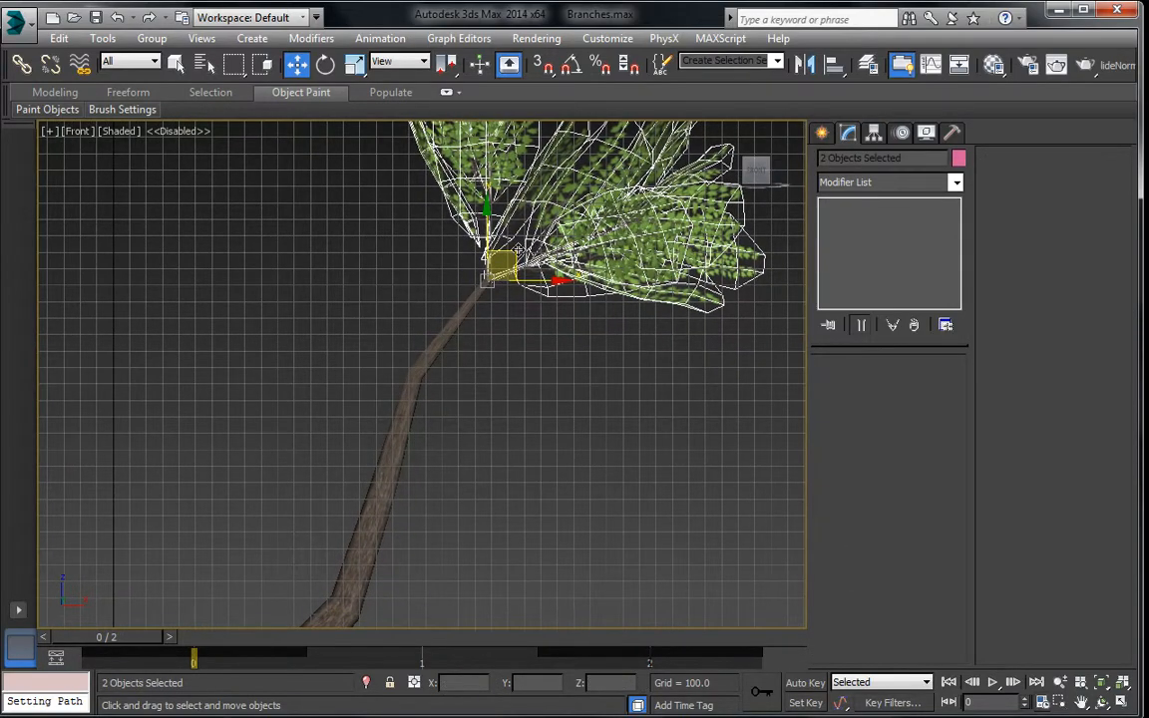
{"action": "mouse_move", "coordinate": [516, 249]}
{"action": "left_mouse_down"}
{"action": "mouse_move", "coordinate": [407, 375]}
{"action": "mouse_move", "coordinate": [399, 413]}
{"action": "mouse_move", "coordinate": [406, 400]}
{"action": "left_mouse_up"}
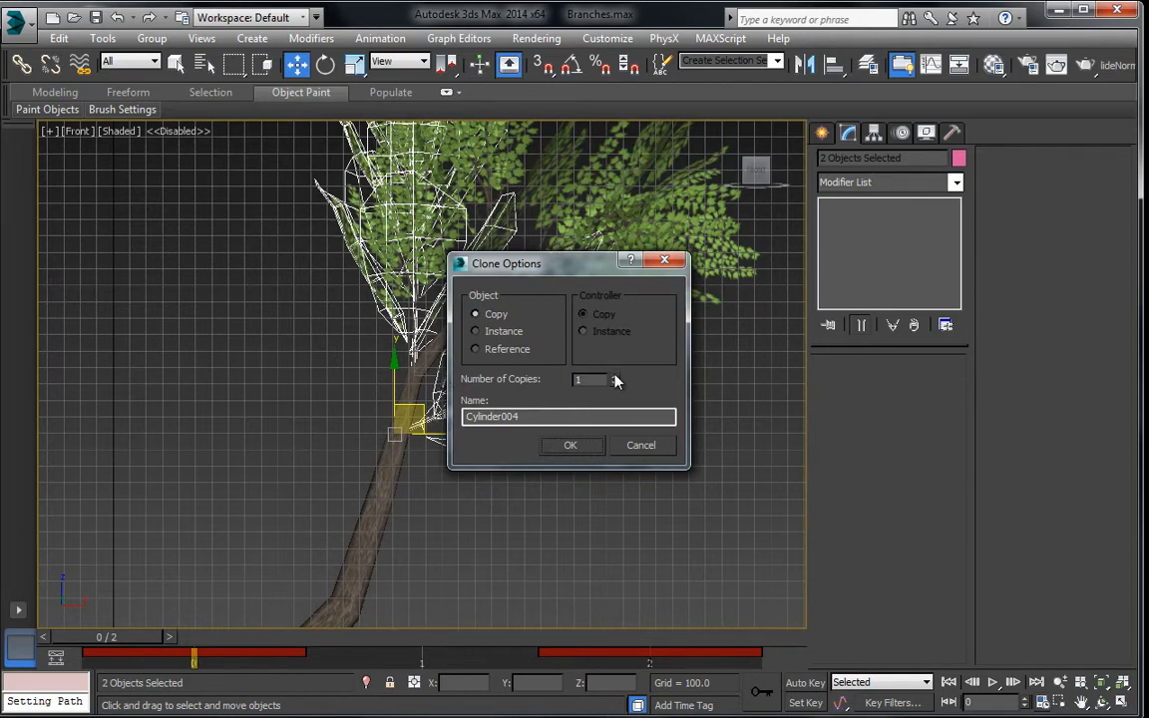
{"action": "left_click", "coordinate": [566, 451]}
{"action": "middle_click_drag", "start_coordinate": [567, 451], "coordinate": [574, 356]}
{"action": "left_click", "coordinate": [546, 376]}
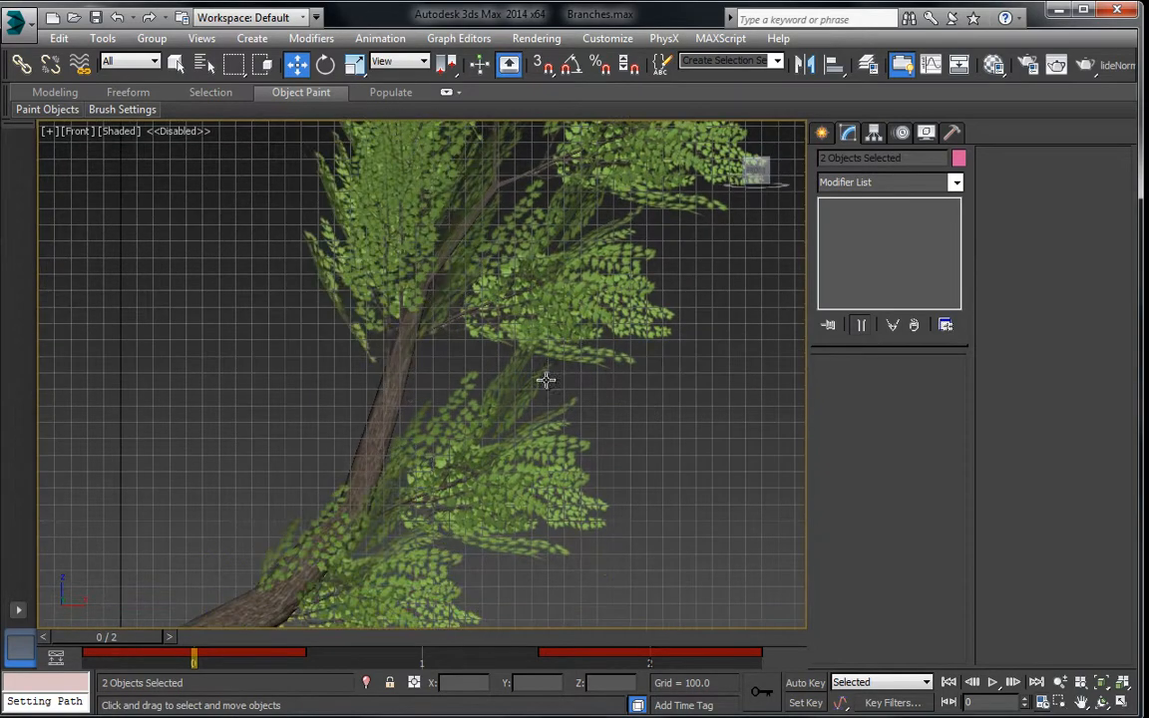
Rotate an upright narrow clump copy about 48 degrees so it leans out to the left of the branch.
{"action": "left_click", "coordinate": [388, 331]}
{"action": "left_click", "coordinate": [325, 63]}
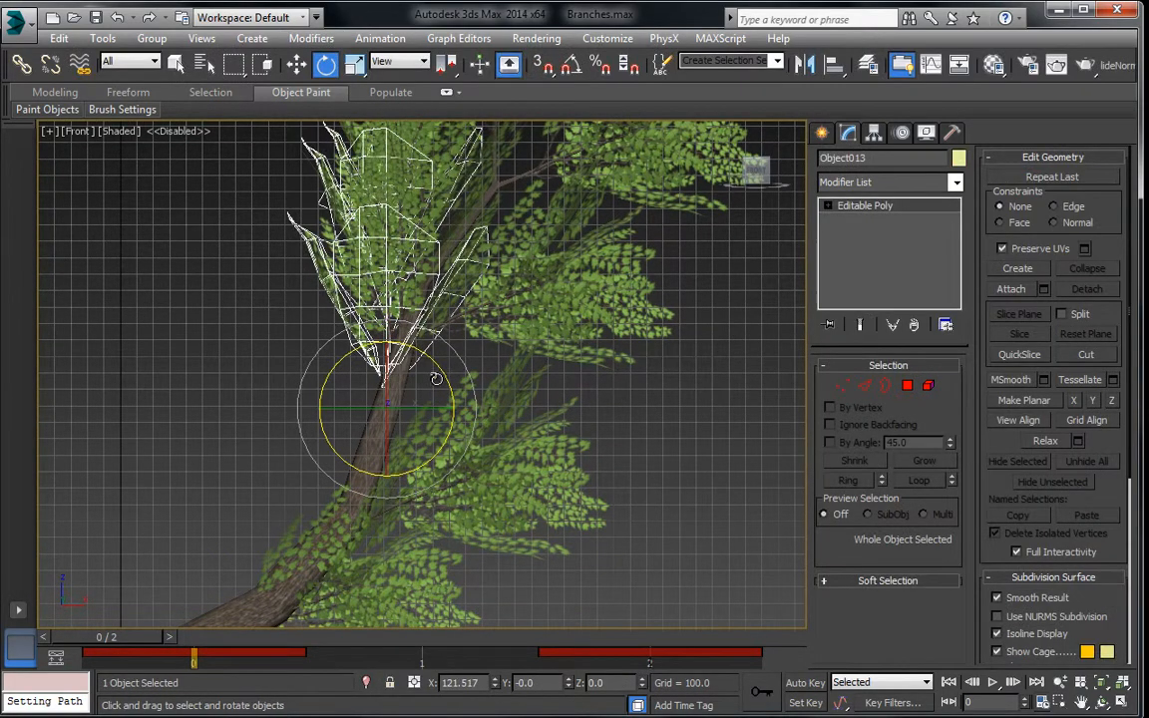
{"action": "left_click_drag", "start_coordinate": [436, 378], "coordinate": [461, 284]}
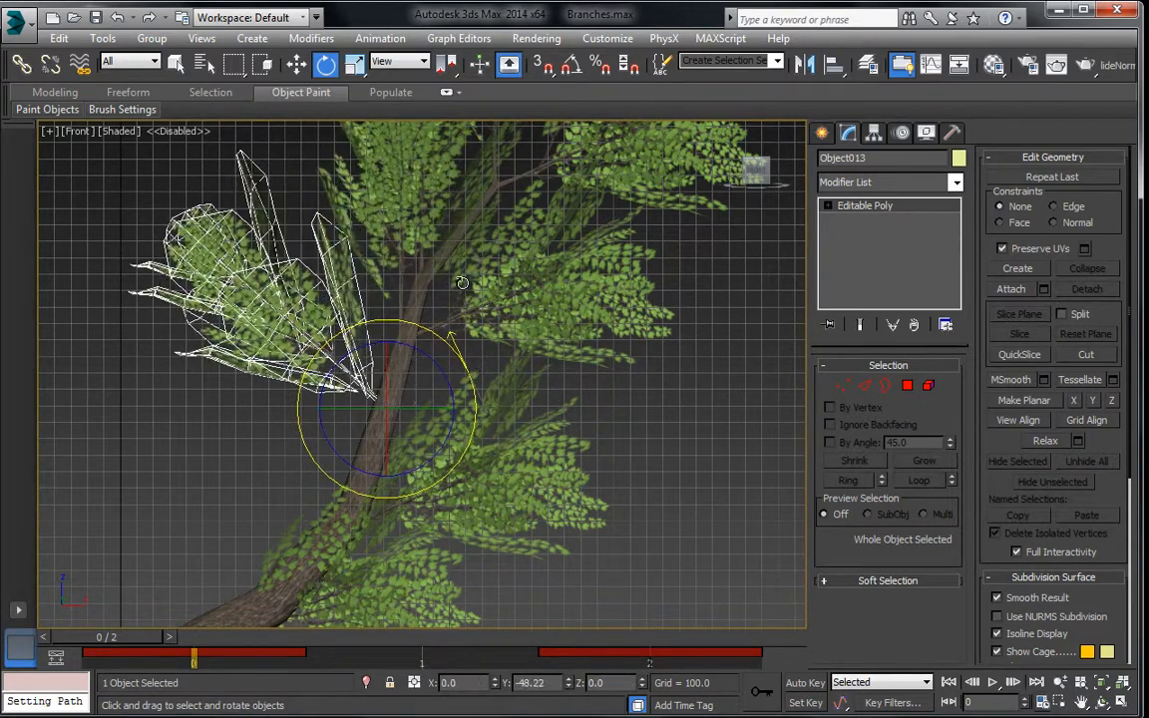
Rotate the upright narrow clump higher on the branch about 39 degrees so it leans out to the left.
{"action": "middle_click_drag", "start_coordinate": [462, 283], "coordinate": [466, 385]}
{"action": "left_click", "coordinate": [467, 385]}
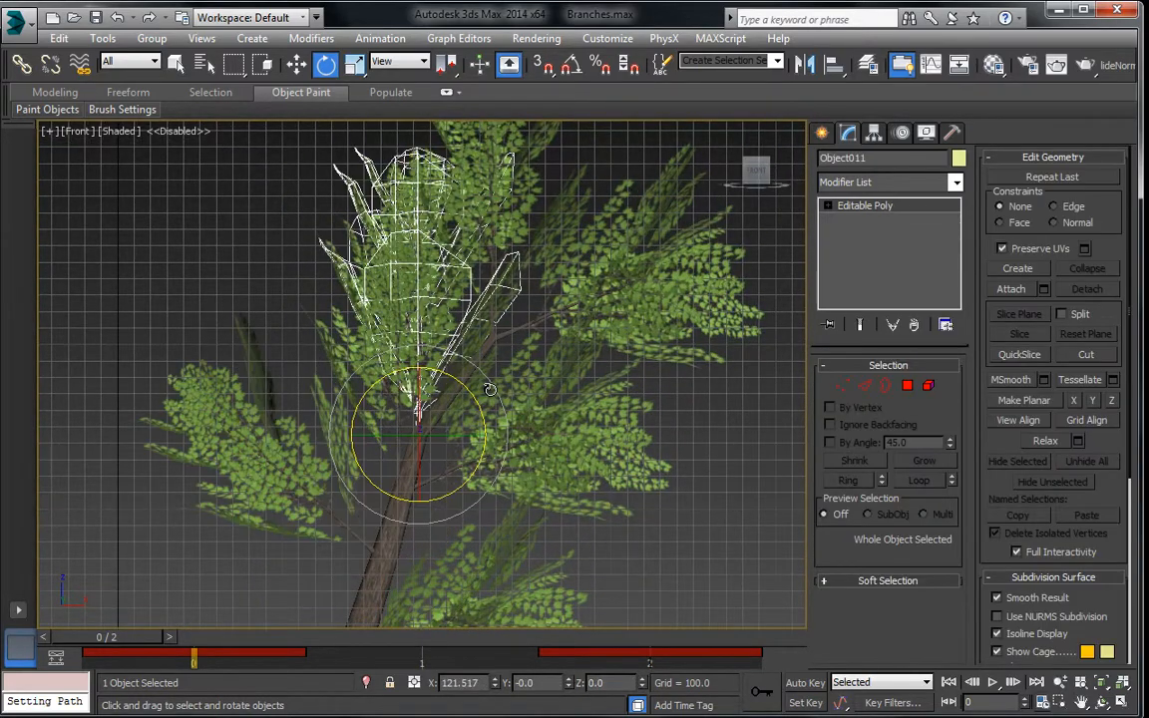
{"action": "left_click_drag", "start_coordinate": [490, 388], "coordinate": [469, 323]}
{"action": "middle_click_drag", "start_coordinate": [469, 323], "coordinate": [507, 231]}
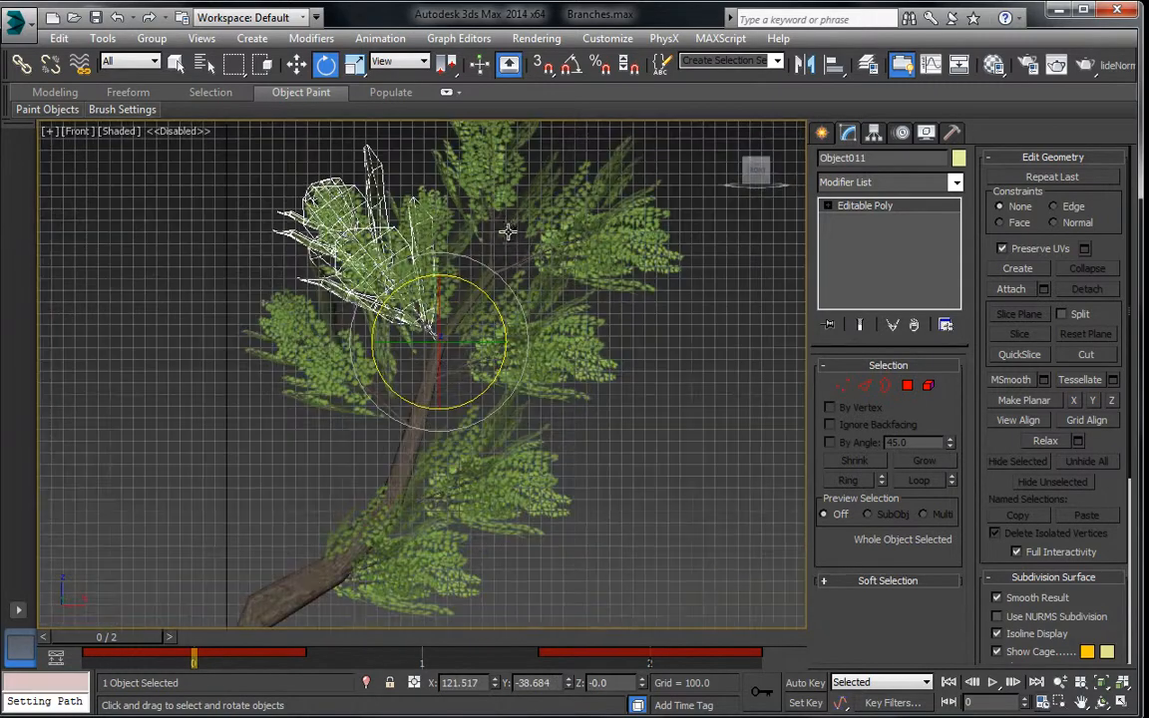
Rotate the lowest wide clump over to the left side of the branch and move it up along the bark.
{"action": "middle_click_drag", "start_coordinate": [422, 445], "coordinate": [439, 365]}
{"action": "left_click", "coordinate": [419, 507]}
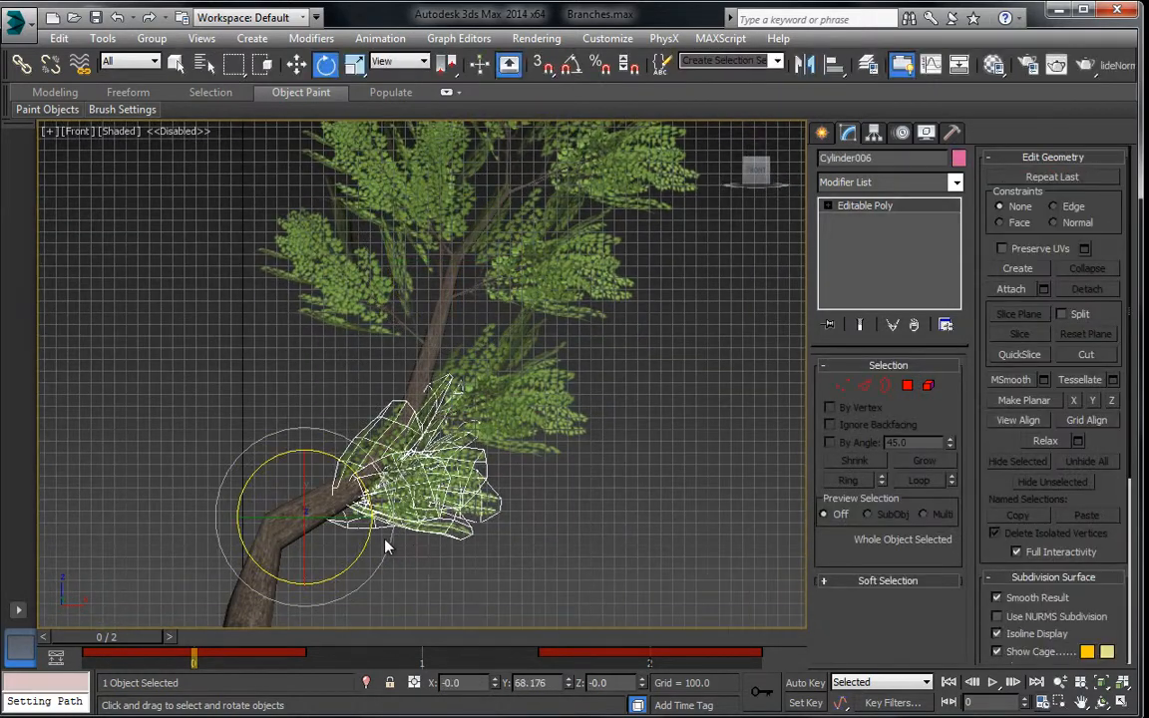
{"action": "left_click_drag", "start_coordinate": [388, 526], "coordinate": [311, 267]}
{"action": "left_click", "coordinate": [296, 63]}
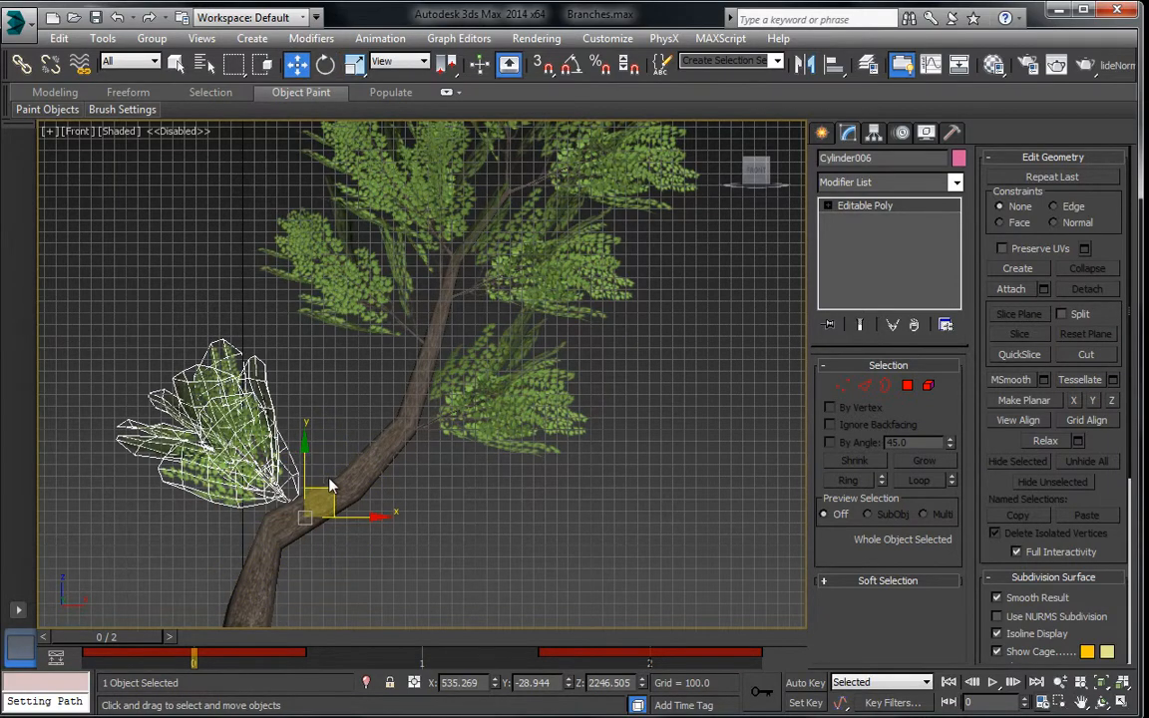
{"action": "left_click_drag", "start_coordinate": [332, 485], "coordinate": [427, 399]}
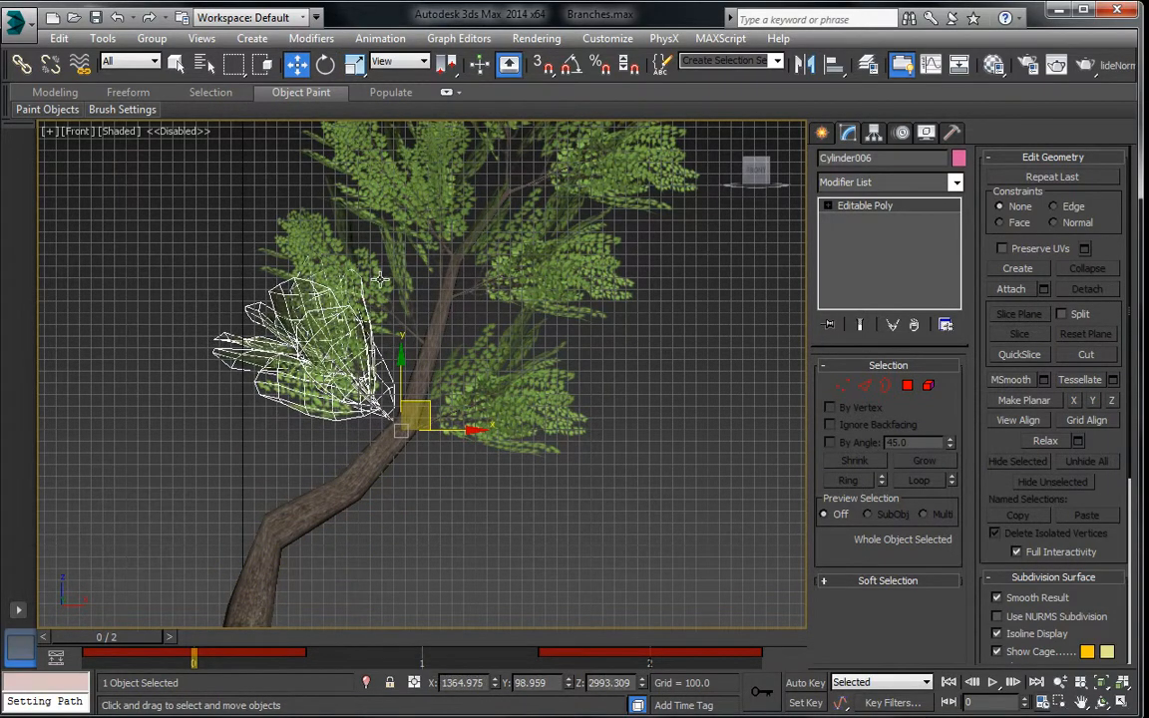
Frame the lowest left clump in a perspective view and rotate it further around the branch.
{"action": "left_click", "coordinate": [380, 280]}
{"action": "left_click", "coordinate": [333, 354]}
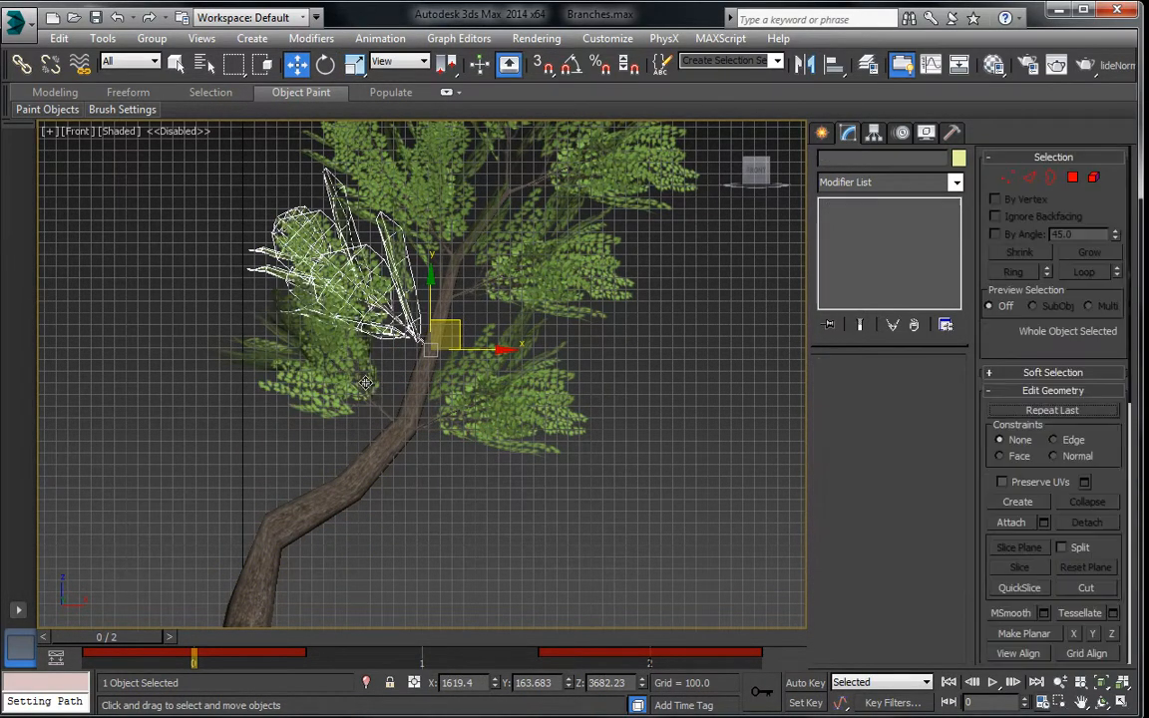
{"action": "scroll", "coordinate": [302, 279], "scroll_direction": "down", "scroll_amount": 4}
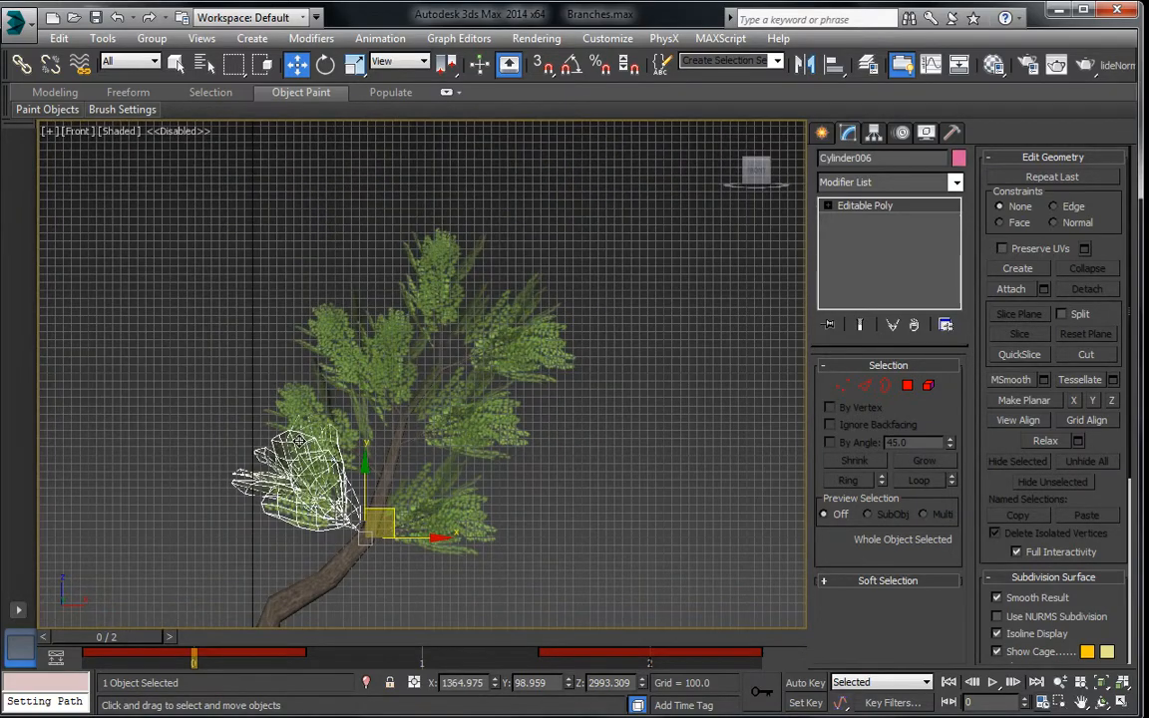
{"action": "key", "text": "p"}
{"action": "key", "text": "z"}
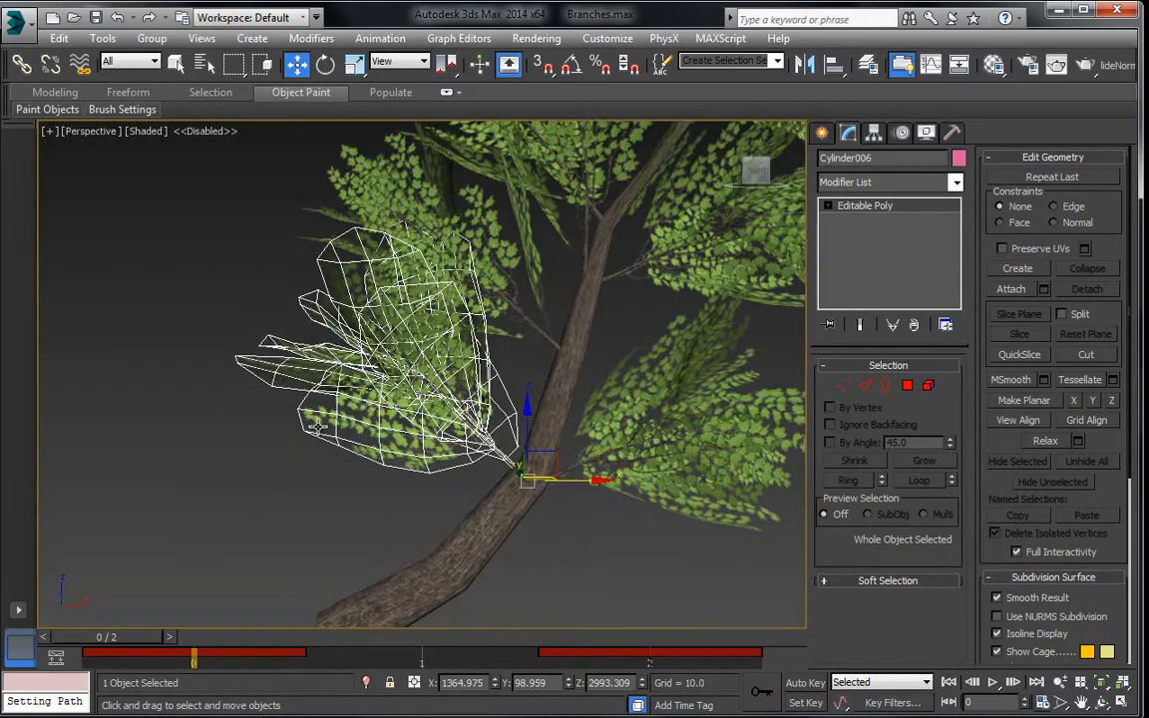
{"action": "key", "text": "ctrl+r"}
{"action": "left_click_drag", "start_coordinate": [446, 326], "coordinate": [307, 162]}
{"action": "left_click", "coordinate": [326, 64]}
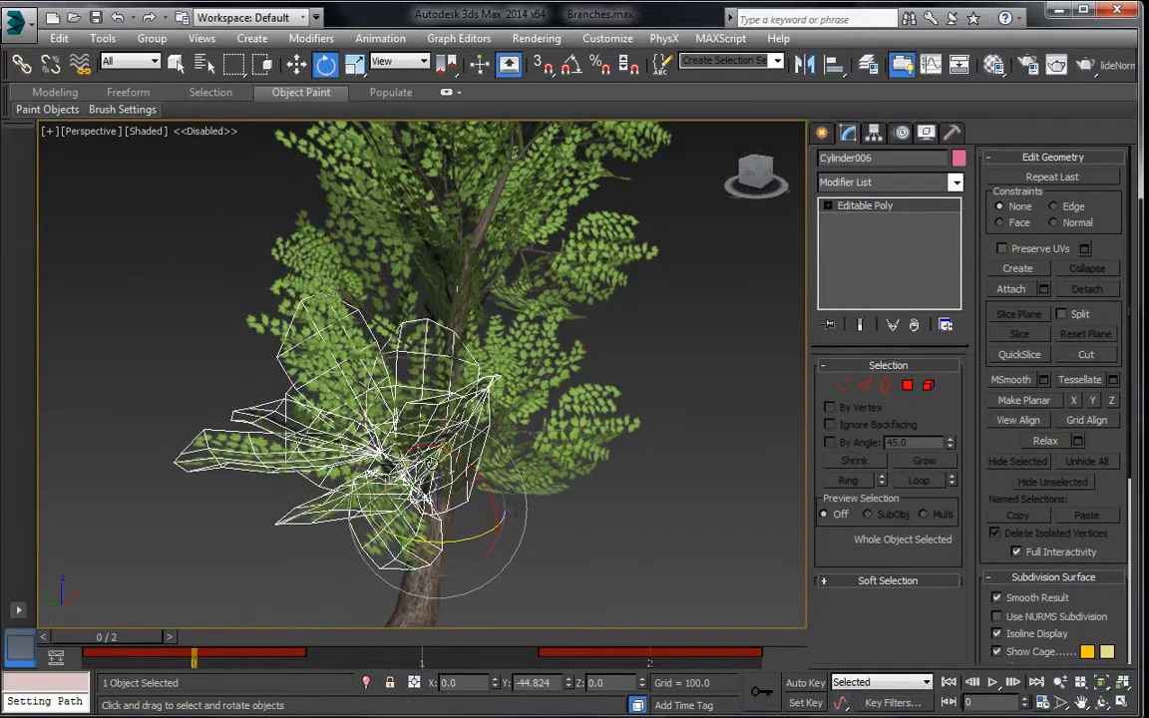
{"action": "left_click_drag", "start_coordinate": [470, 482], "coordinate": [384, 393]}
Make one rotated clone of the narrow left clump so the copy points to another side of the branch.
{"action": "left_click", "coordinate": [311, 326]}
{"action": "middle_click_drag", "start_coordinate": [289, 412], "coordinate": [351, 479]}
{"action": "scroll", "coordinate": [354, 471], "scroll_direction": "up", "scroll_amount": 1}
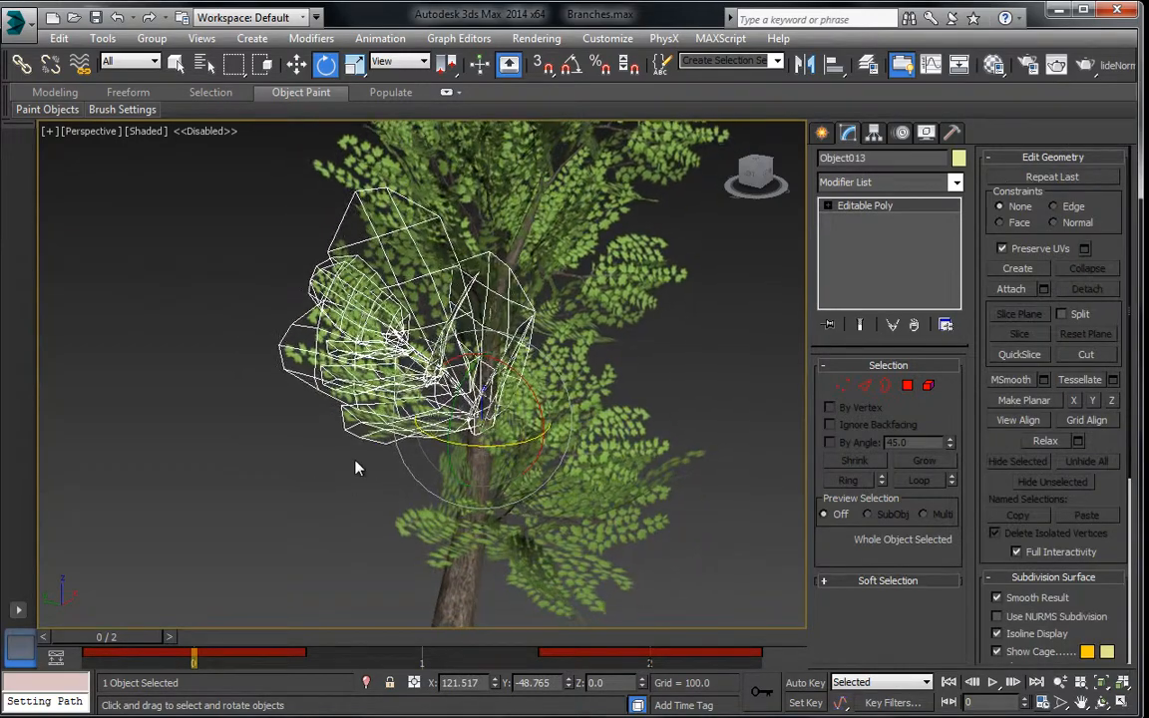
{"action": "key", "text": "ctrl+r"}
{"action": "left_click_drag", "start_coordinate": [368, 444], "coordinate": [440, 429]}
{"action": "left_click", "coordinate": [325, 64]}
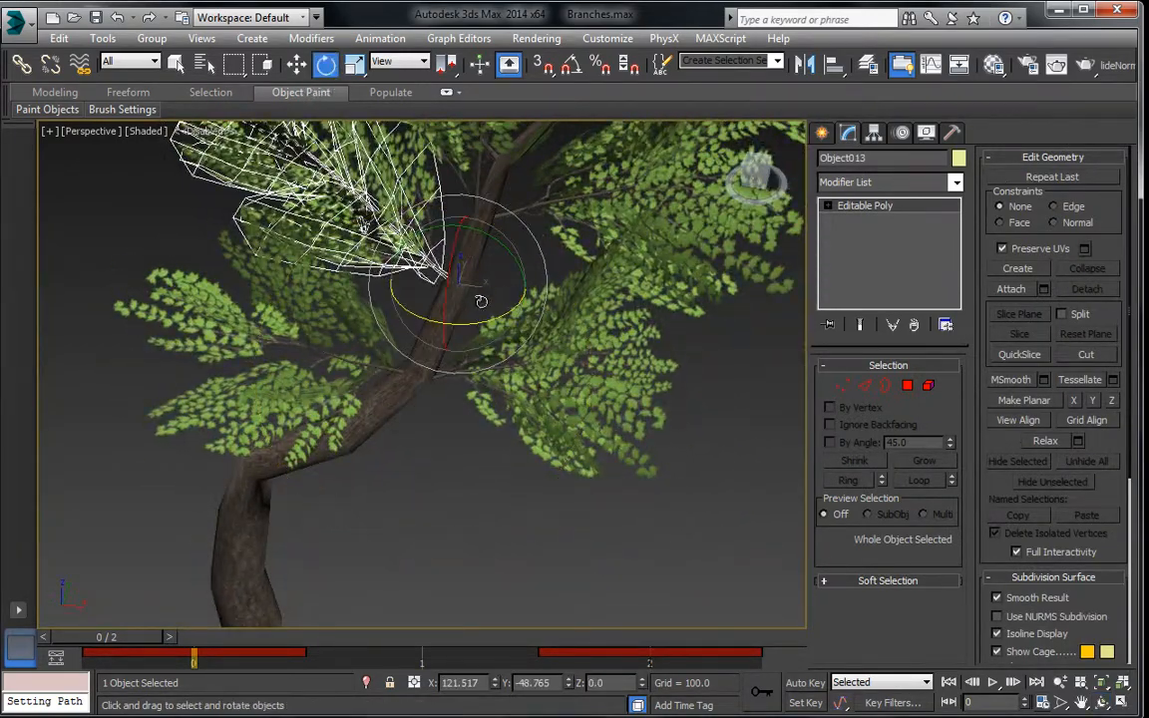
{"action": "left_click", "coordinate": [478, 259]}
{"action": "left_click_drag", "start_coordinate": [478, 259], "coordinate": [550, 348]}
{"action": "left_click", "coordinate": [577, 445]}
{"action": "mouse_move", "coordinate": [558, 419]}
{"action": "middle_mouse_down", "text": "alt"}
{"action": "mouse_move", "coordinate": [479, 399]}
{"action": "mouse_move", "coordinate": [379, 409]}
{"action": "middle_mouse_up", "text": "alt"}
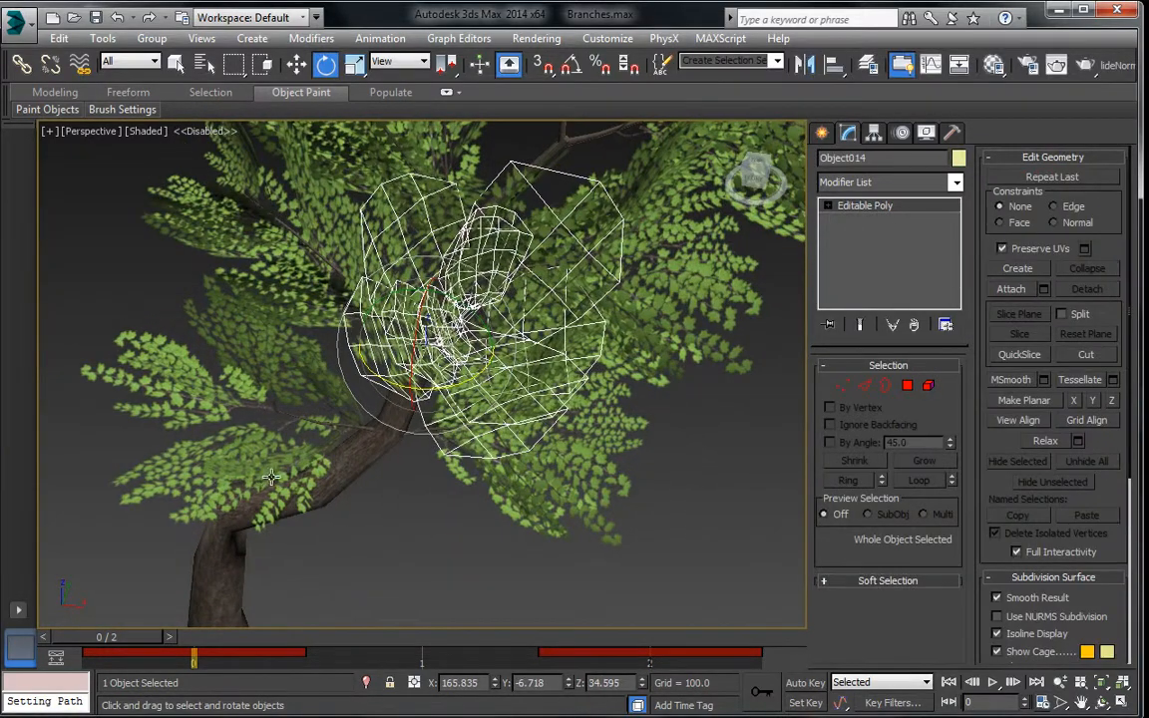
Adjust the rotation of the lowest wide clump on the branch and check it from above.
{"action": "left_click", "coordinate": [315, 384]}
{"action": "left_click_drag", "start_coordinate": [314, 384], "coordinate": [337, 399]}
{"action": "middle_click_drag", "start_coordinate": [337, 399], "coordinate": [351, 321], "text": "alt"}
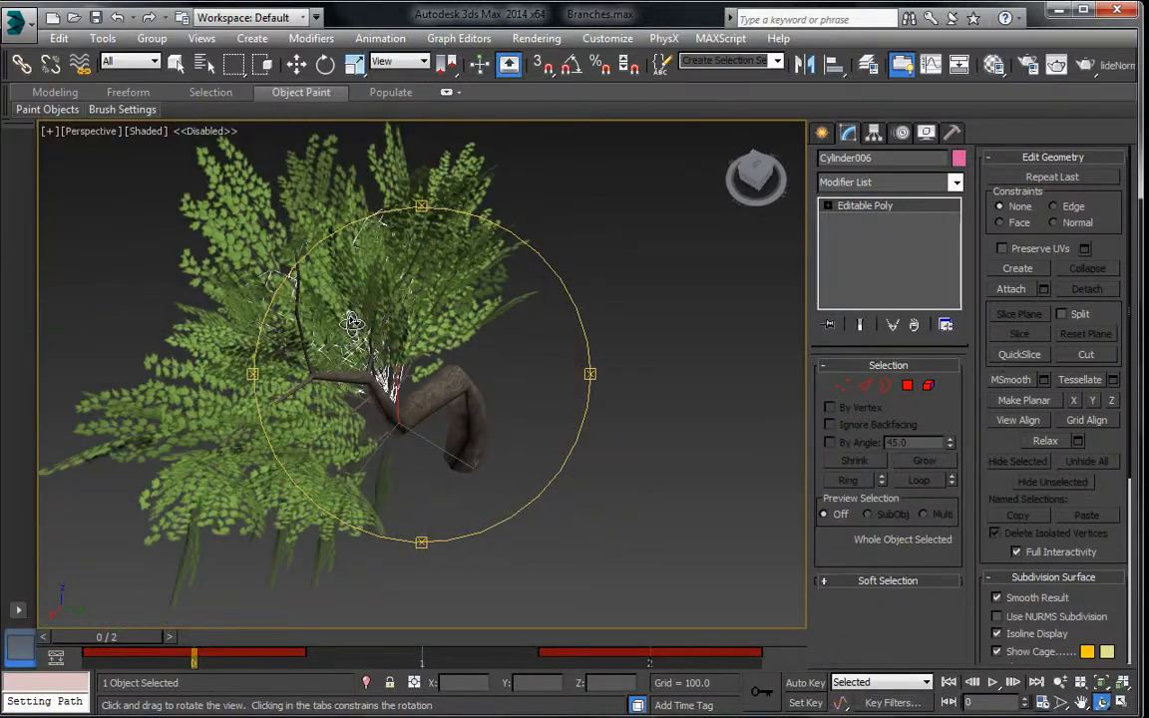
Make one rotated clone of a tall upright narrow clump so the copy leans out over the branch's bare side.
{"action": "left_click", "coordinate": [304, 62]}
{"action": "left_click", "coordinate": [324, 316]}
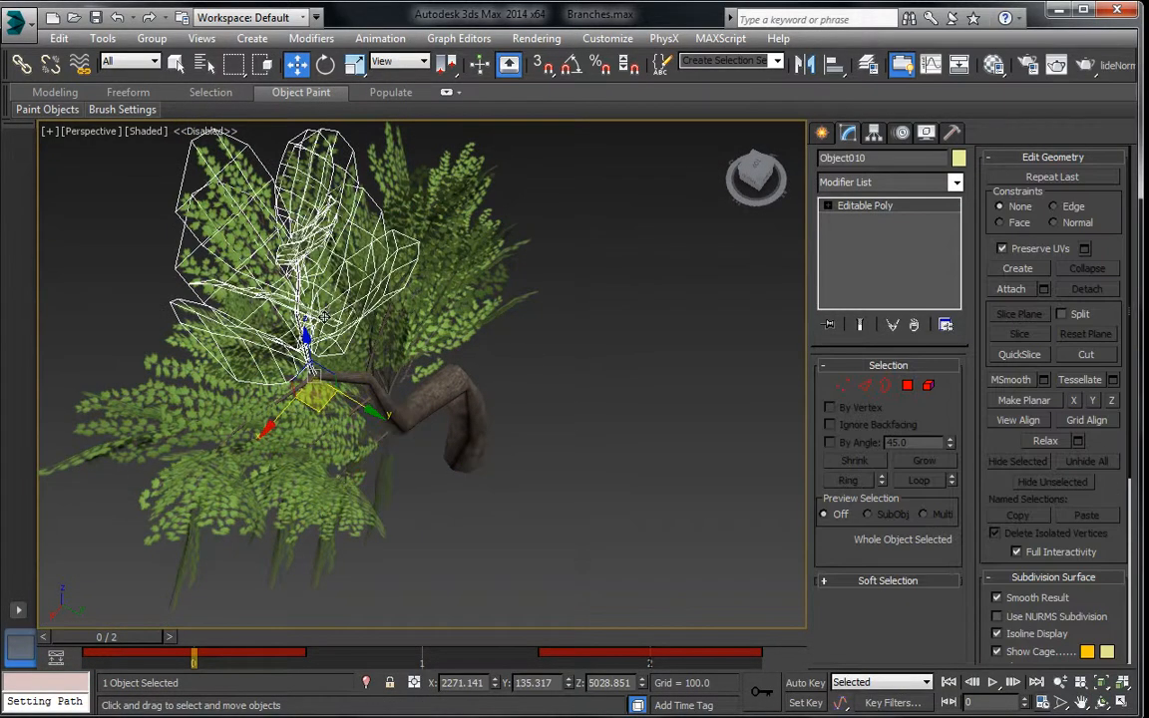
{"action": "left_click", "coordinate": [325, 64]}
{"action": "left_click", "coordinate": [352, 413]}
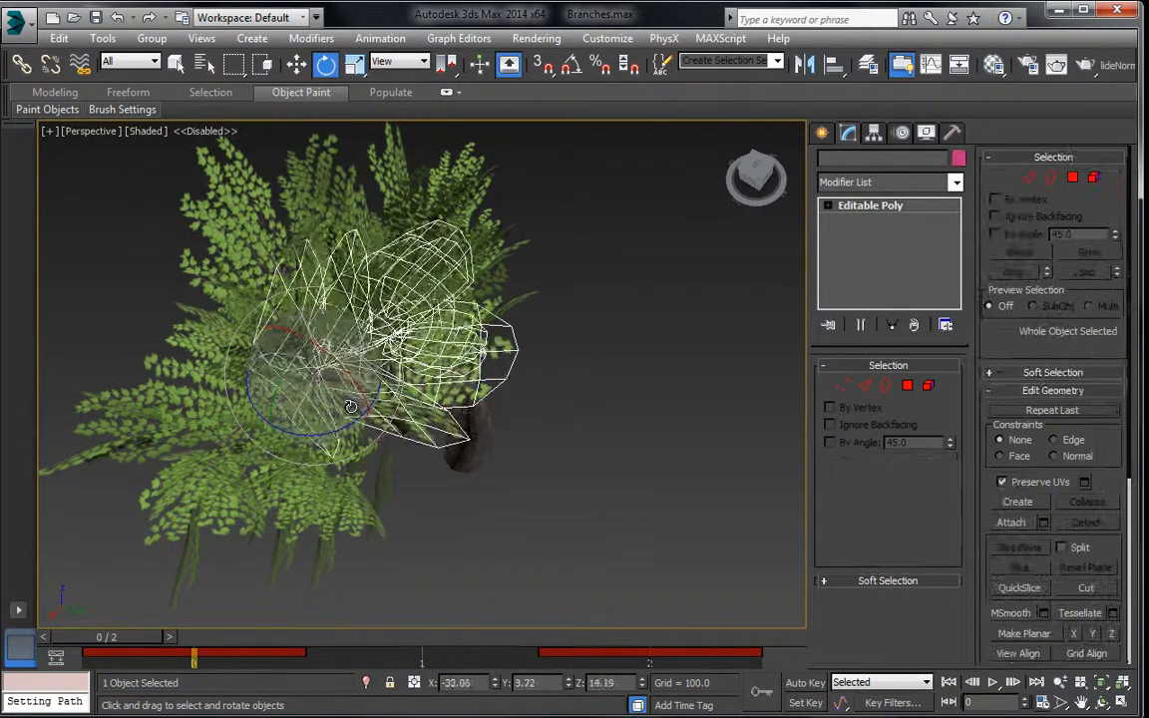
{"action": "left_click_drag", "start_coordinate": [352, 414], "coordinate": [509, 406], "text": "shift"}
{"action": "key", "text": "Return"}
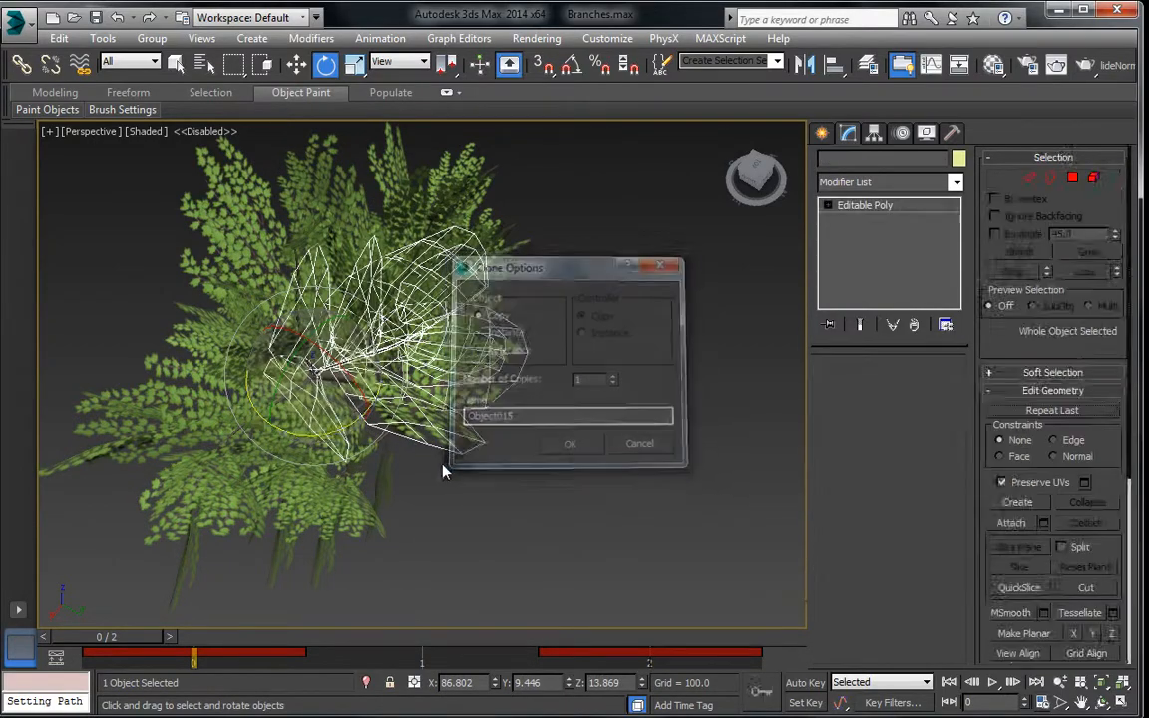
{"action": "mouse_move", "coordinate": [397, 417]}
{"action": "middle_mouse_down", "text": "alt"}
{"action": "mouse_move", "coordinate": [399, 383]}
{"action": "mouse_move", "coordinate": [363, 361]}
{"action": "mouse_move", "coordinate": [369, 459]}
{"action": "middle_mouse_up", "text": "alt"}
Make one rotated clone of the upright clump at mid-branch so the copy spreads out sideways from the branch.
{"action": "left_click", "coordinate": [296, 64]}
{"action": "left_click", "coordinate": [518, 302]}
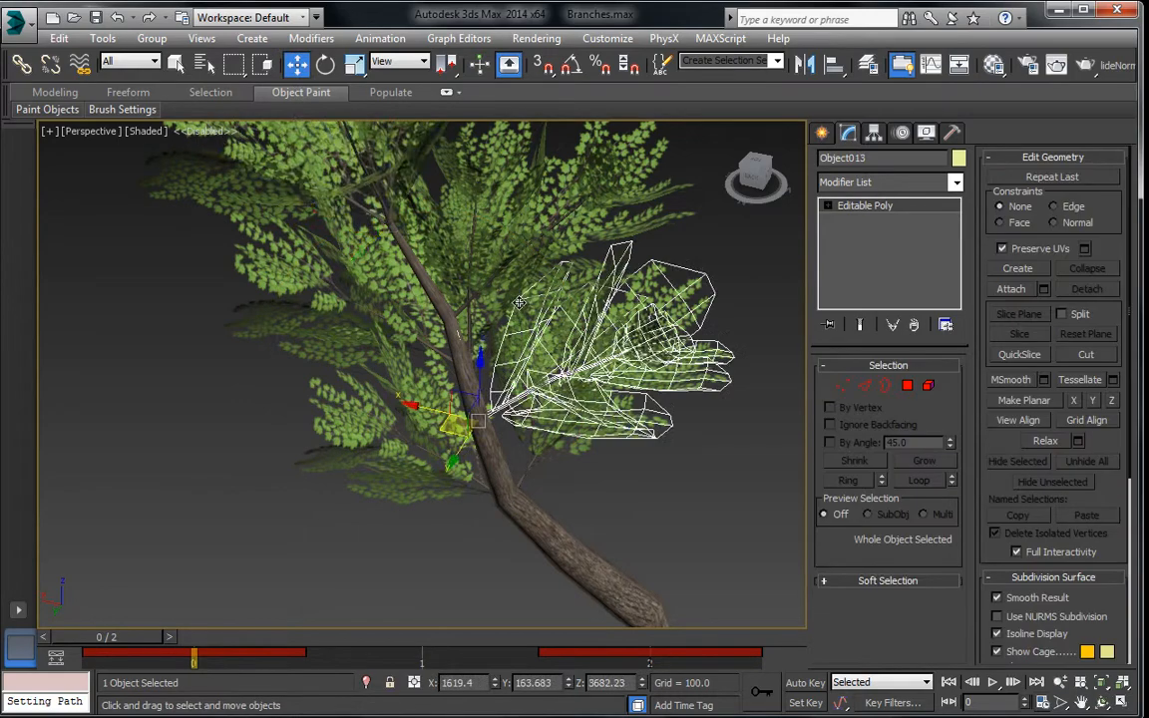
{"action": "left_click", "coordinate": [456, 257]}
{"action": "left_click", "coordinate": [325, 64]}
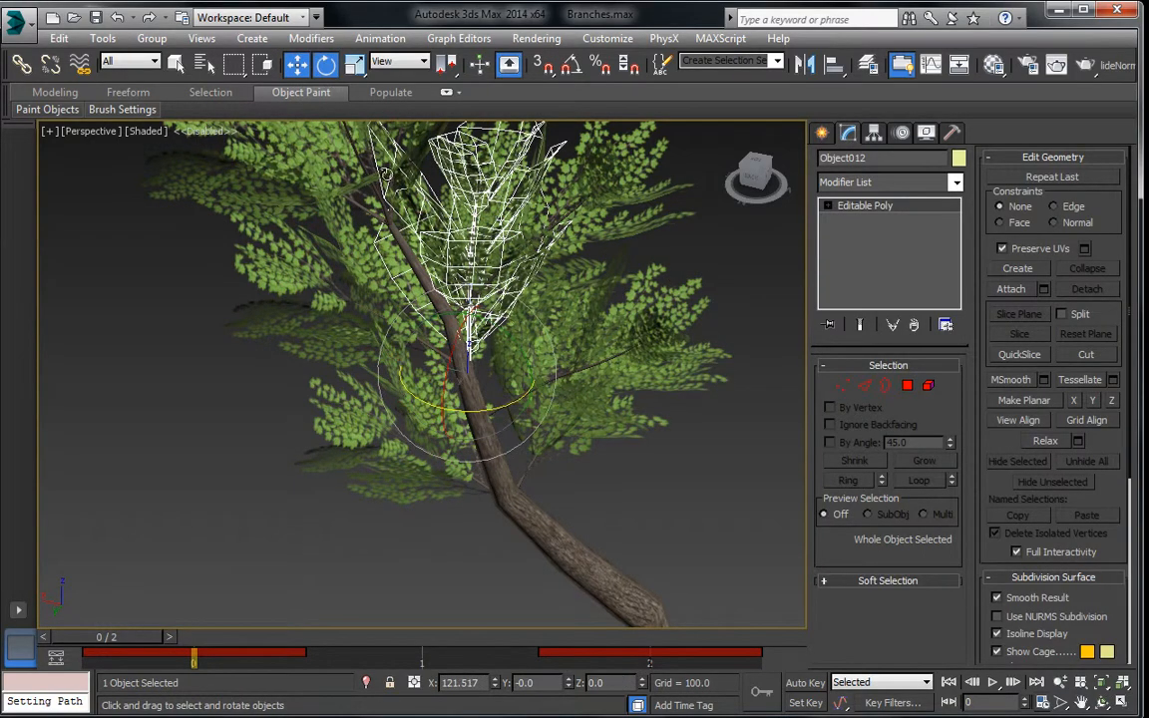
{"action": "mouse_move", "coordinate": [506, 344]}
{"action": "left_mouse_down", "text": "shift"}
{"action": "mouse_move", "coordinate": [487, 397]}
{"action": "mouse_move", "coordinate": [457, 387]}
{"action": "mouse_move", "coordinate": [451, 398]}
{"action": "left_mouse_up", "text": "shift"}
{"action": "left_click", "coordinate": [568, 445]}
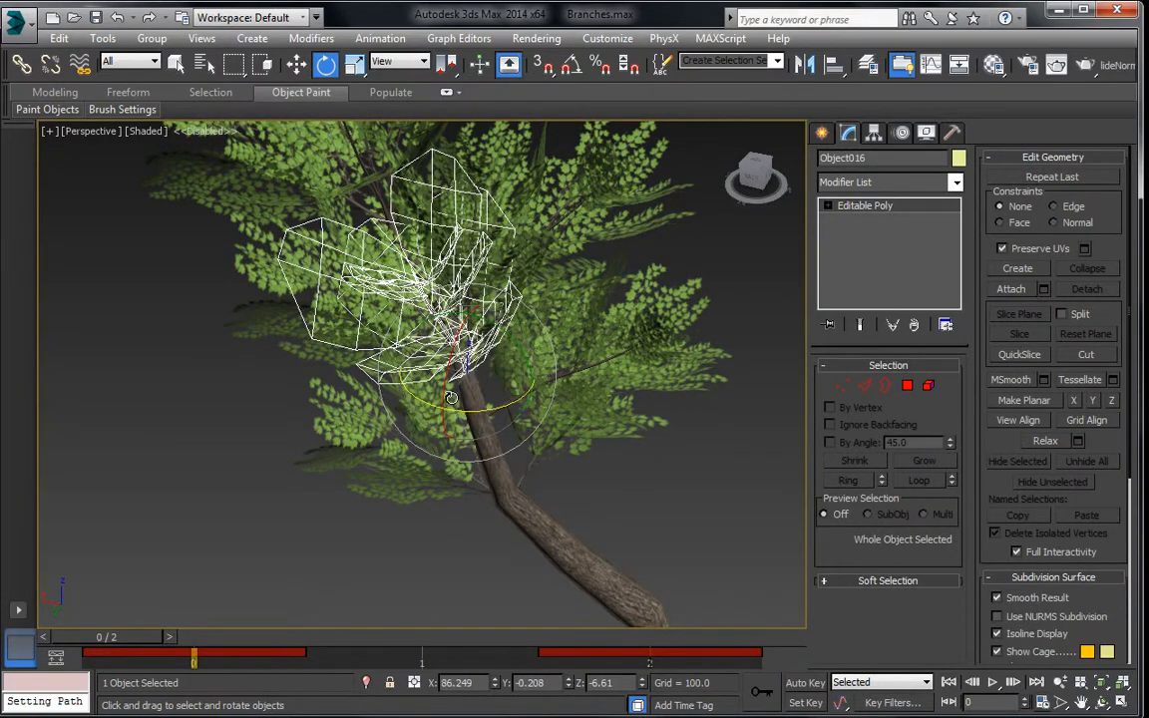
Clone the newly rotated mid-branch clump as one copy a little higher along the branch.
{"action": "left_click", "coordinate": [296, 64]}
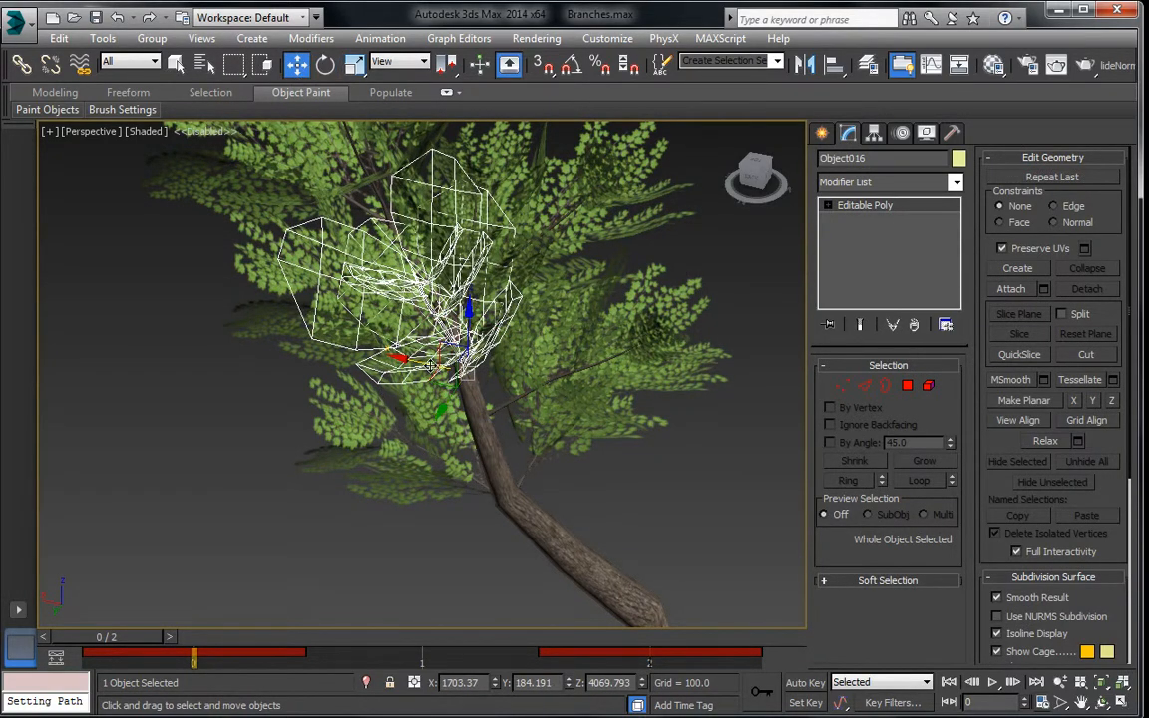
{"action": "mouse_move", "coordinate": [430, 366]}
{"action": "left_mouse_down", "text": "shift"}
{"action": "mouse_move", "coordinate": [455, 297]}
{"action": "mouse_move", "coordinate": [468, 328]}
{"action": "left_mouse_up", "text": "shift"}
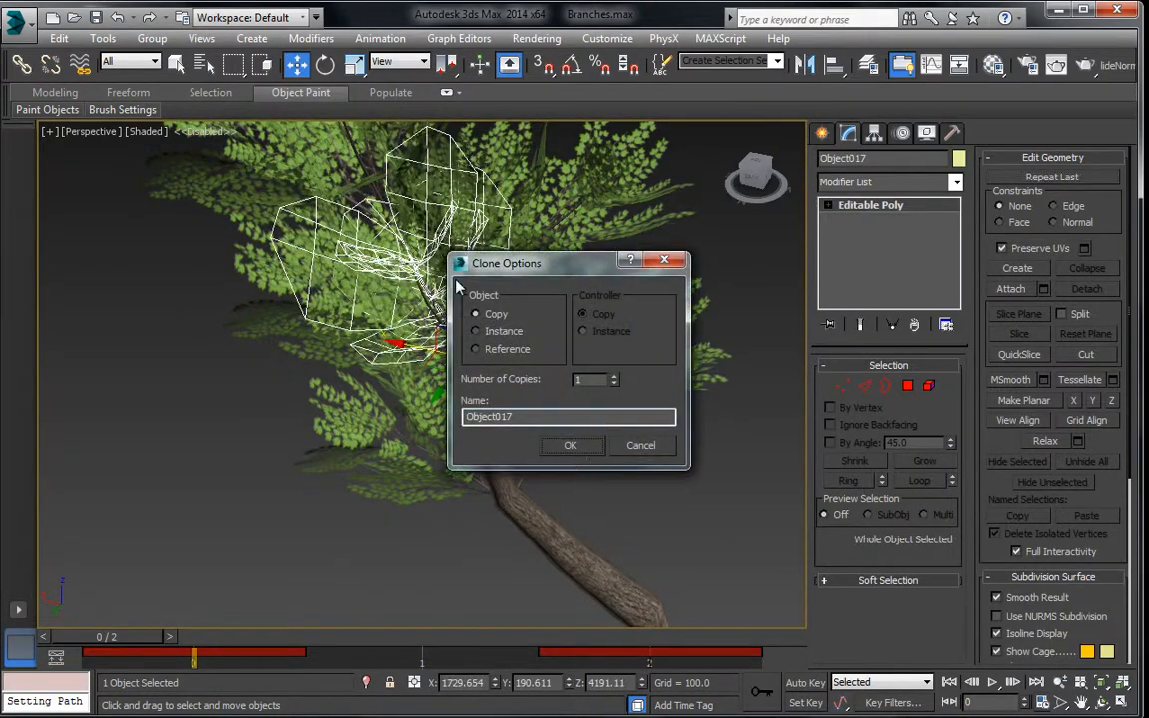
{"action": "left_click", "coordinate": [569, 445]}
Spread the two overlapping clumps by moving the new copy up and the original down along the branch.
{"action": "left_click", "coordinate": [485, 376]}
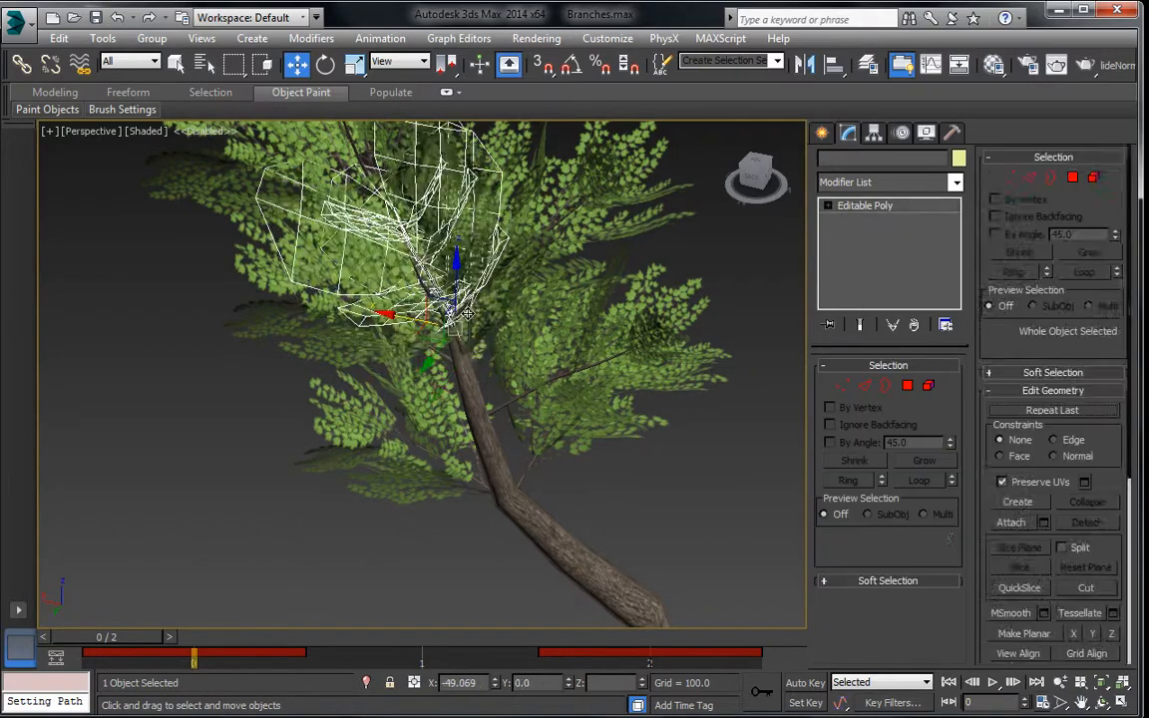
{"action": "left_click_drag", "start_coordinate": [484, 376], "coordinate": [658, 585]}
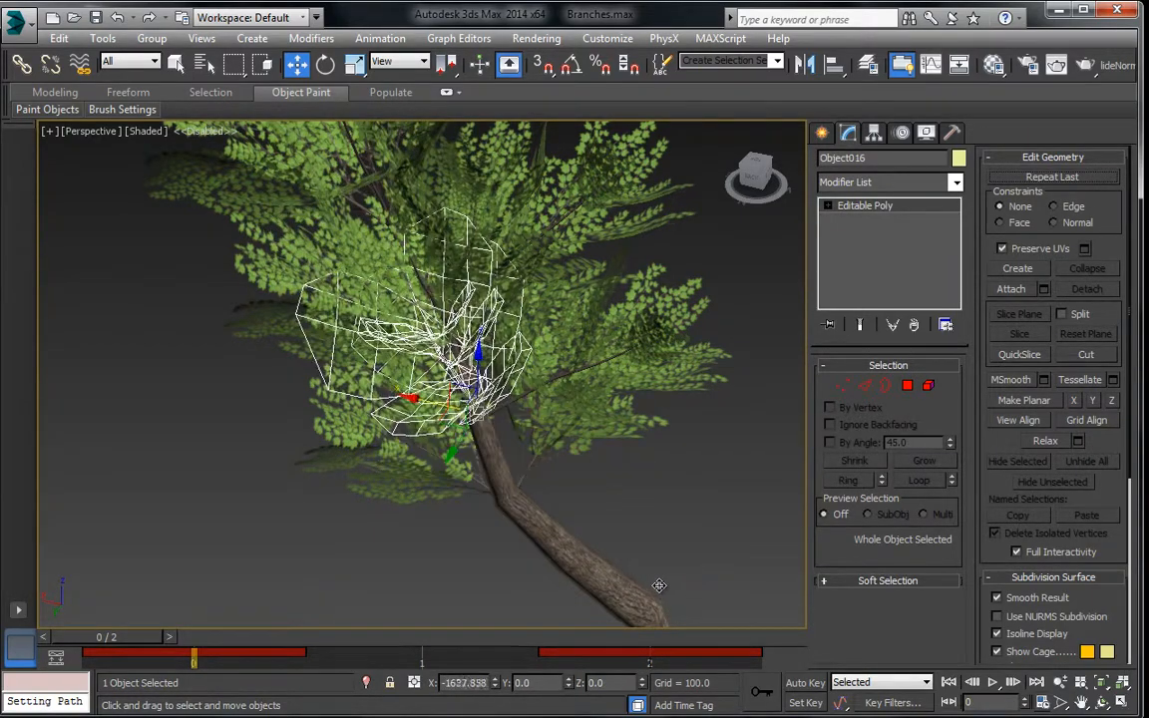
{"action": "left_click_drag", "start_coordinate": [478, 363], "coordinate": [496, 399]}
{"action": "middle_click_drag", "start_coordinate": [495, 399], "coordinate": [208, 311], "text": "alt"}
Set the rotation reference coordinate system to Local and tilt the lower mid-branch clump outward and down.
{"action": "left_click", "coordinate": [327, 65]}
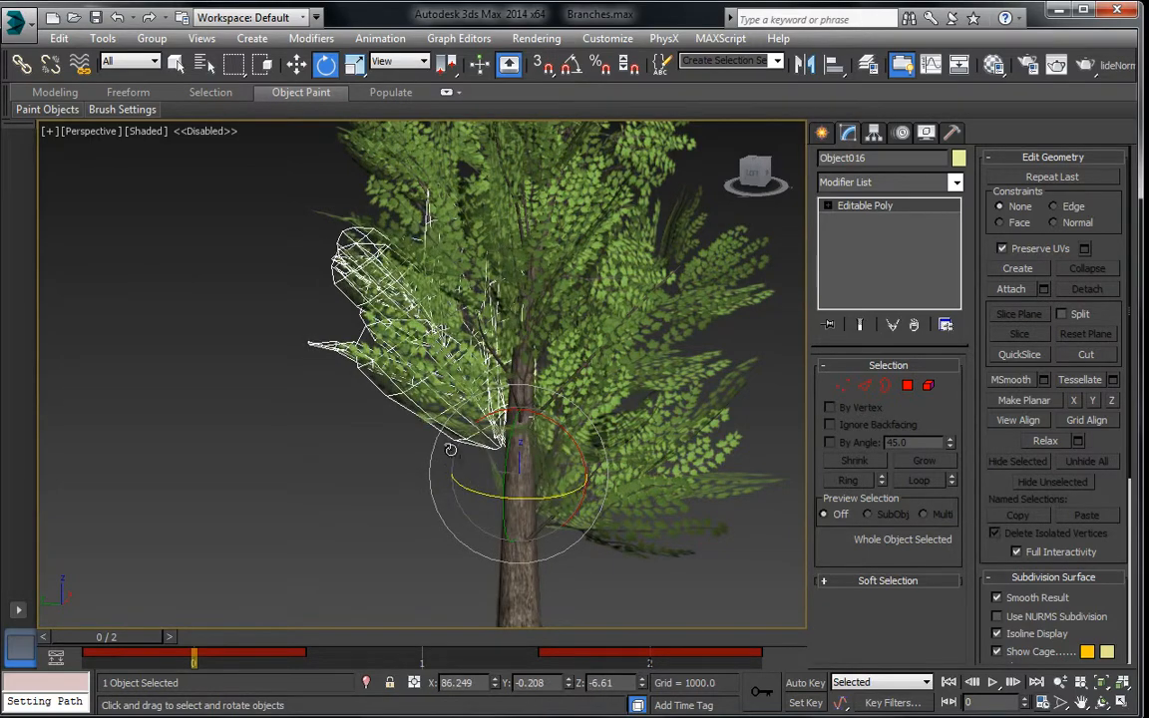
{"action": "left_click", "coordinate": [399, 62]}
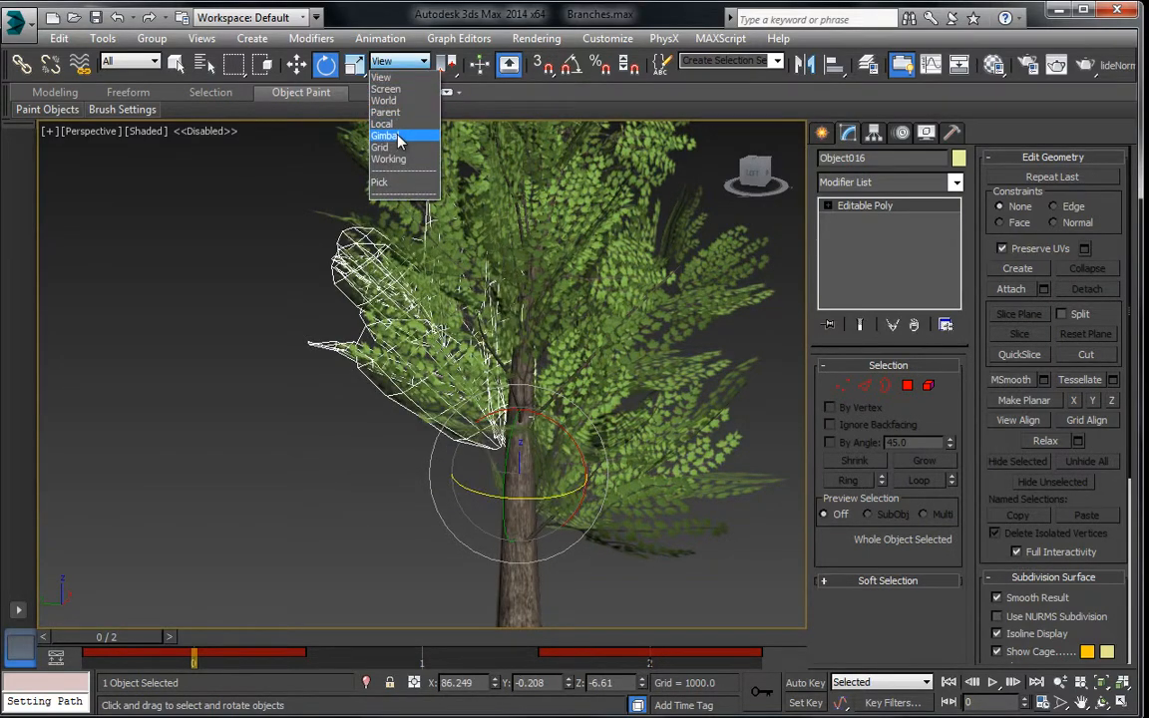
{"action": "left_click", "coordinate": [391, 124]}
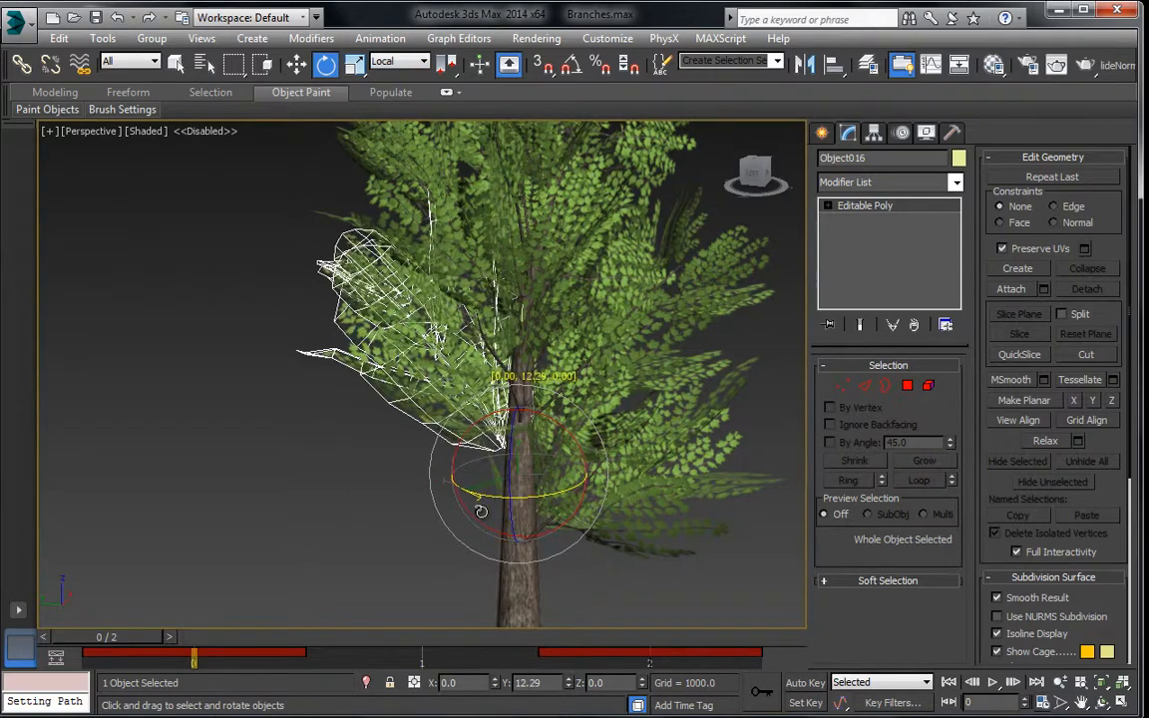
{"action": "left_click_drag", "start_coordinate": [451, 456], "coordinate": [449, 444]}
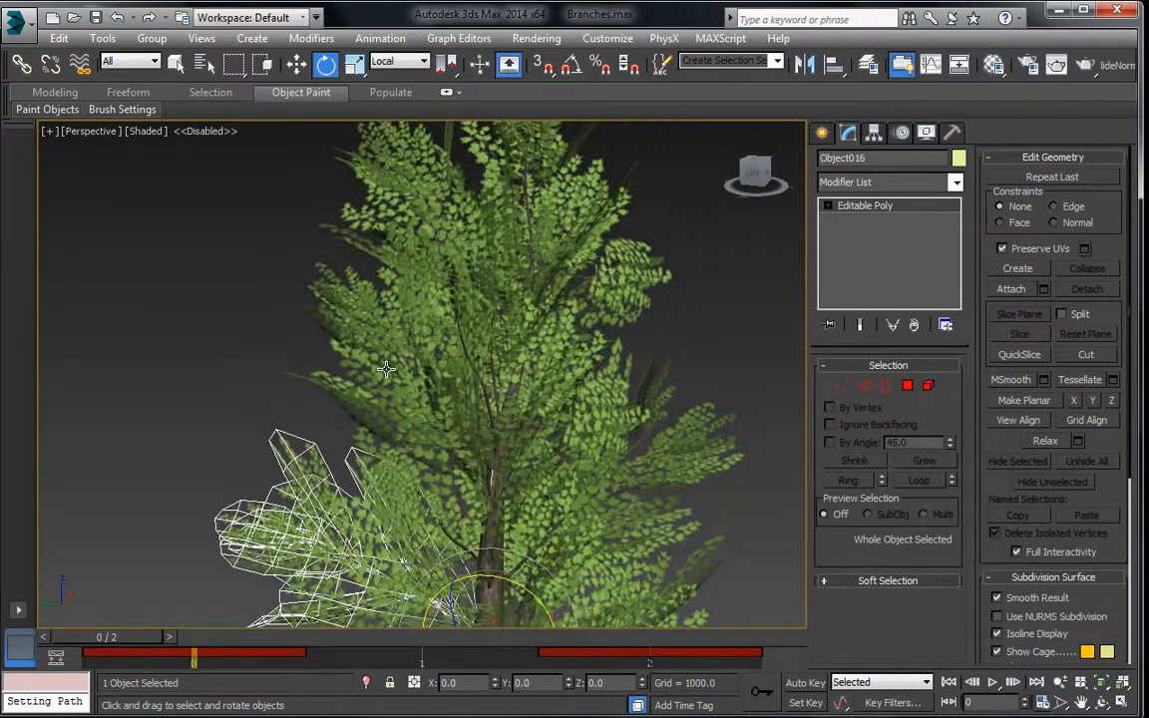
Rotate the narrow clump on the right side slightly and tilt the lowest wide clump downward away from the trunk.
{"action": "left_click", "coordinate": [459, 321]}
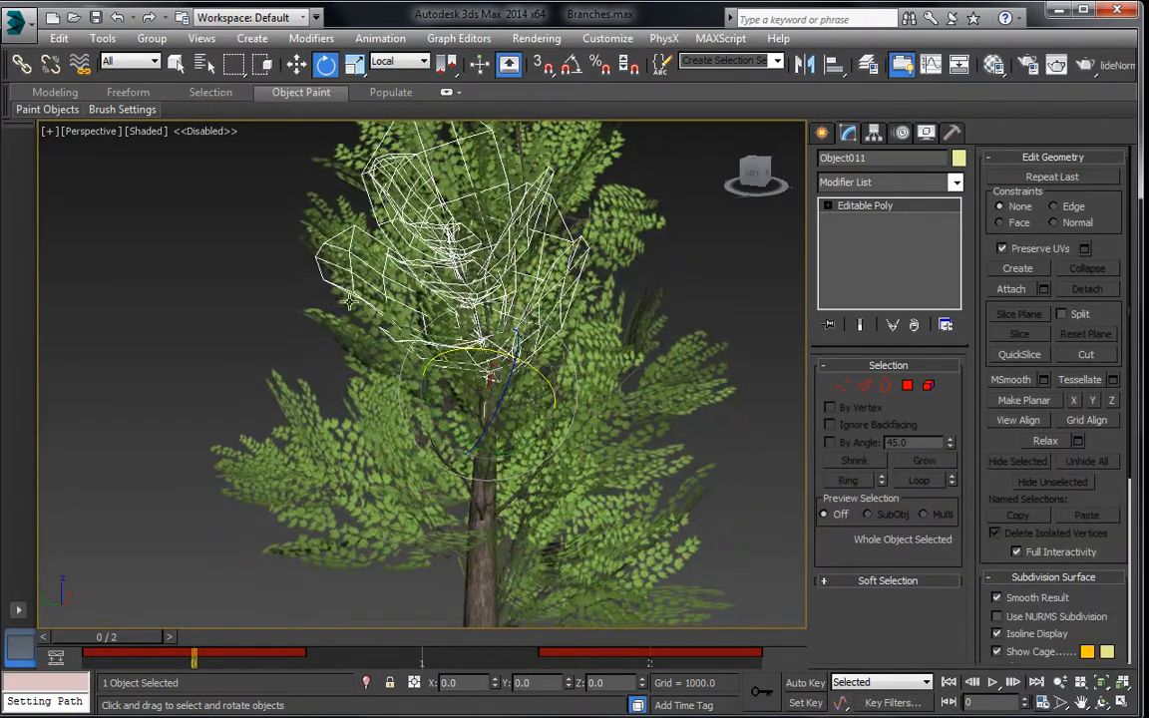
{"action": "left_click", "coordinate": [289, 211]}
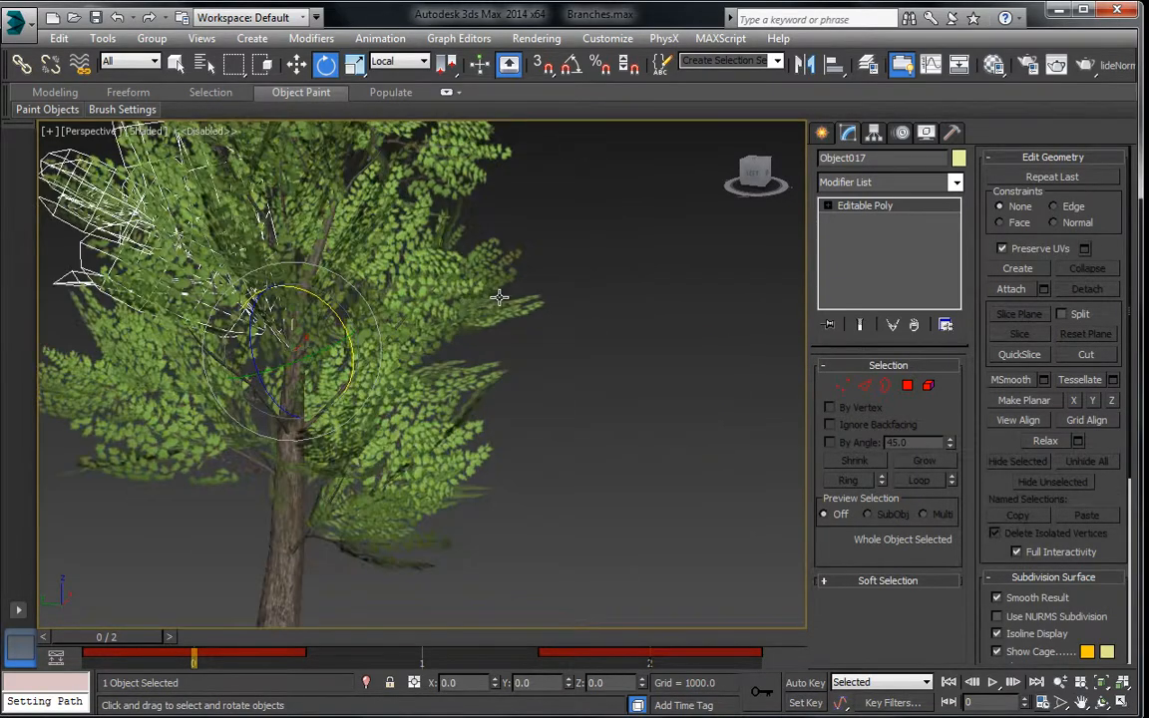
{"action": "left_click", "coordinate": [527, 346]}
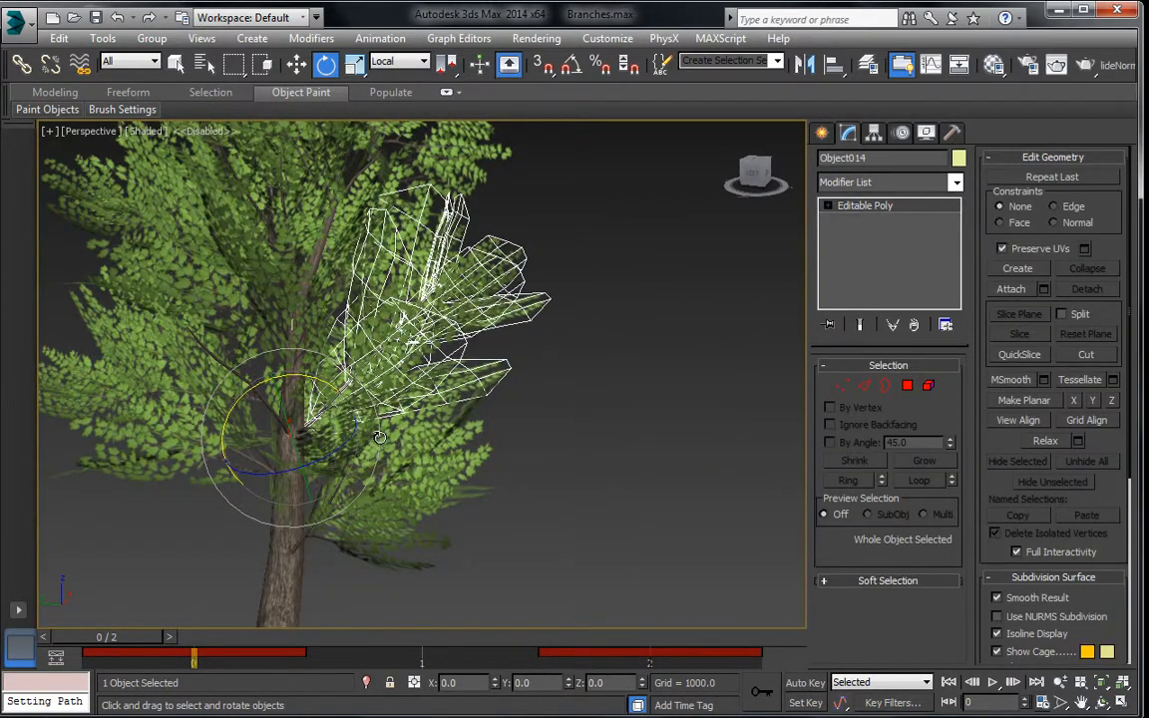
{"action": "left_click_drag", "start_coordinate": [379, 436], "coordinate": [390, 423]}
{"action": "left_click_drag", "start_coordinate": [390, 423], "coordinate": [394, 419]}
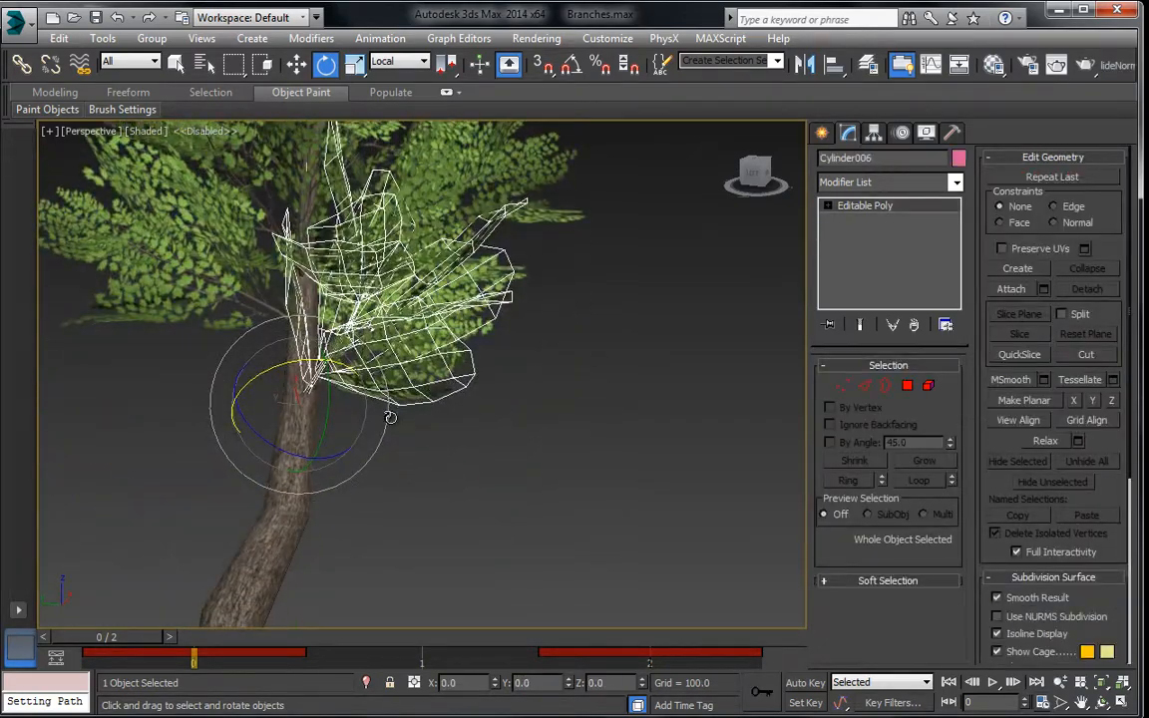
{"action": "left_click_drag", "start_coordinate": [352, 376], "coordinate": [393, 477]}
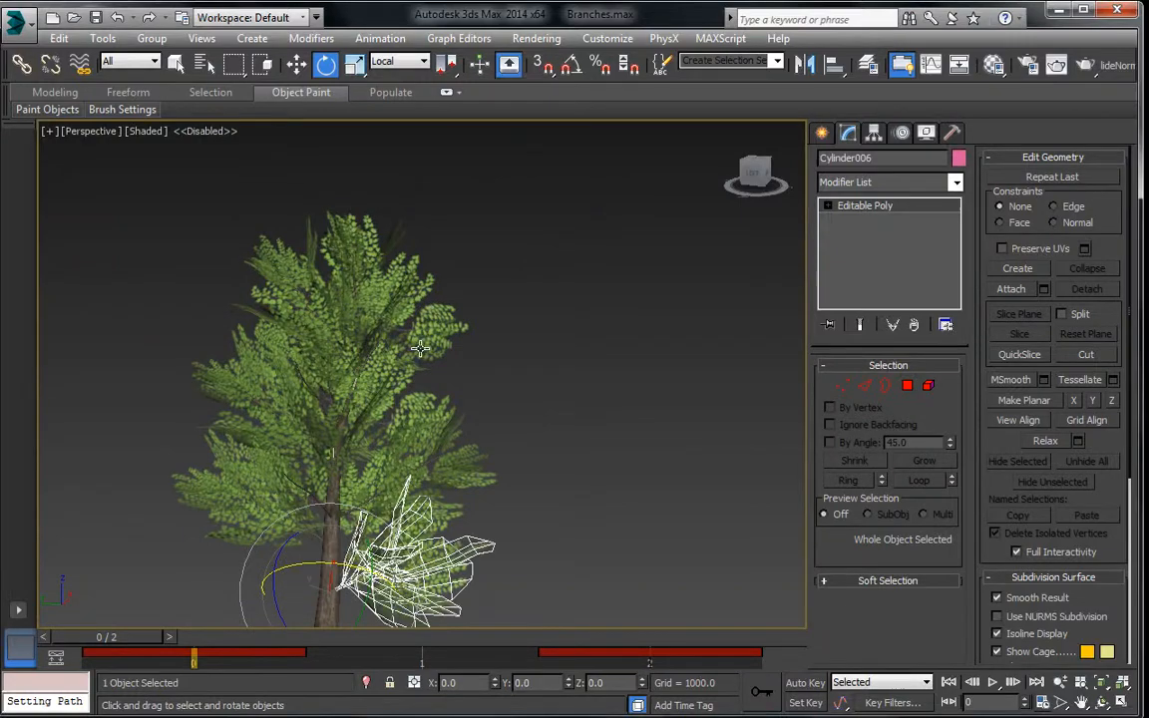
Select the wide clump high on the right side and rotate it outward away from the branch.
{"action": "left_click", "coordinate": [420, 348]}
{"action": "left_click", "coordinate": [410, 390]}
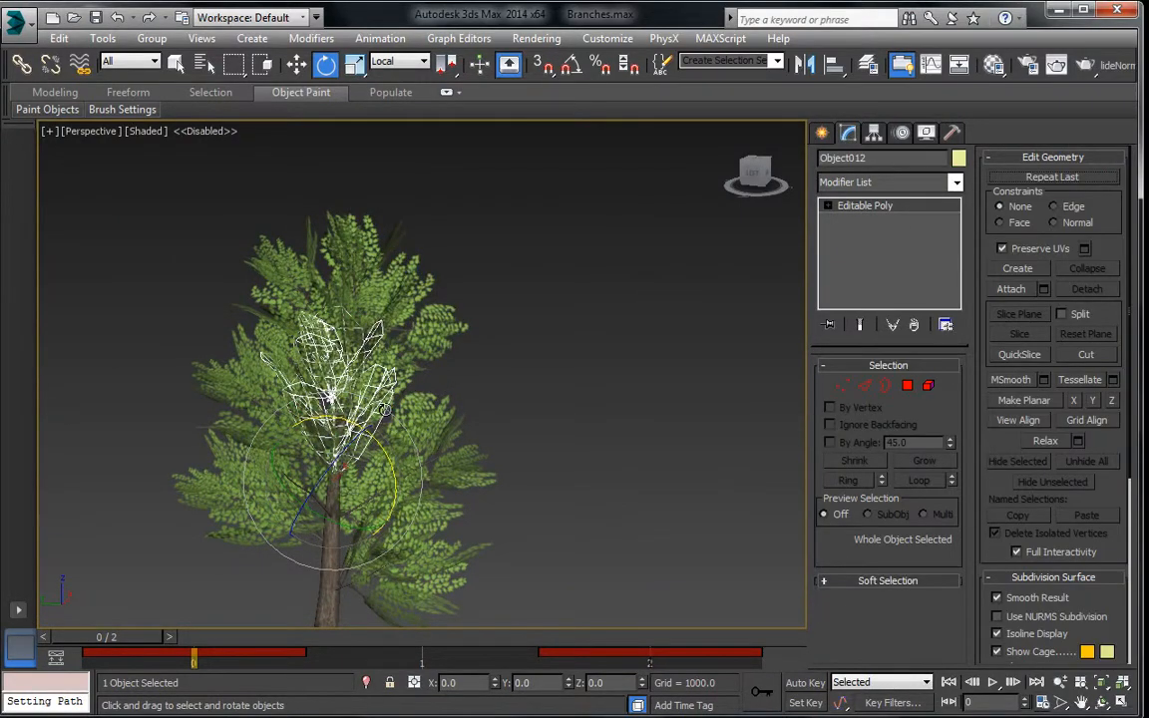
{"action": "left_click", "coordinate": [425, 348]}
{"action": "left_click_drag", "start_coordinate": [442, 383], "coordinate": [450, 443]}
{"action": "middle_click_drag", "start_coordinate": [468, 424], "coordinate": [399, 255]}
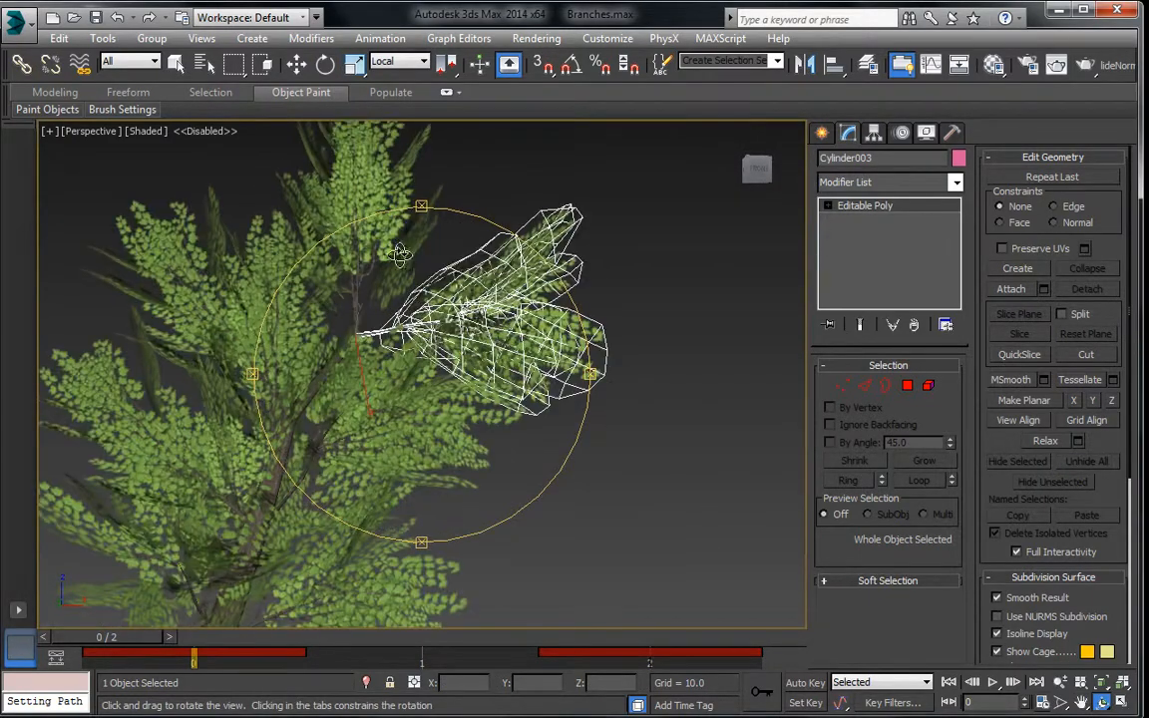
Resize the wide clump high on the right, a lower clump and the narrow clump midway up the branch's left side.
{"action": "left_click", "coordinate": [355, 64]}
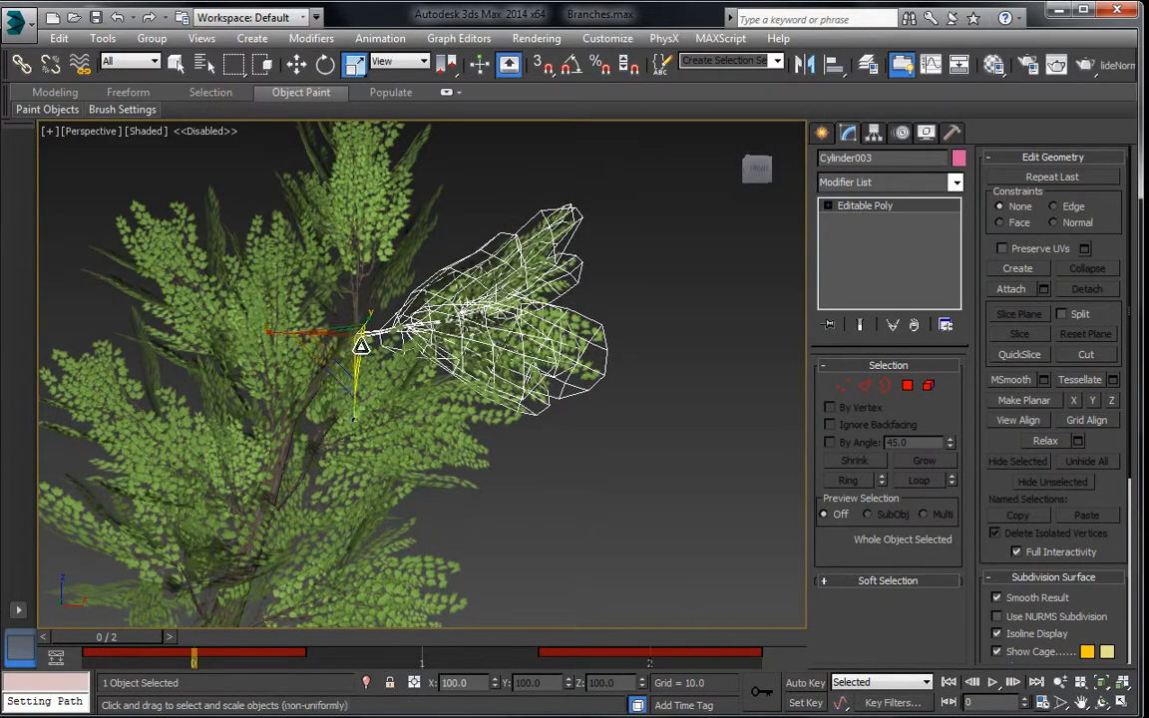
{"action": "left_click_drag", "start_coordinate": [342, 344], "coordinate": [341, 328]}
{"action": "middle_click_drag", "start_coordinate": [358, 540], "coordinate": [367, 418]}
{"action": "left_click", "coordinate": [367, 418]}
{"action": "left_click_drag", "start_coordinate": [205, 537], "coordinate": [212, 514]}
{"action": "left_click", "coordinate": [235, 283]}
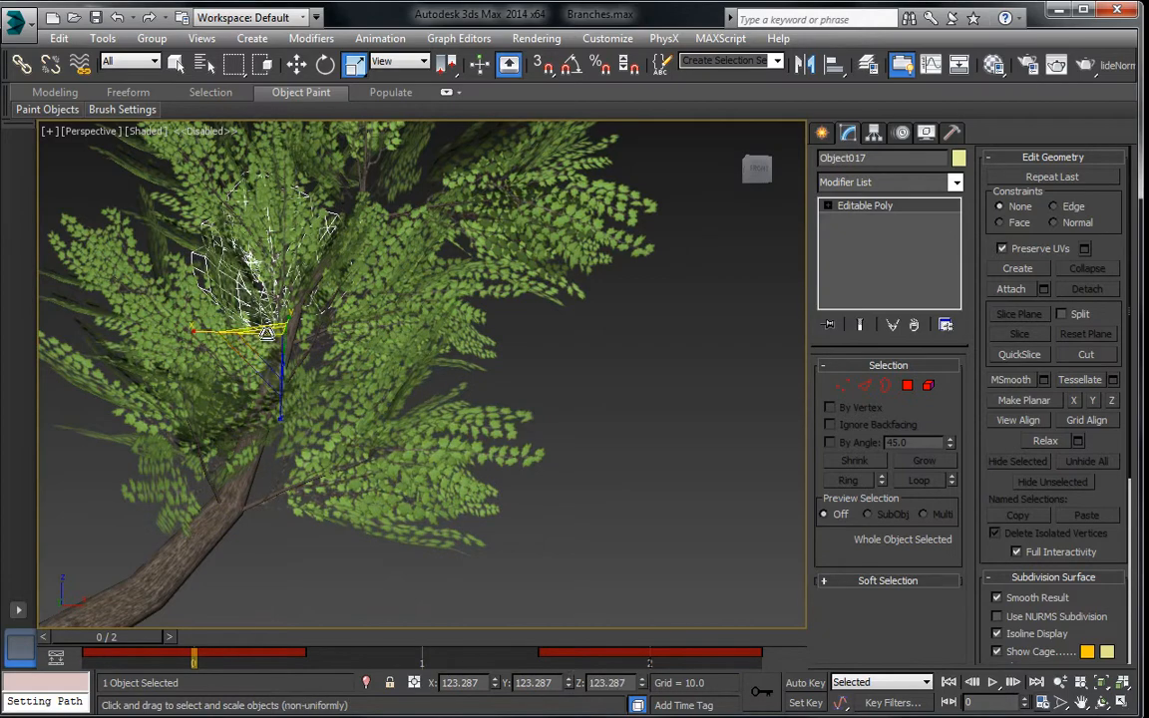
{"action": "left_click_drag", "start_coordinate": [264, 331], "coordinate": [256, 361]}
Scale up the lowest wide clump on the left side of the branch uniformly.
{"action": "scroll", "coordinate": [324, 295], "scroll_direction": "down", "scroll_amount": 4}
{"action": "left_click", "coordinate": [336, 223]}
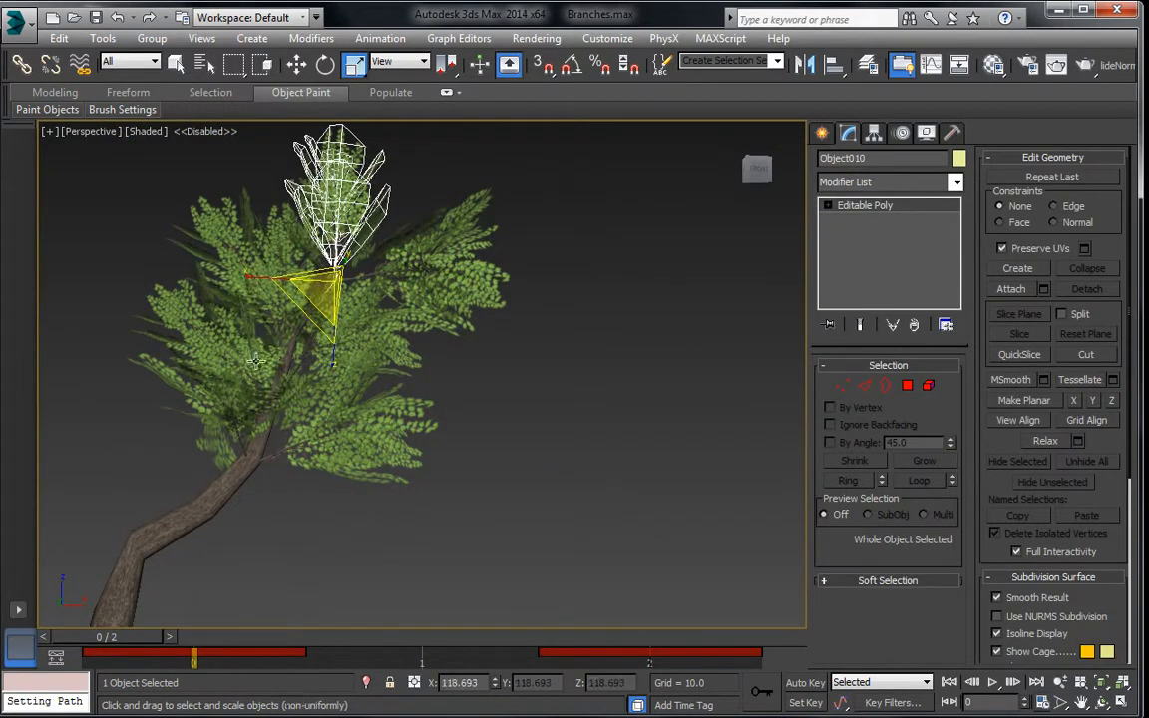
{"action": "left_click", "coordinate": [207, 399]}
{"action": "left_click_drag", "start_coordinate": [241, 453], "coordinate": [240, 418]}
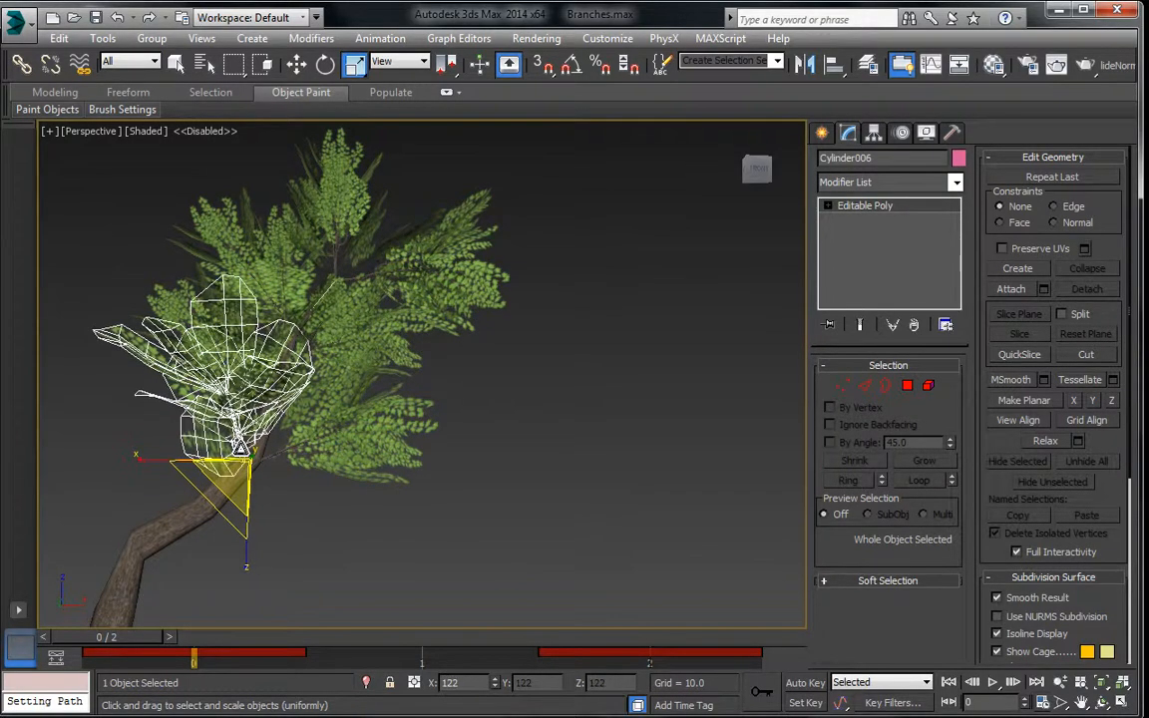
Move the enlarged lowest wide clump so that its stem meets the trunk.
{"action": "middle_click_drag", "start_coordinate": [294, 457], "coordinate": [253, 282], "text": "alt"}
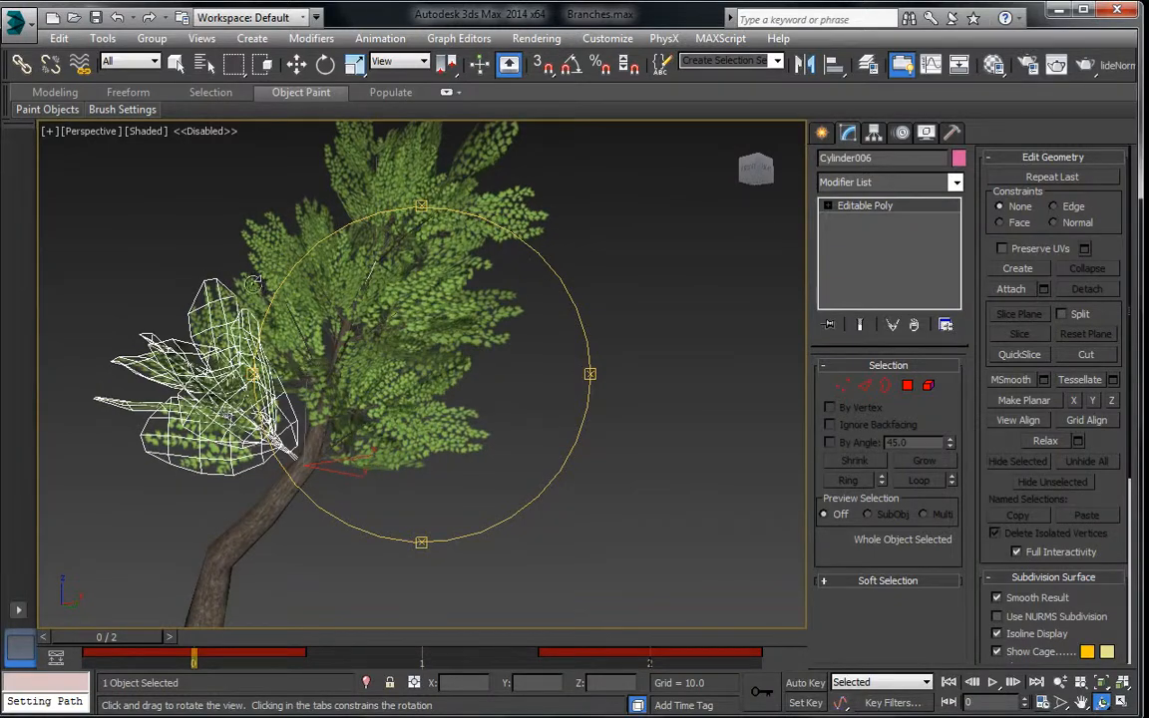
{"action": "left_click", "coordinate": [296, 65]}
{"action": "middle_click_drag", "start_coordinate": [306, 341], "coordinate": [349, 382], "text": "alt"}
{"action": "mouse_move", "coordinate": [325, 385]}
{"action": "left_mouse_down"}
{"action": "mouse_move", "coordinate": [283, 385]}
{"action": "mouse_move", "coordinate": [436, 390]}
{"action": "mouse_move", "coordinate": [331, 405]}
{"action": "mouse_move", "coordinate": [349, 409]}
{"action": "mouse_move", "coordinate": [317, 402]}
{"action": "left_mouse_up"}
{"action": "left_click", "coordinate": [296, 64]}
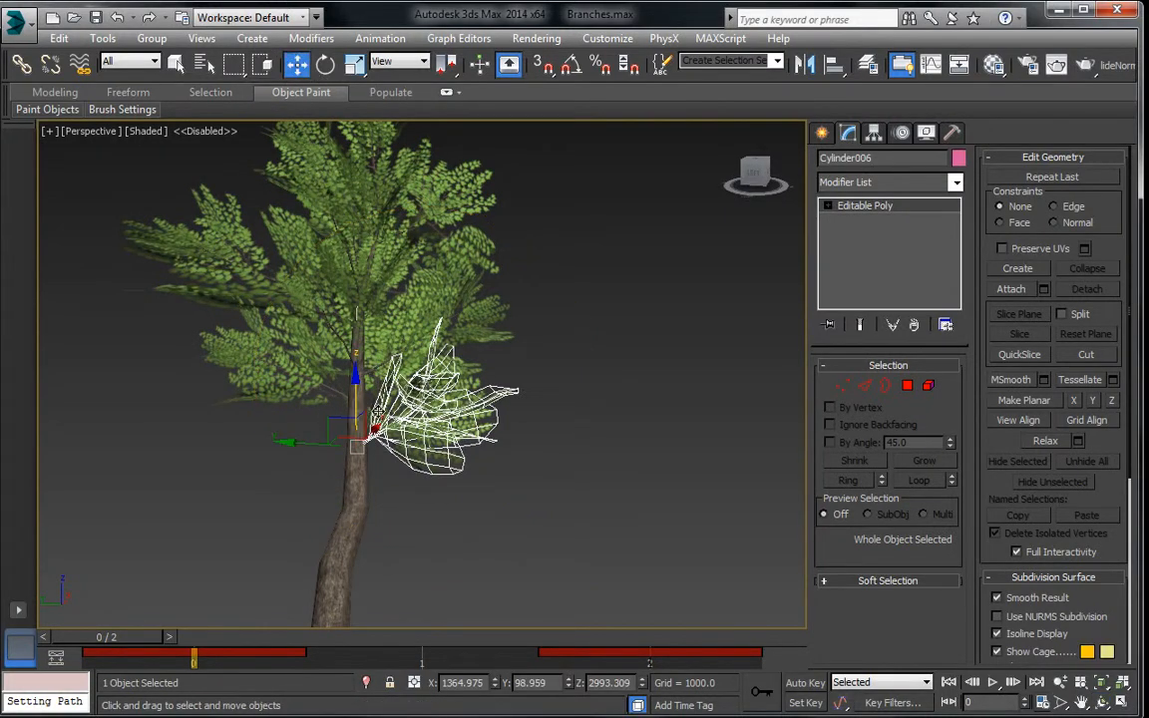
Clone the lowest wide clump as a single copy by rotating it about 65 degrees around the trunk in the Local coordinate system.
{"action": "left_click", "coordinate": [325, 65]}
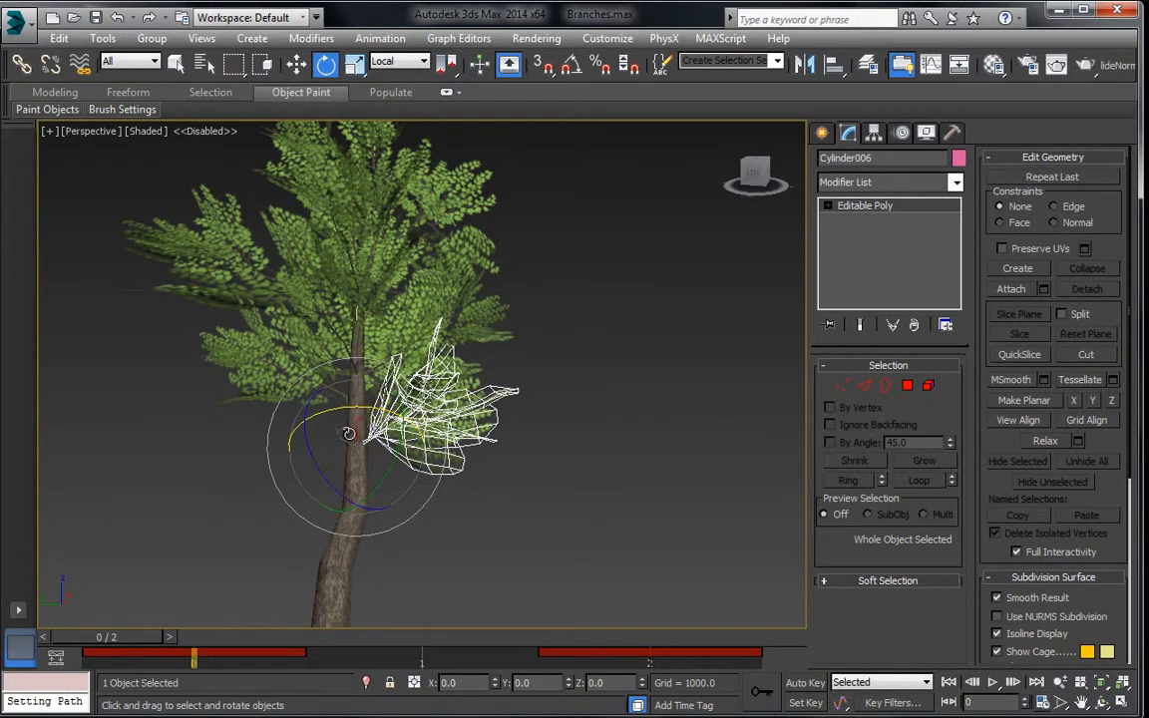
{"action": "mouse_move", "coordinate": [348, 433]}
{"action": "left_mouse_down", "text": "shift"}
{"action": "mouse_move", "coordinate": [225, 426]}
{"action": "mouse_move", "coordinate": [176, 466]}
{"action": "mouse_move", "coordinate": [362, 479]}
{"action": "left_mouse_up", "text": "shift"}
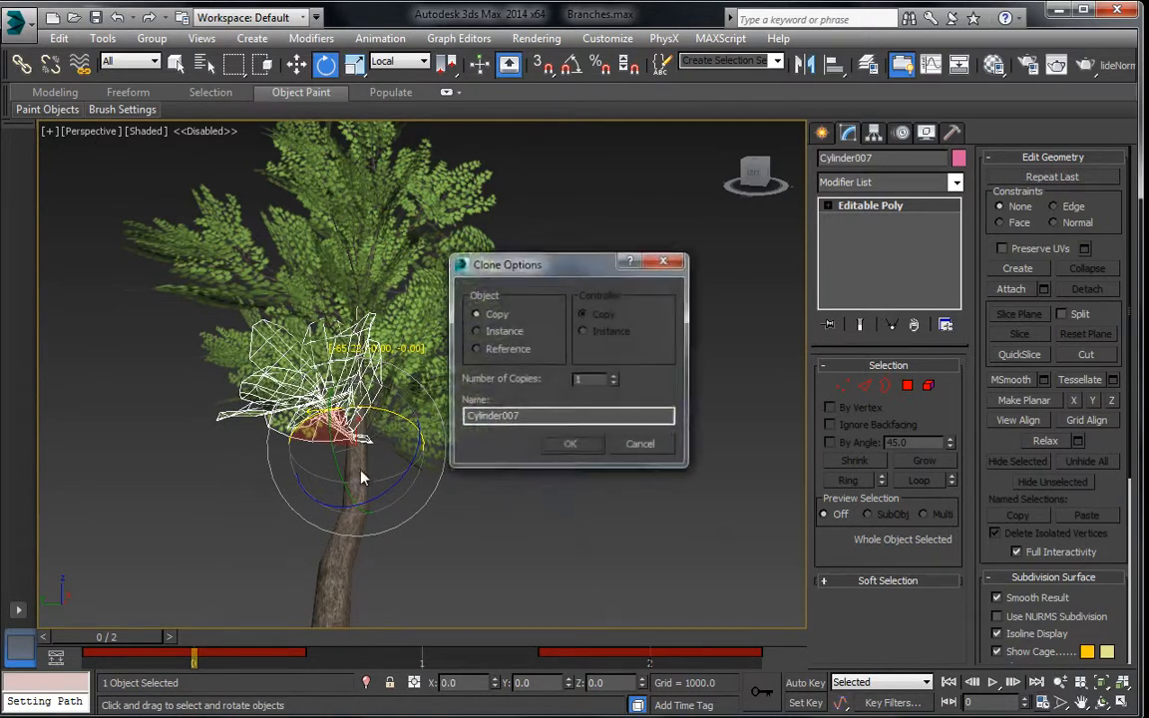
{"action": "left_click", "coordinate": [566, 445]}
Tilt the new wide copy downward away from the trunk and deselect it.
{"action": "middle_click_drag", "start_coordinate": [535, 464], "coordinate": [449, 467], "text": "alt"}
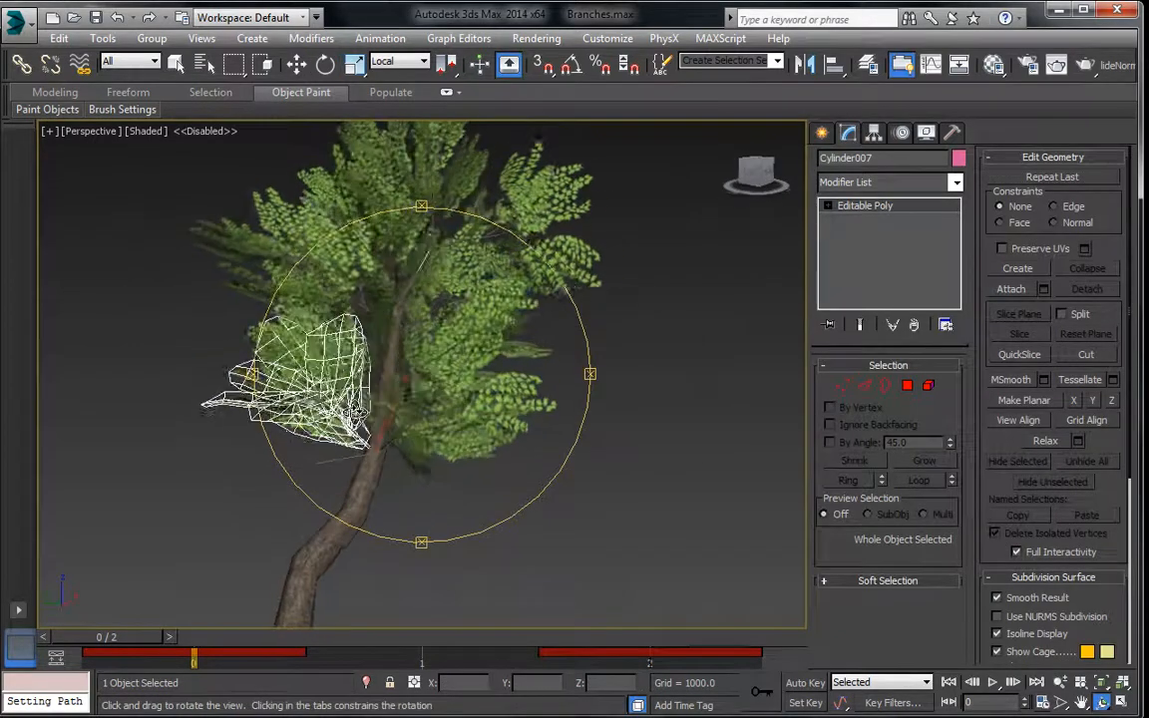
{"action": "middle_click_drag", "start_coordinate": [356, 412], "coordinate": [313, 419], "text": "alt"}
{"action": "left_click", "coordinate": [325, 64]}
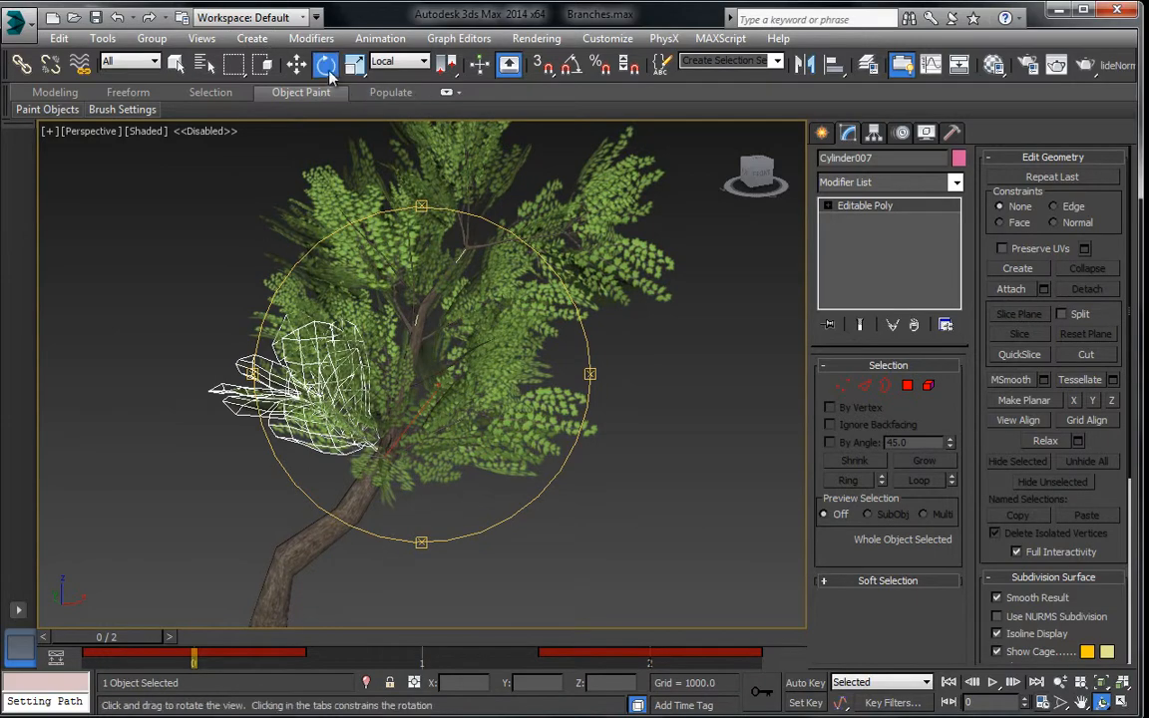
{"action": "left_click_drag", "start_coordinate": [322, 460], "coordinate": [329, 431]}
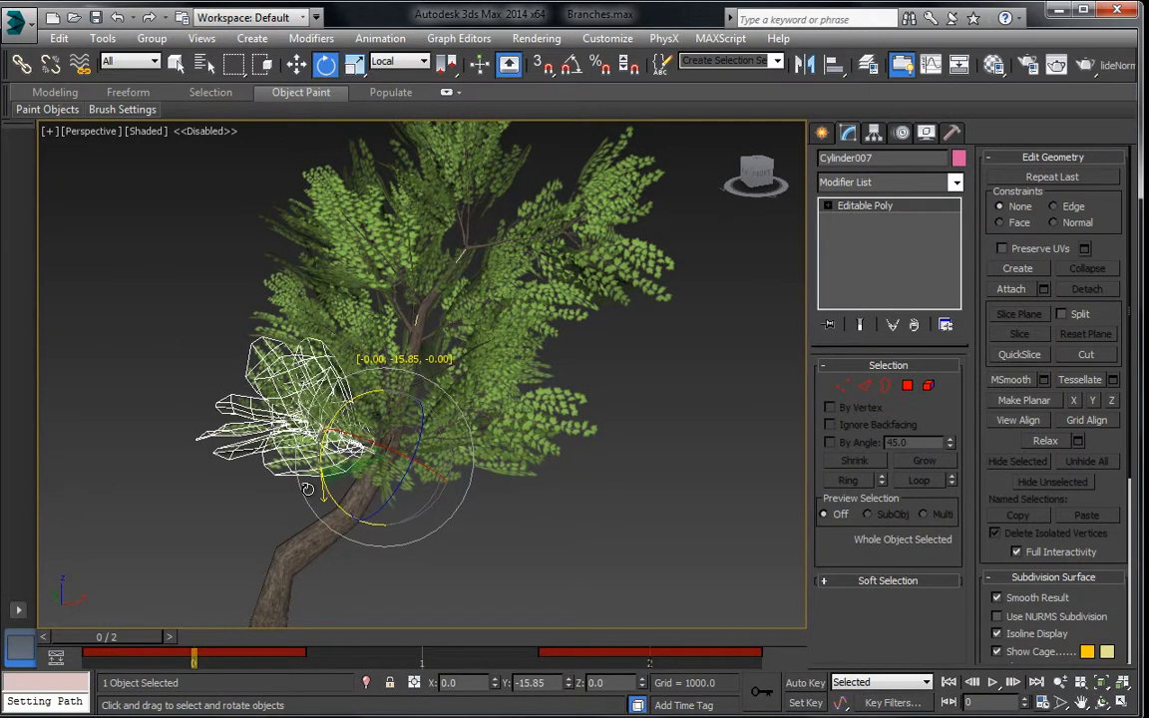
{"action": "left_click", "coordinate": [675, 348]}
Show the tree in the Front wireframe view and open the trunk's path line, Line001, for vertex editing.
{"action": "scroll", "coordinate": [611, 413], "scroll_direction": "down", "scroll_amount": 5}
{"action": "middle_click_drag", "start_coordinate": [620, 351], "coordinate": [547, 388]}
{"action": "key", "text": "f"}
{"action": "scroll", "coordinate": [546, 388], "scroll_direction": "up", "scroll_amount": 5}
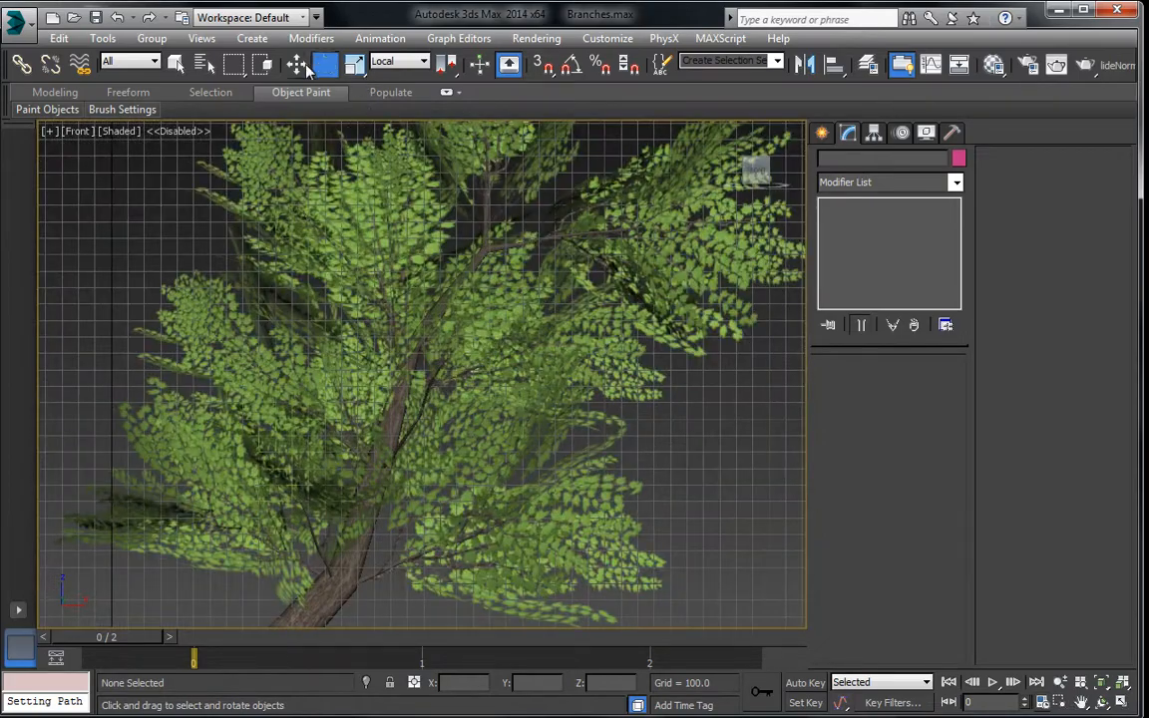
{"action": "key", "text": "w"}
{"action": "key", "text": "F3"}
{"action": "left_click", "coordinate": [394, 409]}
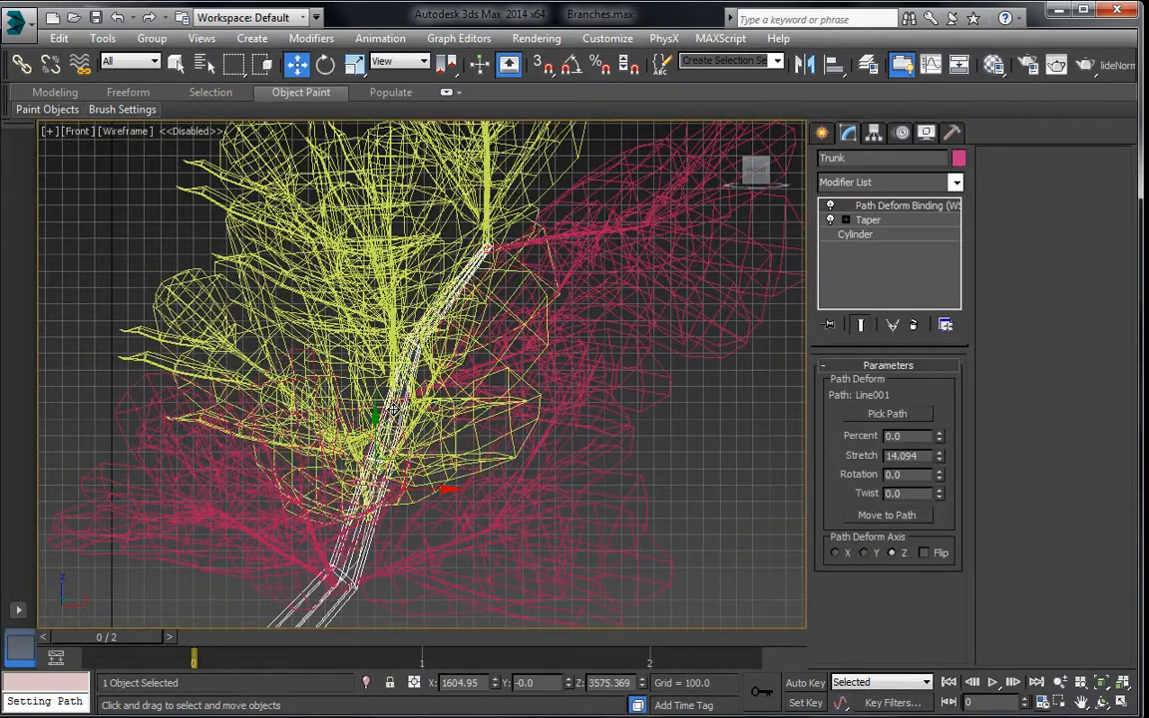
{"action": "left_click", "coordinate": [395, 409]}
{"action": "left_click", "coordinate": [396, 411]}
{"action": "scroll", "coordinate": [399, 424], "scroll_direction": "up", "scroll_amount": 4}
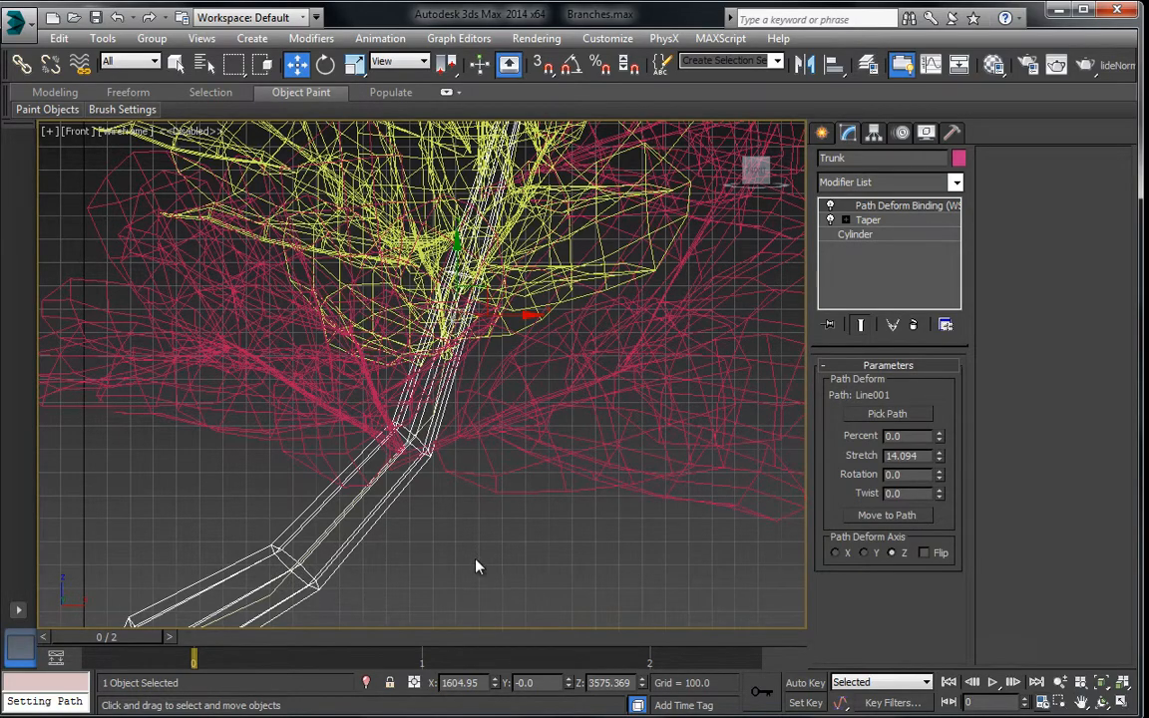
{"action": "scroll", "coordinate": [341, 439], "scroll_direction": "up", "scroll_amount": 5}
{"action": "left_click", "coordinate": [351, 435]}
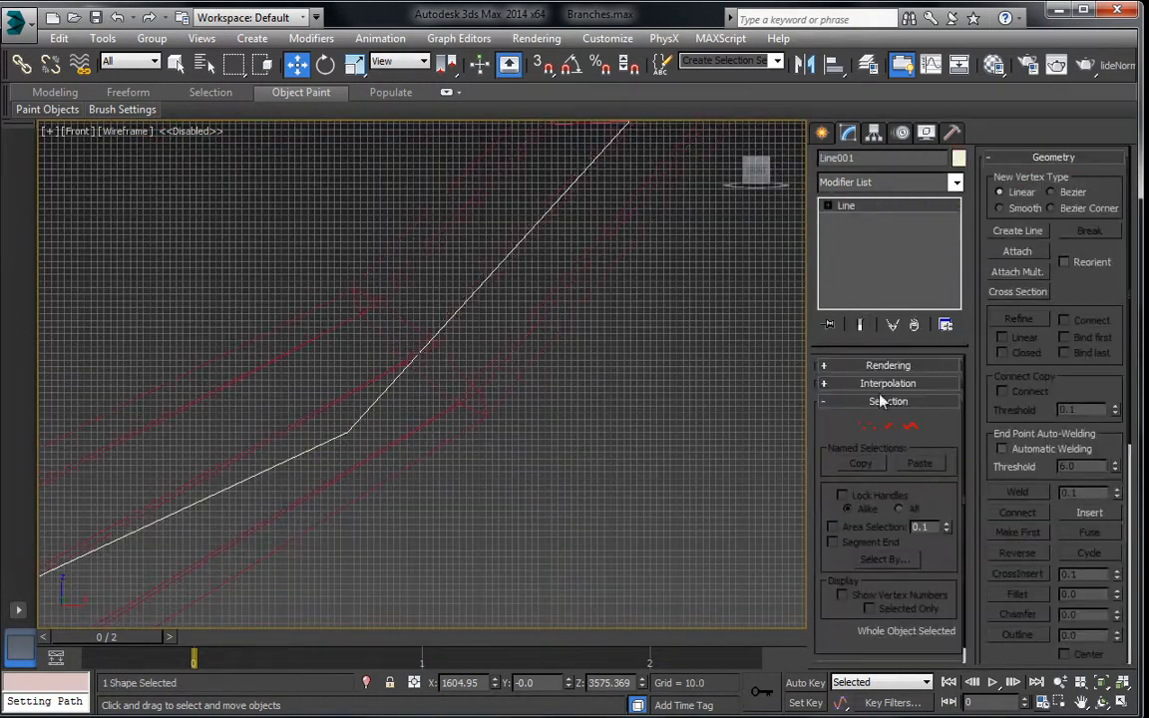
{"action": "left_click", "coordinate": [859, 428]}
Adjust the upper vertices of the path line in shaded display, leave vertex editing and deselect the line.
{"action": "scroll", "coordinate": [468, 372], "scroll_direction": "down", "scroll_amount": 6}
{"action": "key", "text": "F3"}
{"action": "scroll", "coordinate": [472, 396], "scroll_direction": "up", "scroll_amount": 4}
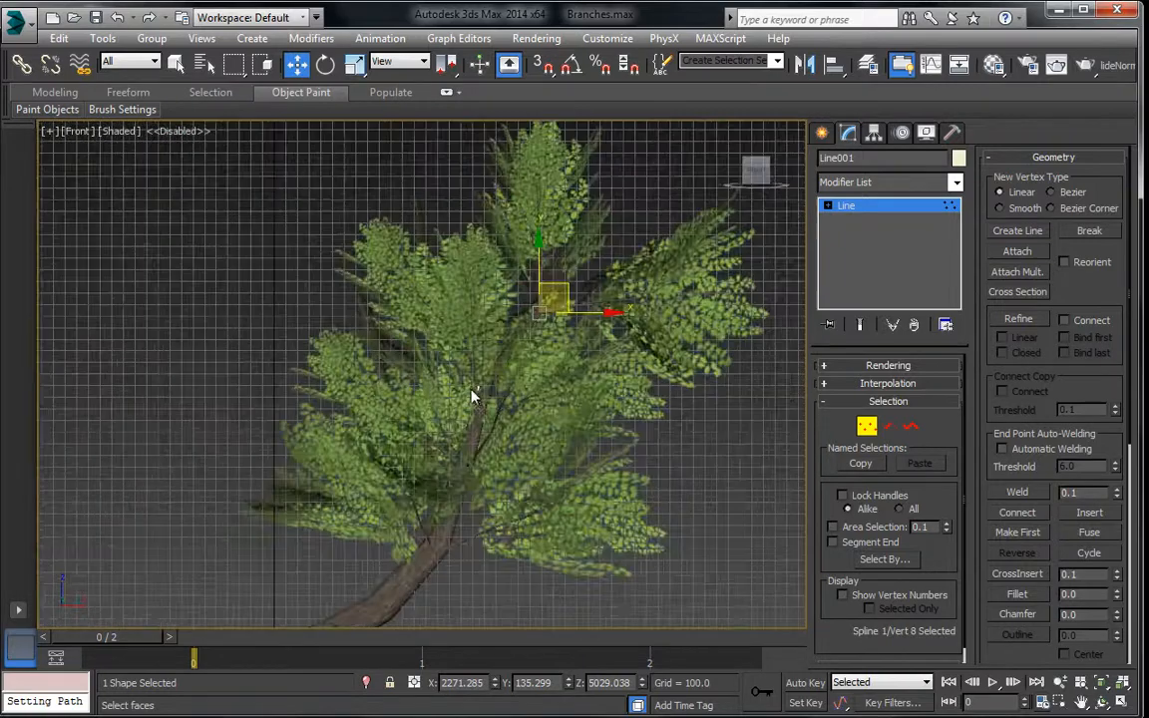
{"action": "left_click", "coordinate": [431, 355]}
{"action": "left_click_drag", "start_coordinate": [454, 329], "coordinate": [520, 360]}
{"action": "middle_click_drag", "start_coordinate": [546, 241], "coordinate": [533, 323]}
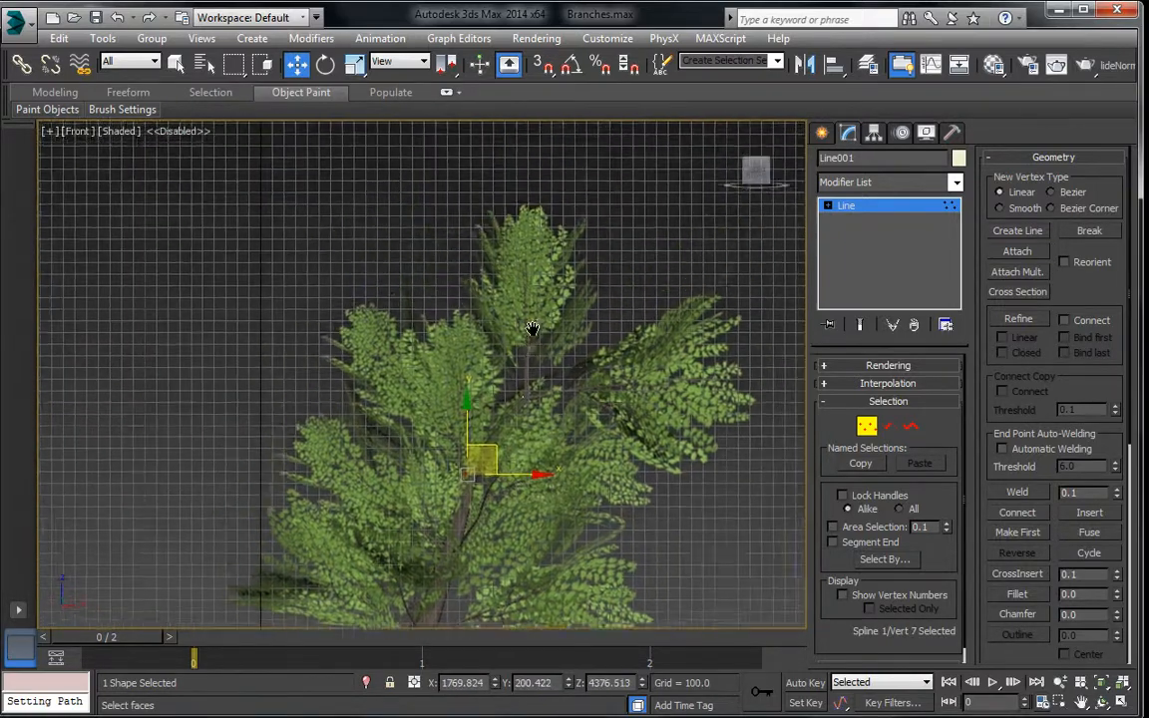
{"action": "scroll", "coordinate": [533, 325], "scroll_direction": "down", "scroll_amount": 2}
{"action": "left_click", "coordinate": [838, 208]}
{"action": "left_click", "coordinate": [636, 248]}
{"action": "scroll", "coordinate": [636, 248], "scroll_direction": "down", "scroll_amount": 2}
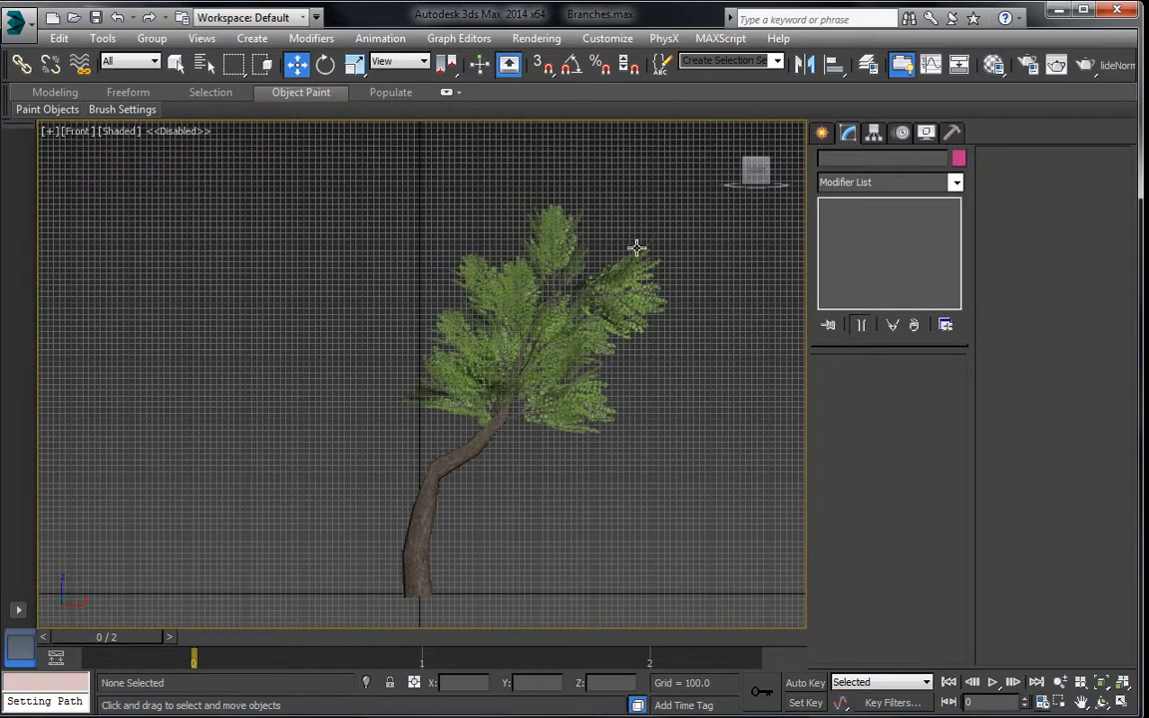
Unhide all objects and move the four single leaf pieces sideways to the far side of the four full clumps.
{"action": "right_click", "coordinate": [665, 393]}
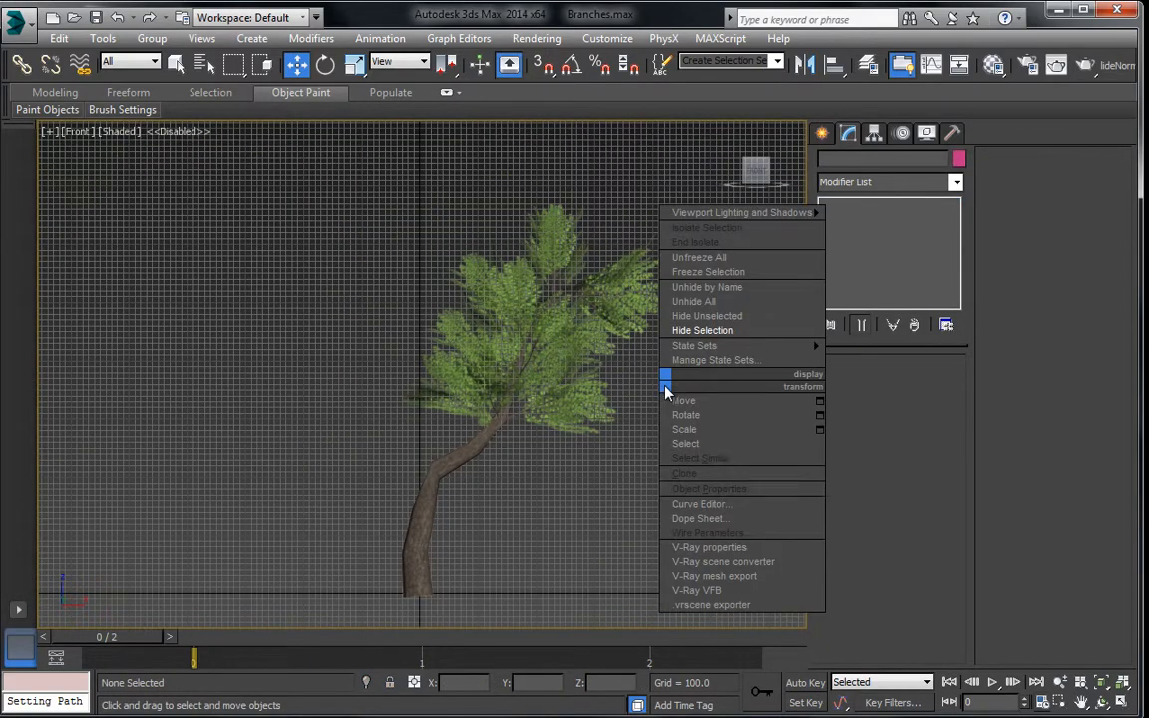
{"action": "left_click", "coordinate": [672, 311]}
{"action": "middle_click_drag", "start_coordinate": [592, 362], "coordinate": [489, 329]}
{"action": "left_click", "coordinate": [546, 341]}
{"action": "left_click", "coordinate": [547, 267], "text": "ctrl"}
{"action": "left_click", "coordinate": [616, 269], "text": "ctrl"}
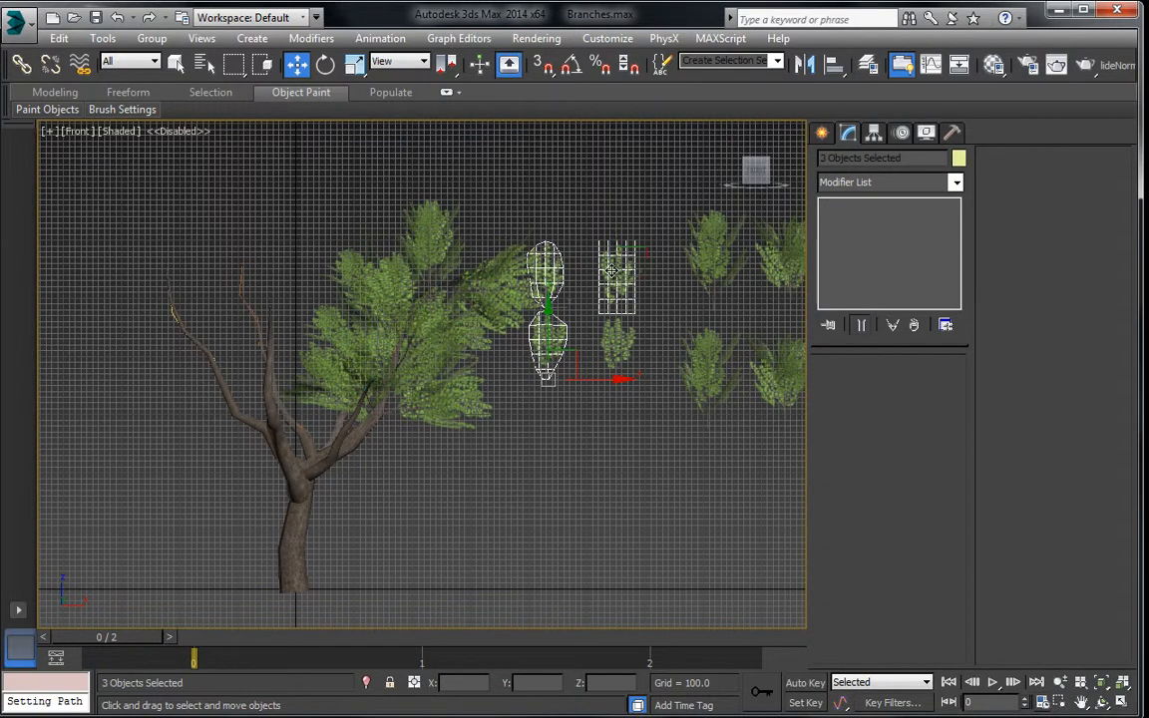
{"action": "left_click", "coordinate": [617, 339], "text": "ctrl"}
{"action": "scroll", "coordinate": [523, 386], "scroll_direction": "down", "scroll_amount": 3}
{"action": "left_click_drag", "start_coordinate": [521, 387], "coordinate": [688, 390]}
{"action": "middle_click_drag", "start_coordinate": [473, 410], "coordinate": [507, 400]}
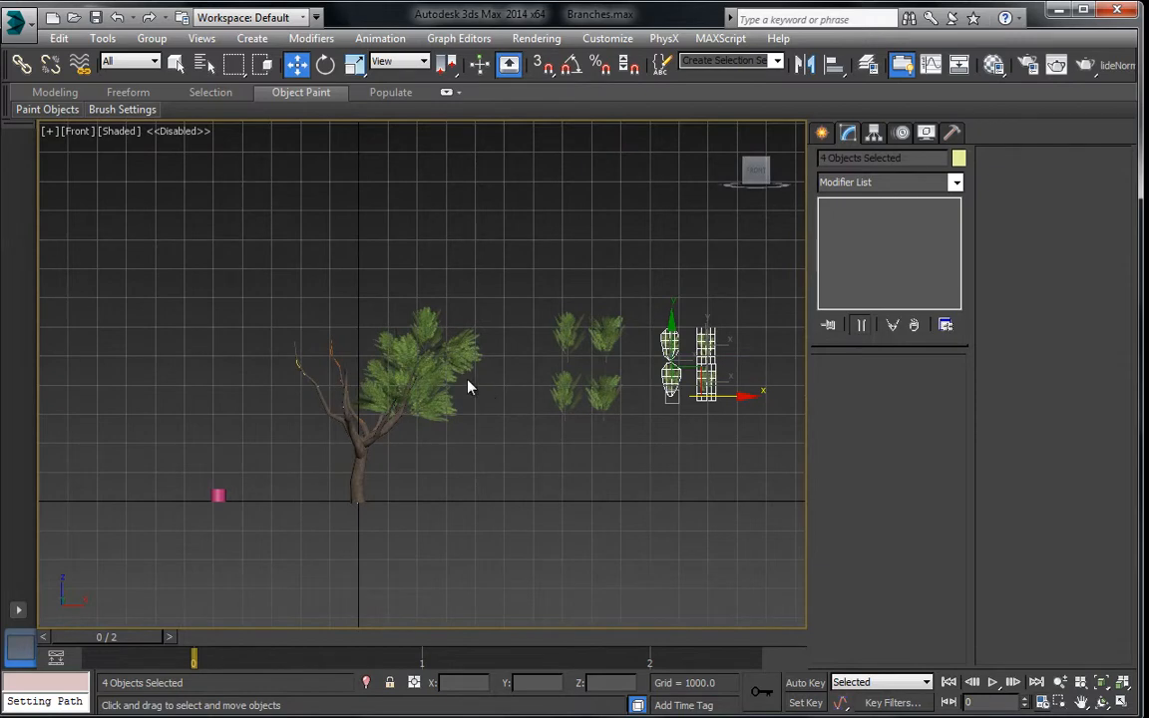
{"action": "scroll", "coordinate": [422, 399], "scroll_direction": "up", "scroll_amount": 2}
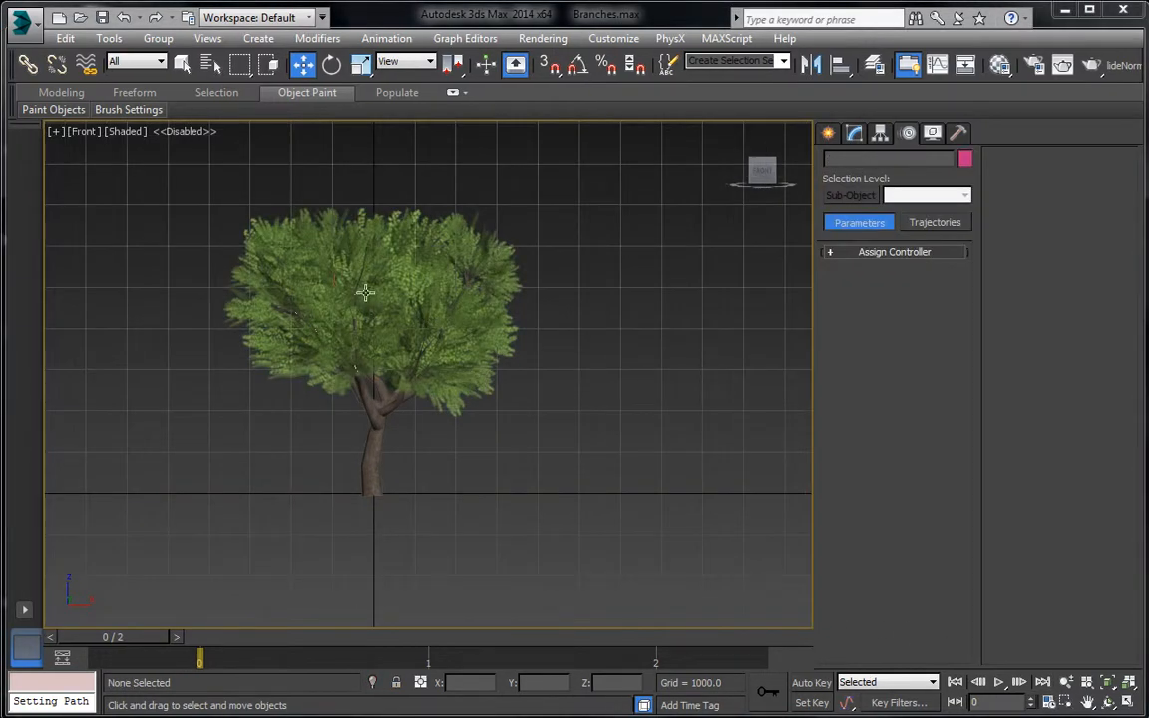
Scale the wide clump Cylinder025 to about 154 percent in the Perspective view and delete its key at frame 2.
{"action": "middle_click_drag", "start_coordinate": [365, 292], "coordinate": [413, 342]}
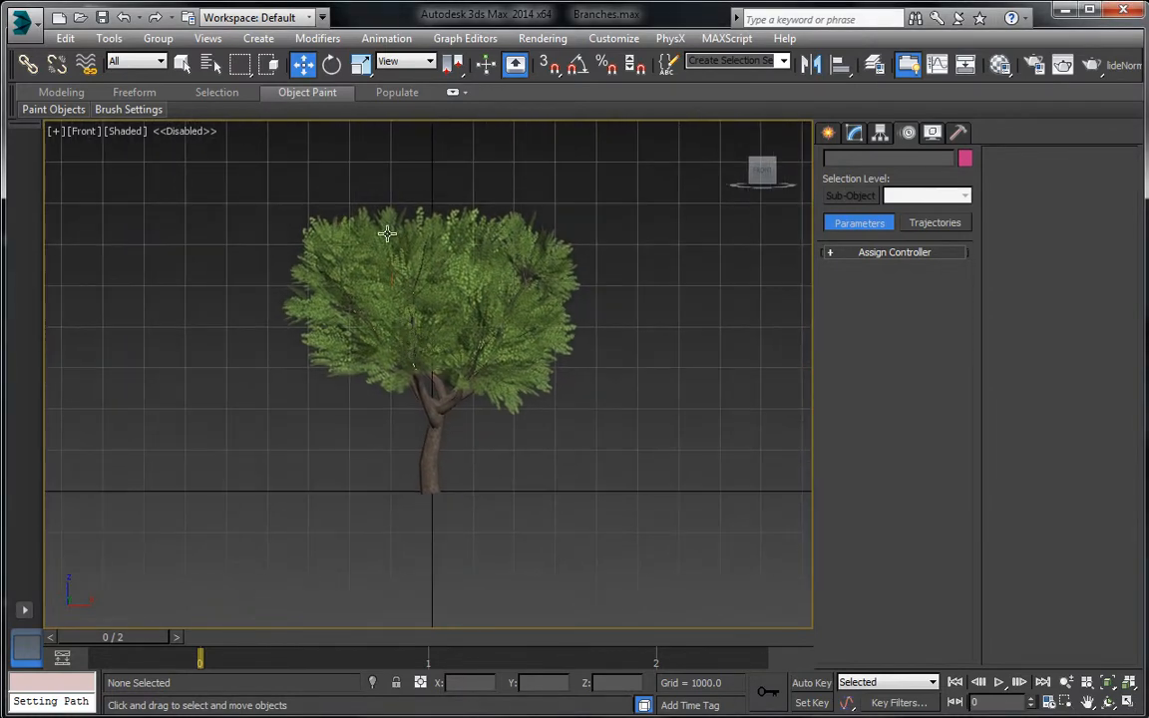
{"action": "scroll", "coordinate": [489, 353], "scroll_direction": "down", "scroll_amount": 6}
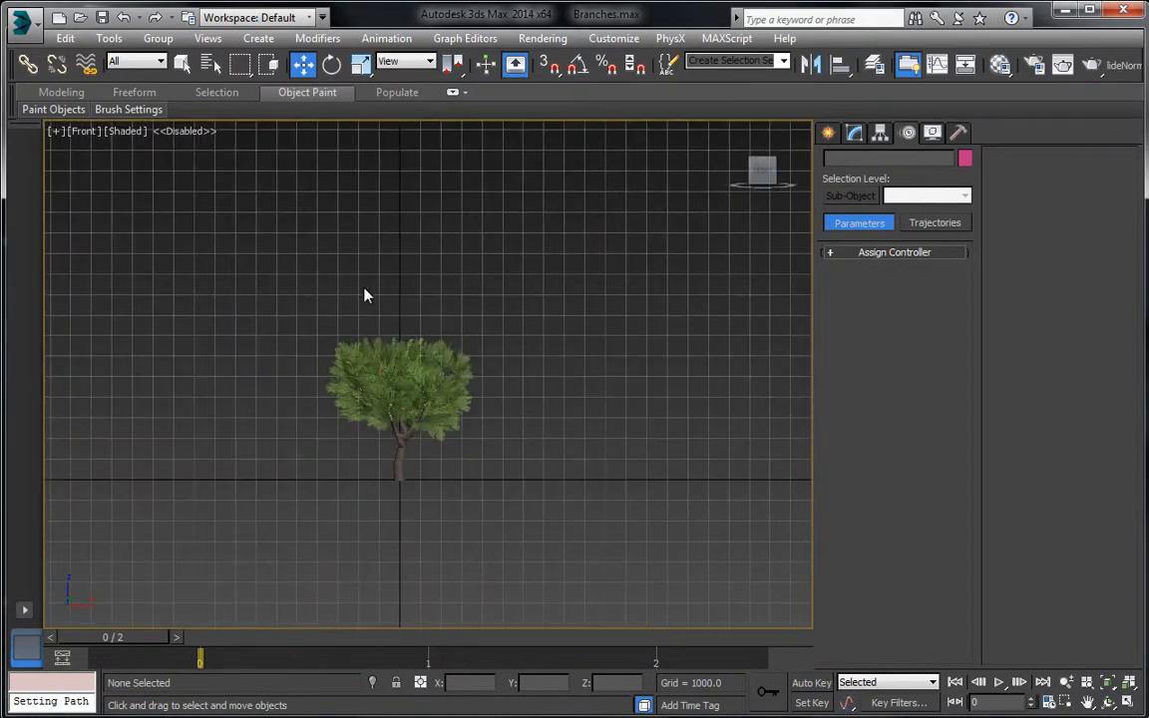
{"action": "scroll", "coordinate": [407, 422], "scroll_direction": "up", "scroll_amount": 5}
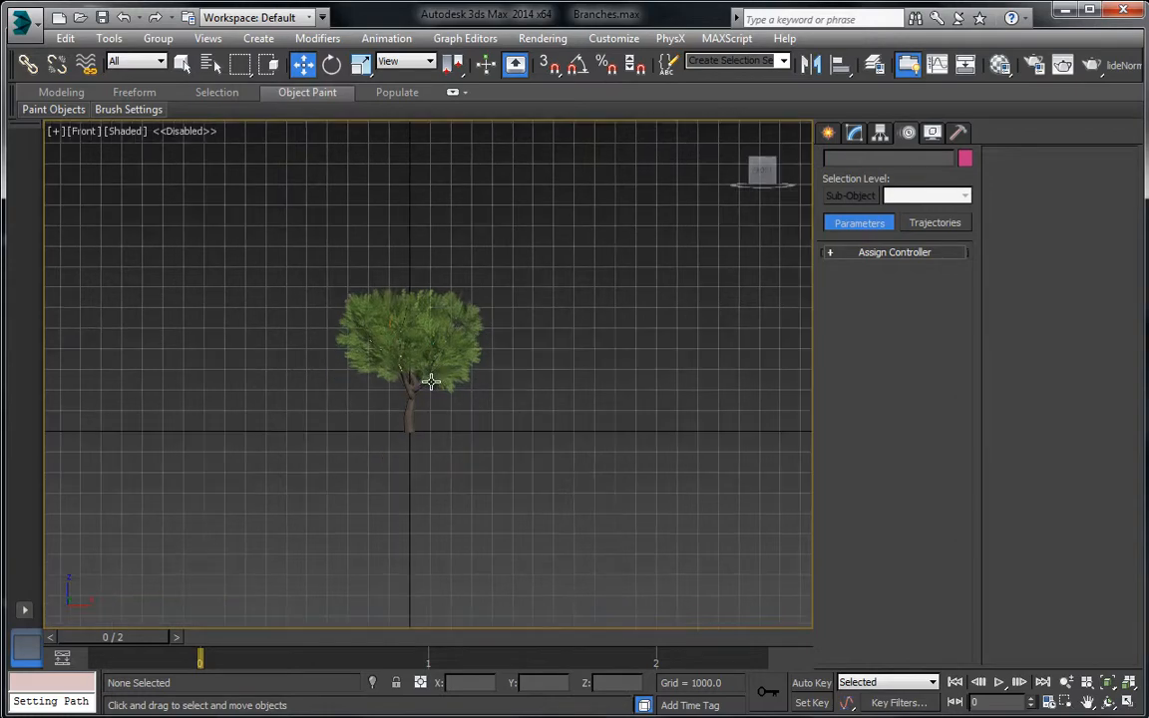
{"action": "key", "text": "p"}
{"action": "middle_click_drag", "start_coordinate": [403, 394], "coordinate": [237, 294], "text": "alt"}
{"action": "middle_click_drag", "start_coordinate": [337, 281], "coordinate": [444, 344], "text": "alt"}
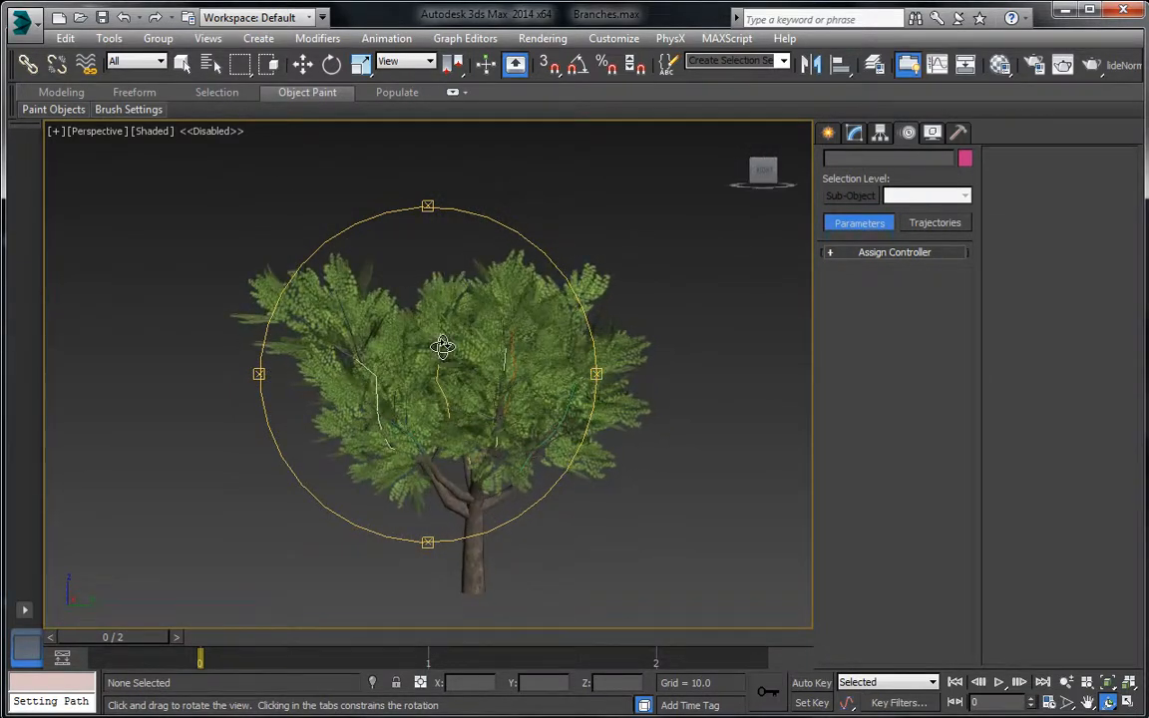
{"action": "scroll", "coordinate": [444, 344], "scroll_direction": "up", "scroll_amount": 3}
{"action": "left_click", "coordinate": [332, 65]}
{"action": "left_click", "coordinate": [361, 65]}
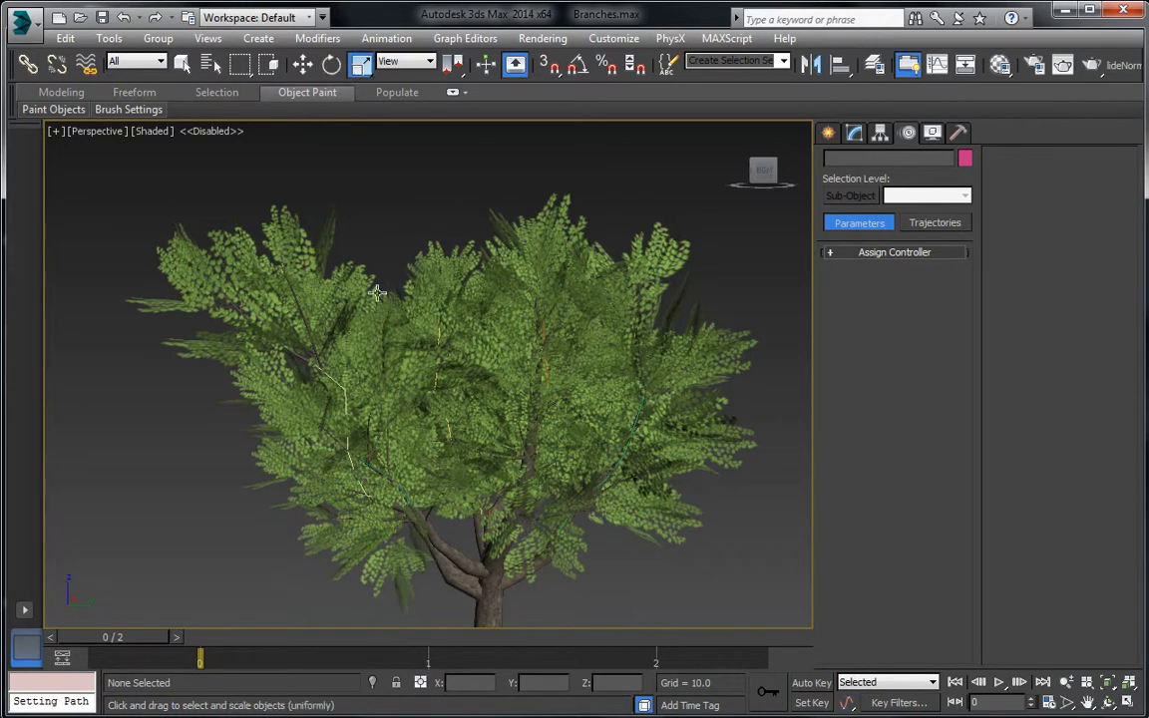
{"action": "left_click", "coordinate": [349, 404]}
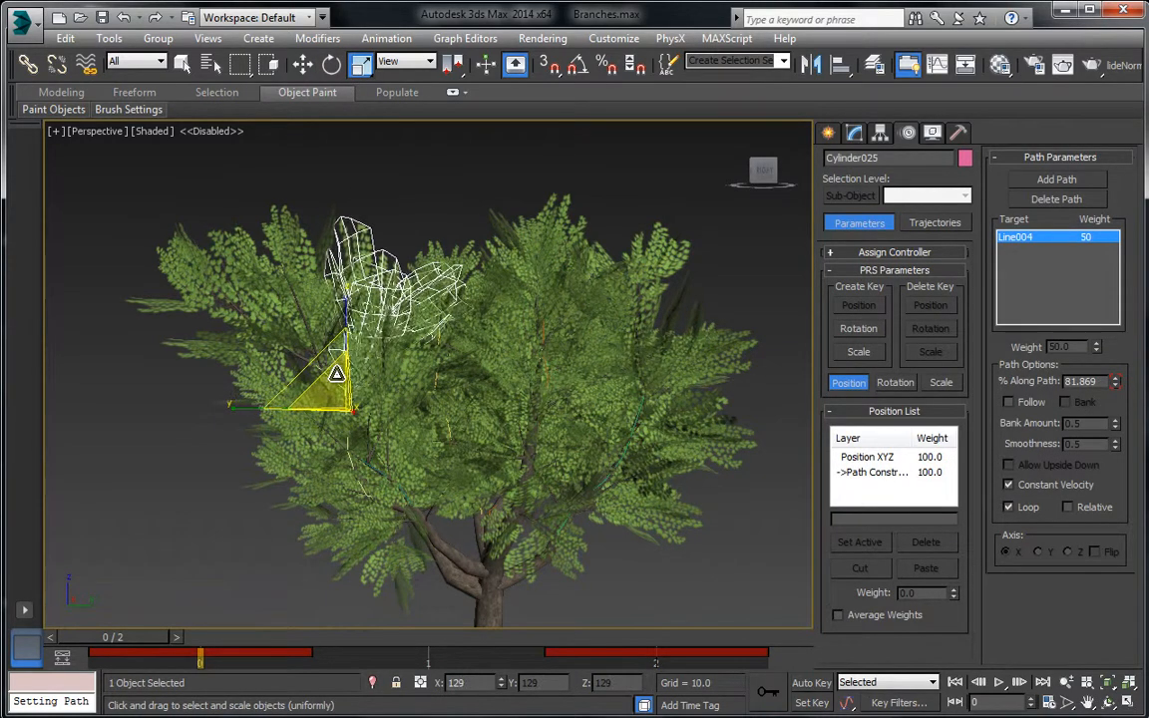
{"action": "left_click", "coordinate": [705, 656]}
{"action": "key", "text": "Delete"}
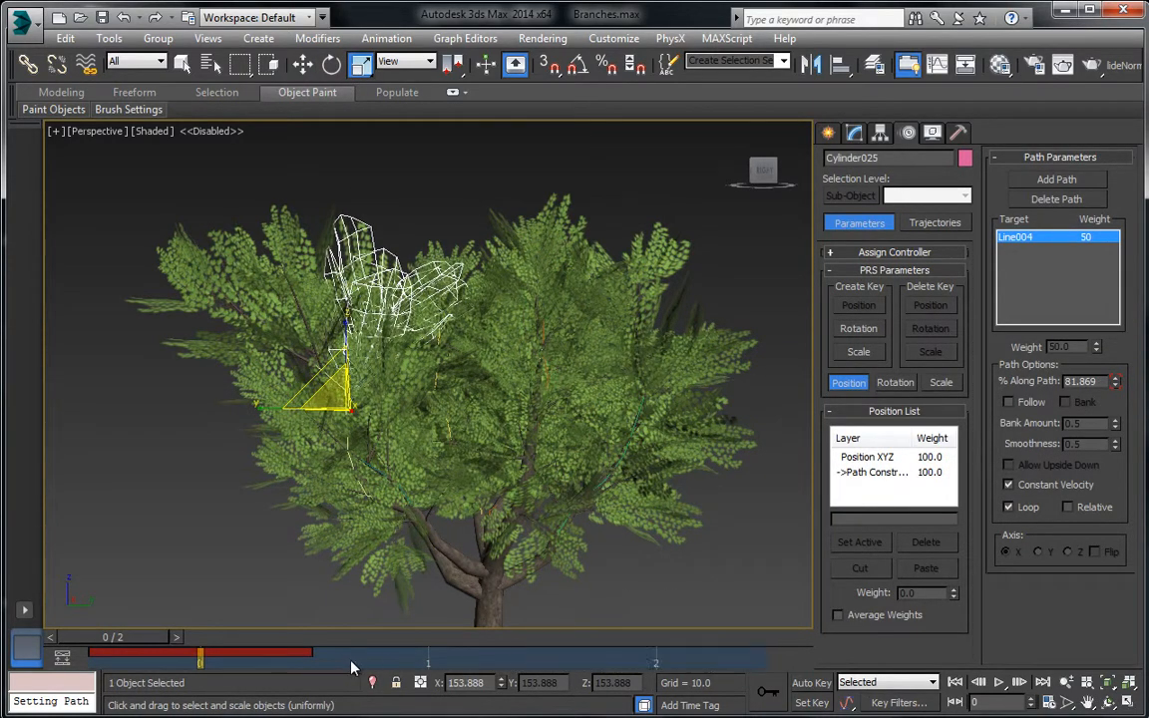
Scale up the small clump at the crown's upper middle and the clump just beneath it.
{"action": "left_click", "coordinate": [454, 243]}
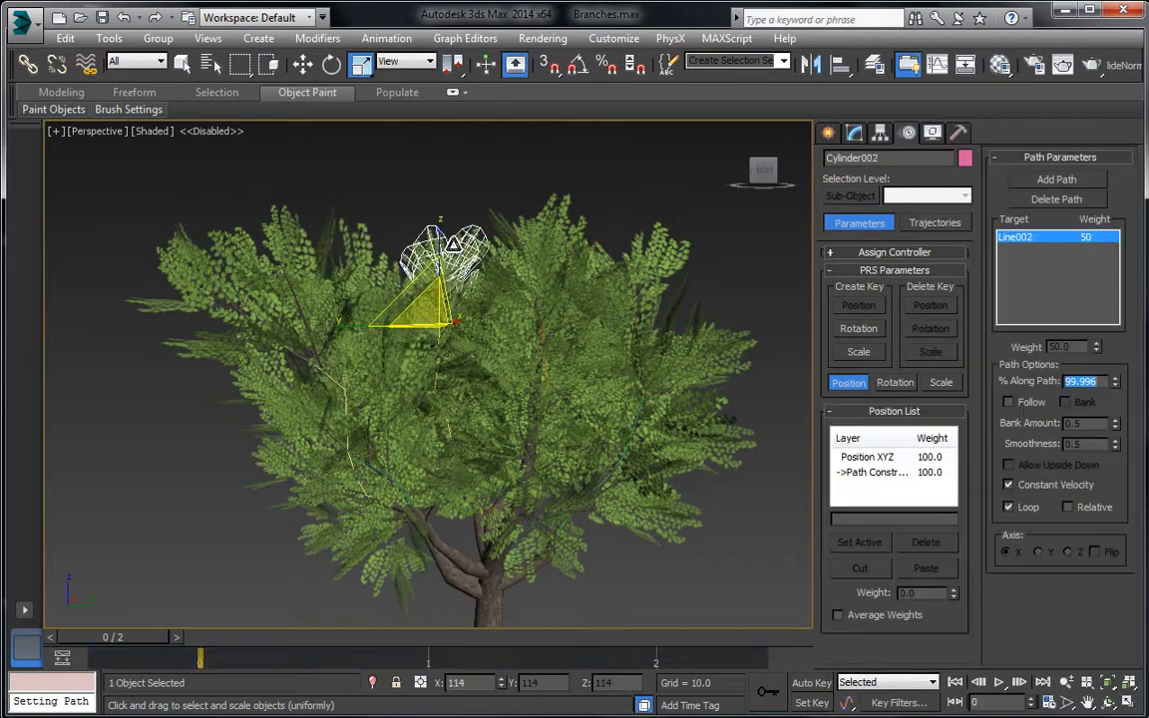
{"action": "left_click", "coordinate": [442, 301]}
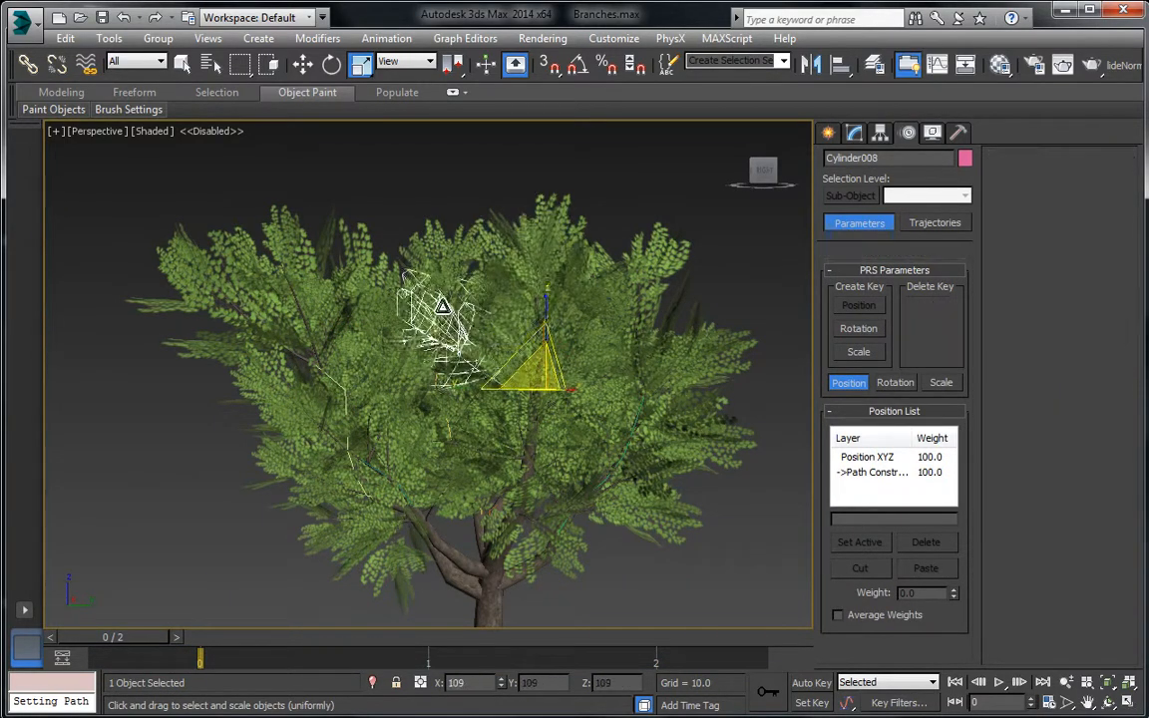
{"action": "middle_click_drag", "start_coordinate": [484, 306], "coordinate": [483, 312], "text": "alt"}
{"action": "mouse_move", "coordinate": [484, 312]}
{"action": "left_mouse_down"}
{"action": "mouse_move", "coordinate": [487, 302]}
{"action": "mouse_move", "coordinate": [435, 318]}
{"action": "mouse_move", "coordinate": [479, 318]}
{"action": "mouse_move", "coordinate": [449, 324]}
{"action": "mouse_move", "coordinate": [370, 297]}
{"action": "mouse_move", "coordinate": [505, 318]}
{"action": "mouse_move", "coordinate": [431, 322]}
{"action": "mouse_move", "coordinate": [523, 323]}
{"action": "mouse_move", "coordinate": [488, 320]}
{"action": "left_mouse_up"}
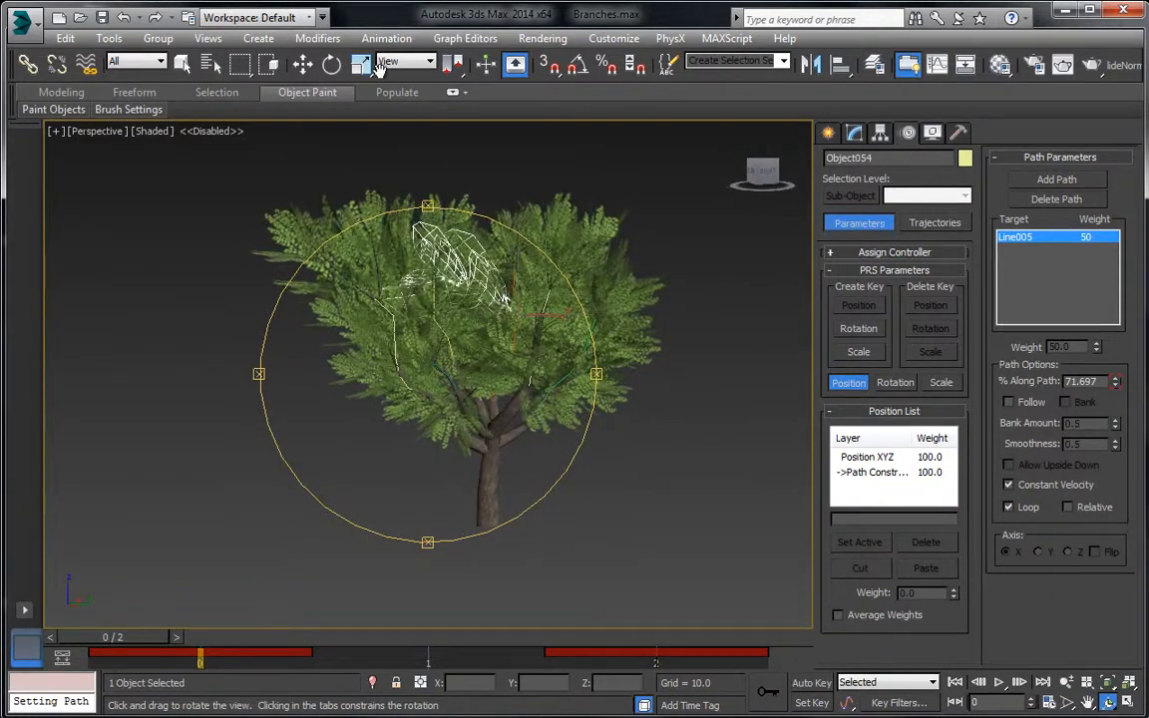
Rotate the upper-middle clump Object054 around its branch to fill the gap in the crown, and deselect it.
{"action": "left_click", "coordinate": [331, 64]}
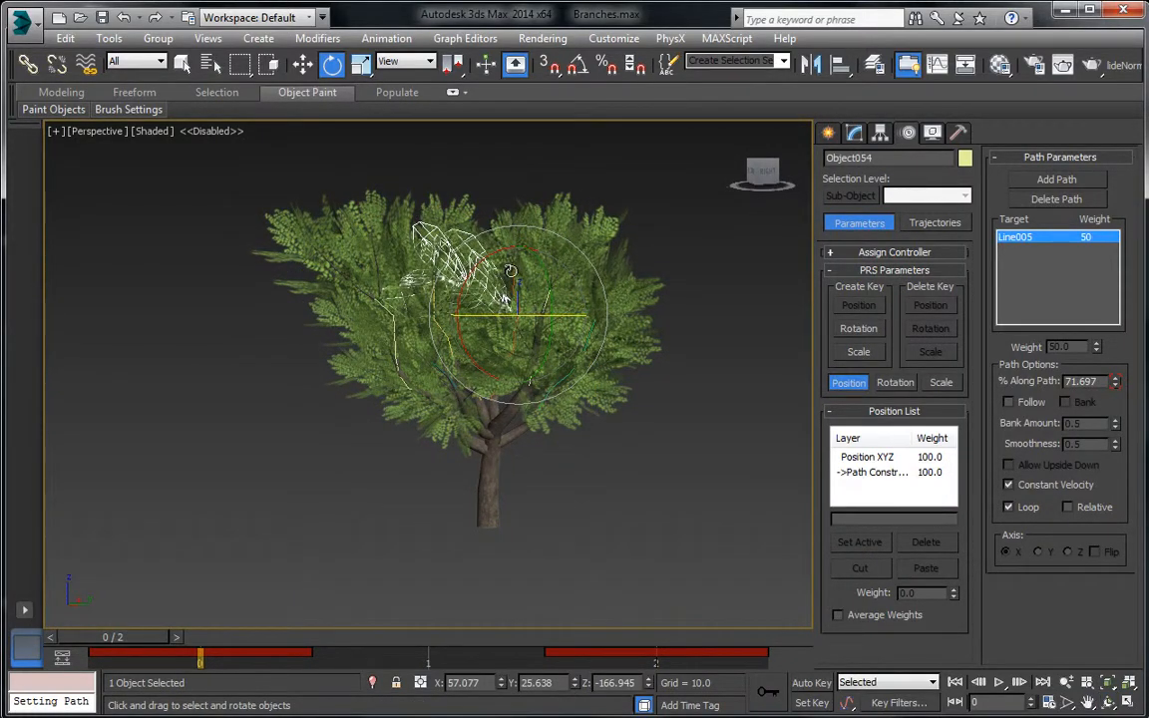
{"action": "left_click_drag", "start_coordinate": [510, 270], "coordinate": [581, 170]}
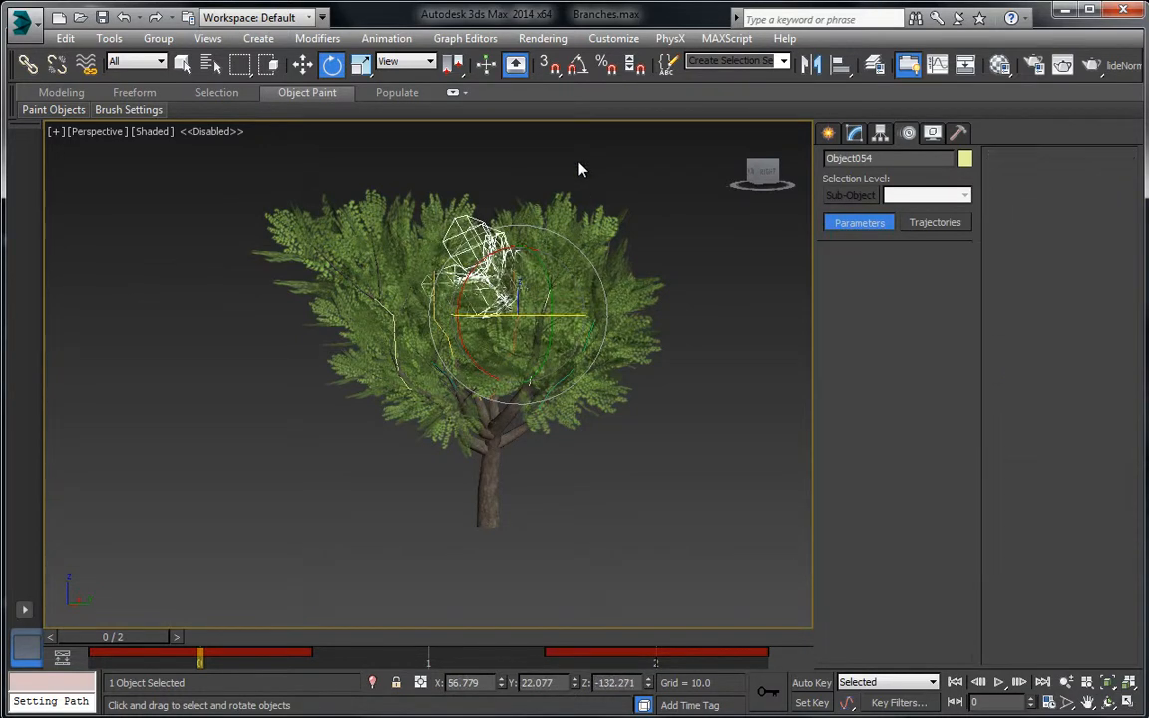
{"action": "left_click", "coordinate": [580, 170]}
Scale down the outermost clump at the crown's upper left slightly, deselect it and inspect the tree from all sides.
{"action": "left_click", "coordinate": [308, 246]}
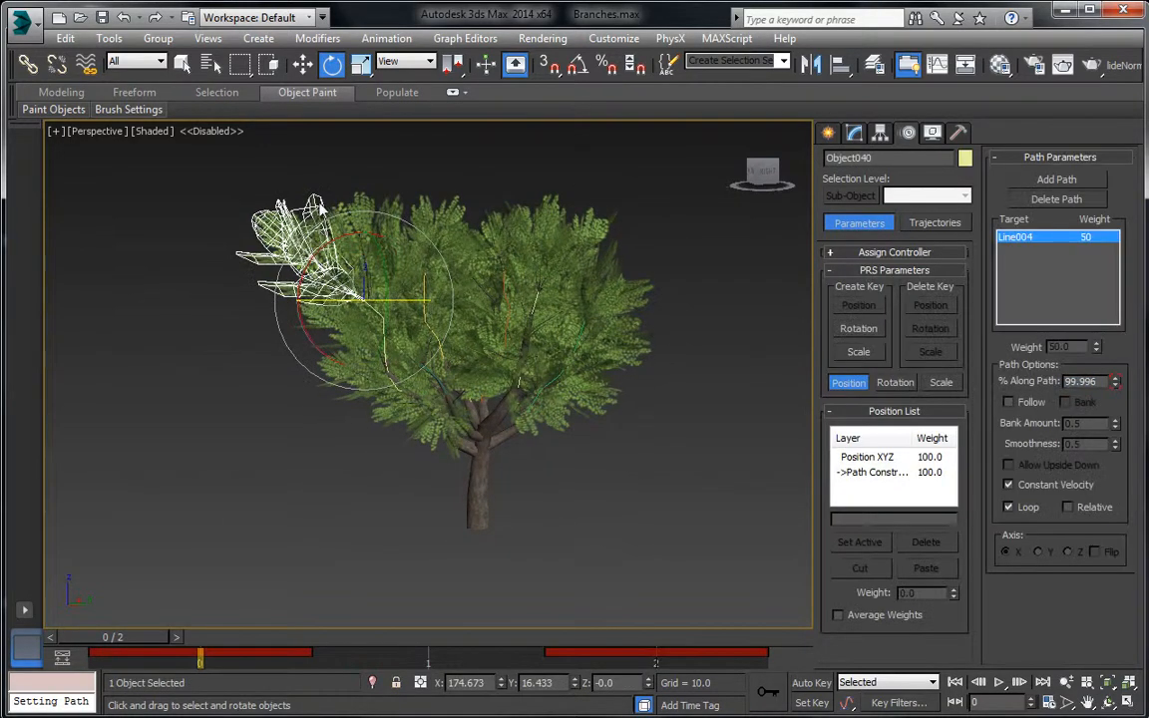
{"action": "left_click", "coordinate": [361, 66]}
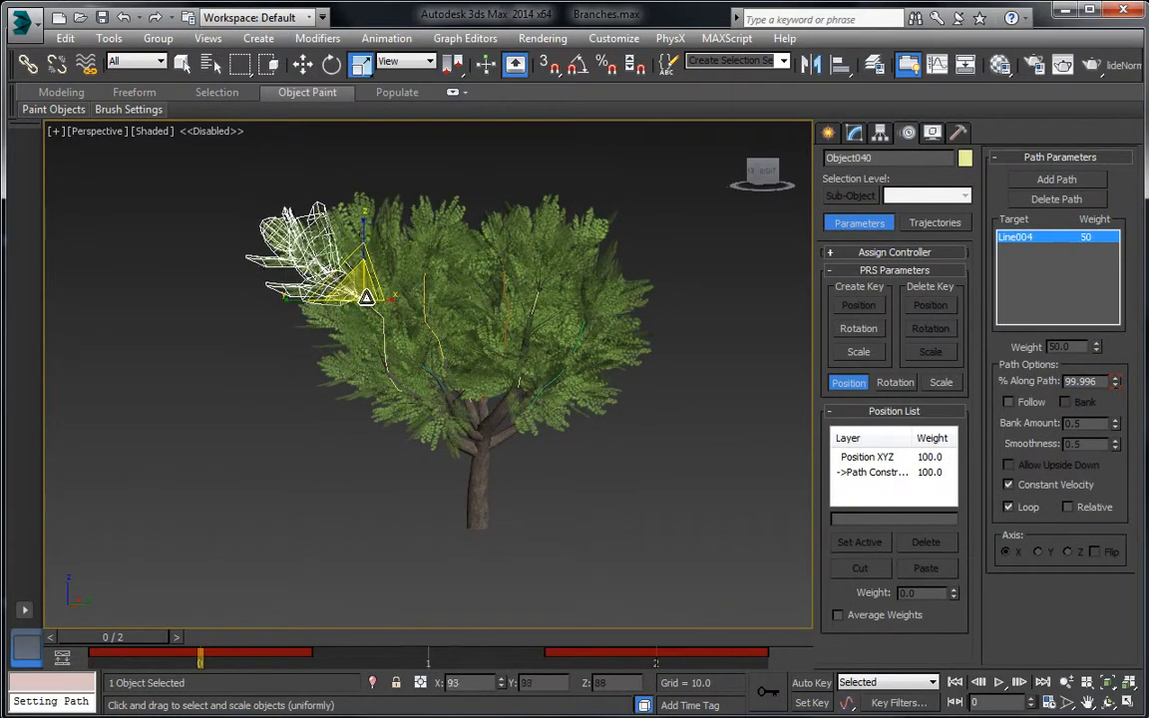
{"action": "left_click", "coordinate": [412, 160]}
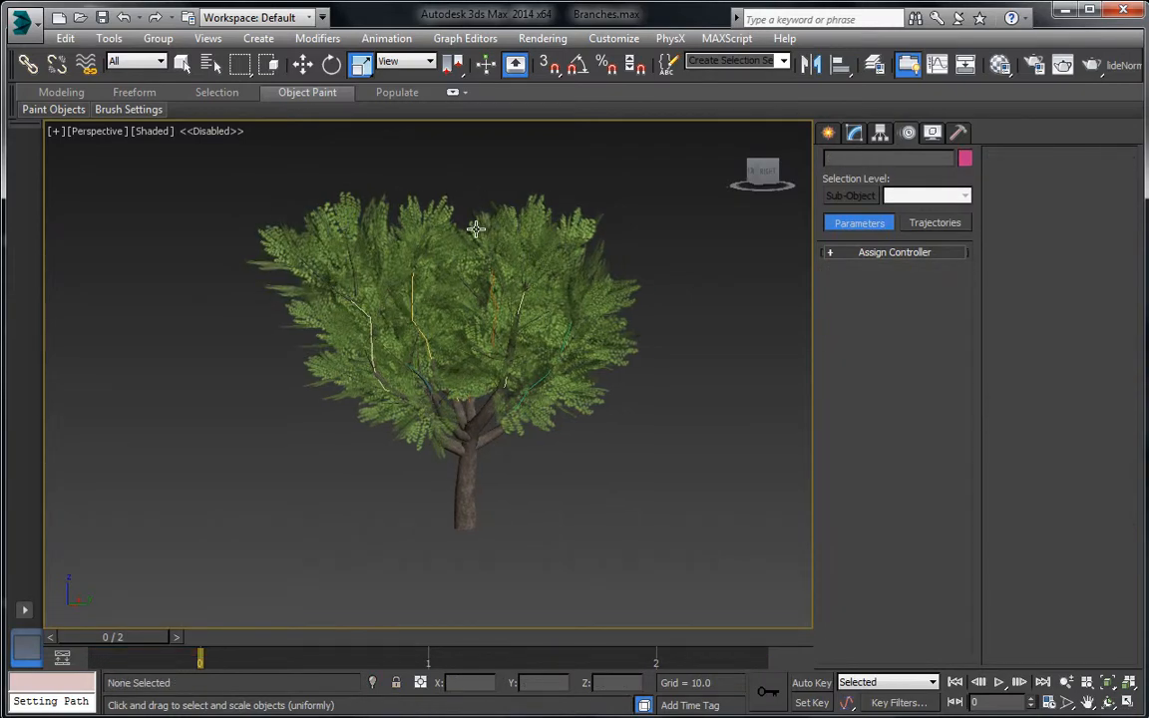
{"action": "middle_click_drag", "start_coordinate": [476, 229], "coordinate": [424, 387], "text": "alt"}
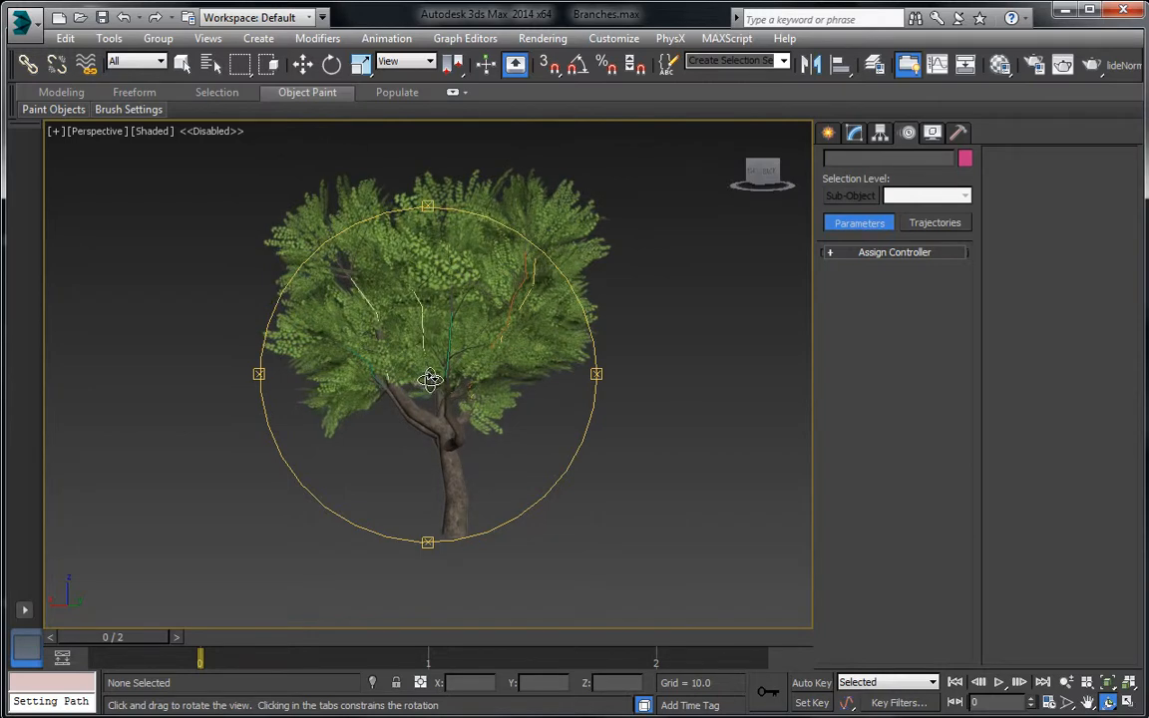
{"action": "mouse_move", "coordinate": [478, 396]}
{"action": "middle_mouse_down", "text": "alt"}
{"action": "mouse_move", "coordinate": [485, 388]}
{"action": "mouse_move", "coordinate": [490, 417]}
{"action": "mouse_move", "coordinate": [470, 413]}
{"action": "mouse_move", "coordinate": [472, 400]}
{"action": "middle_mouse_up", "text": "alt"}
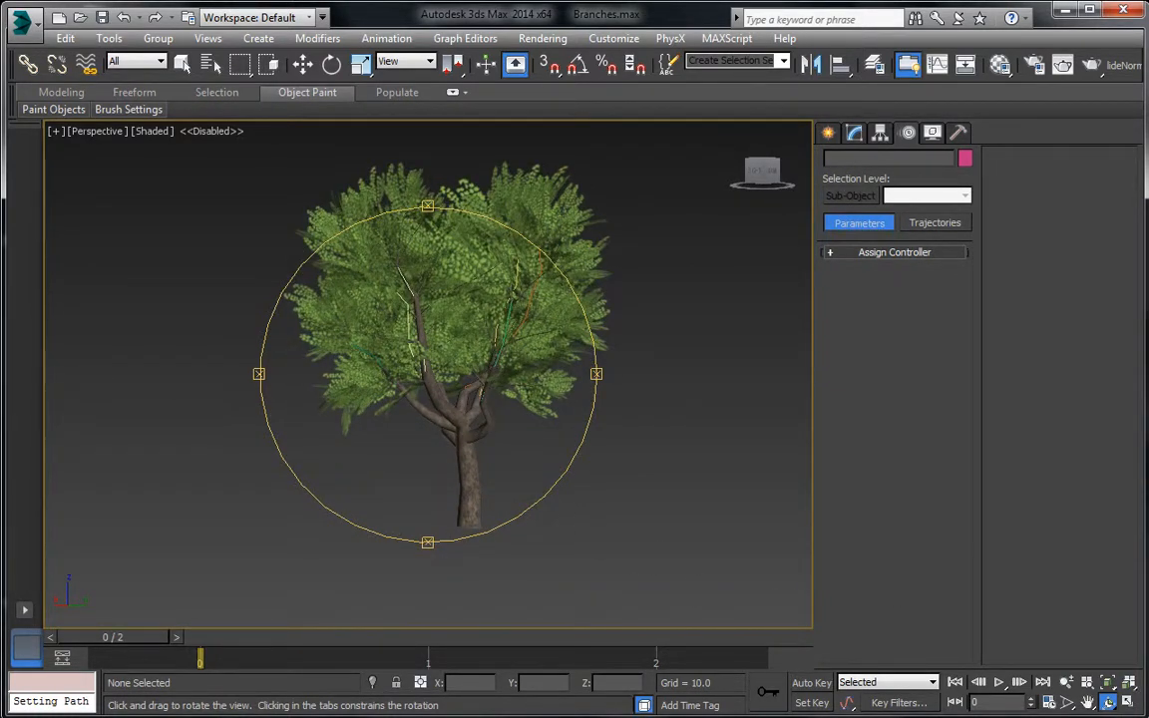